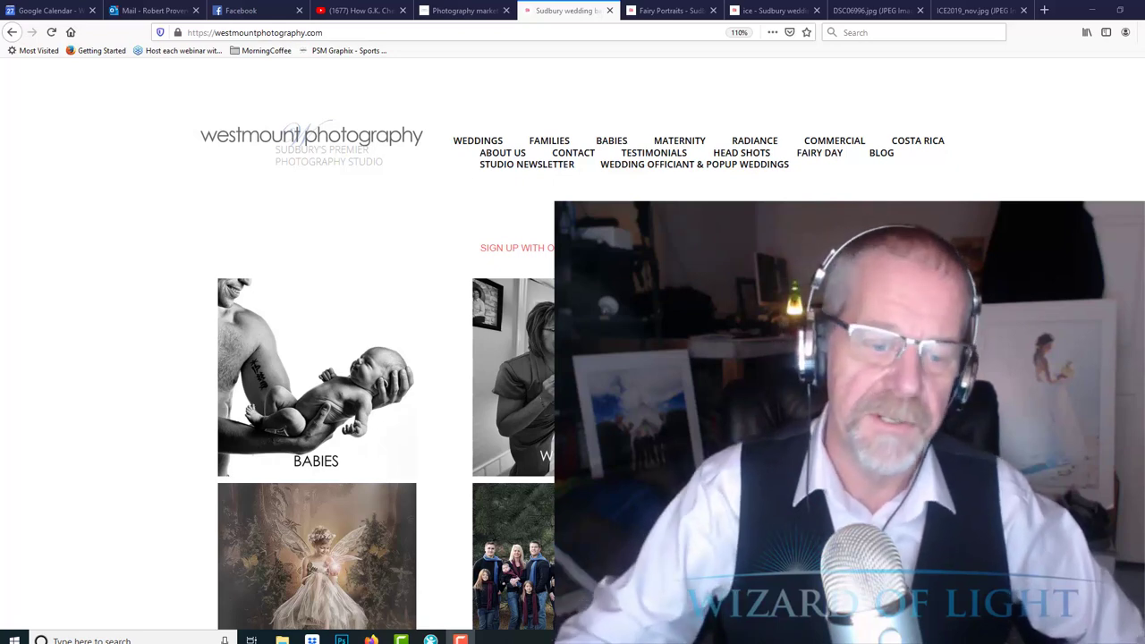
# - Open the ice fairy swing photo DSC06996.jpg in its own tab and close the duplicate
pyautogui.scroll(-3, 358, 403)
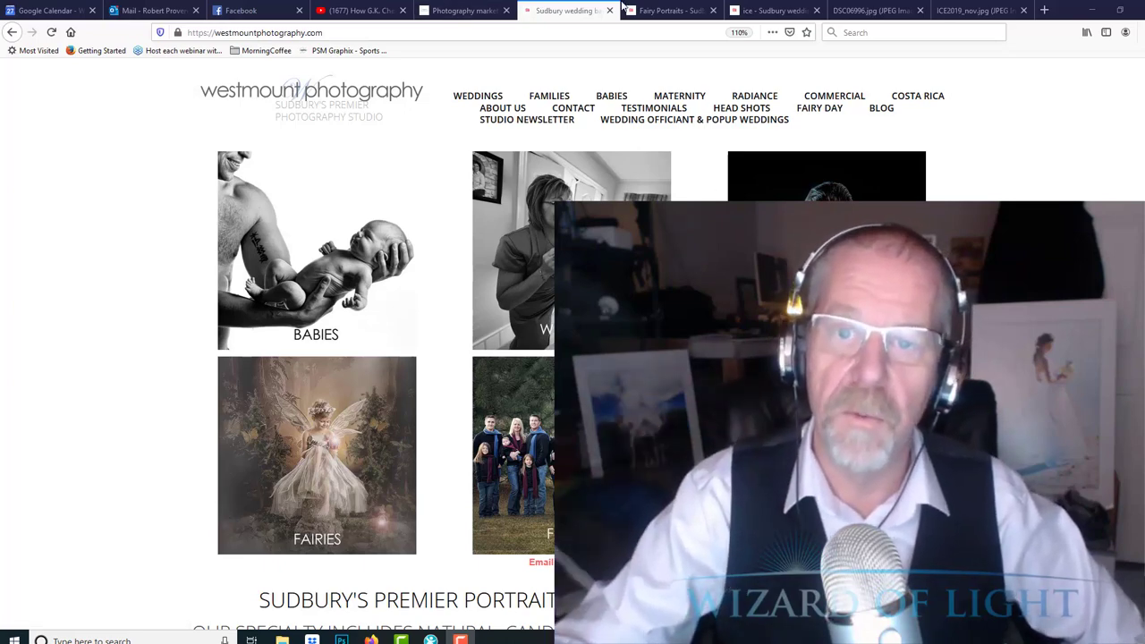
pyautogui.click(662, 10)
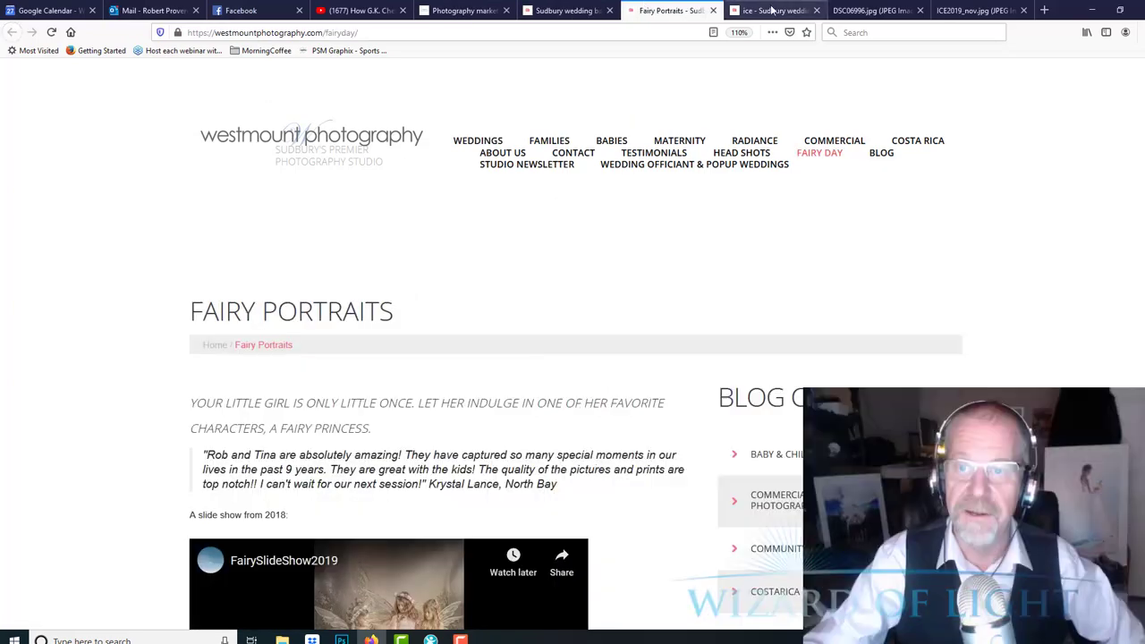
pyautogui.click(774, 10)
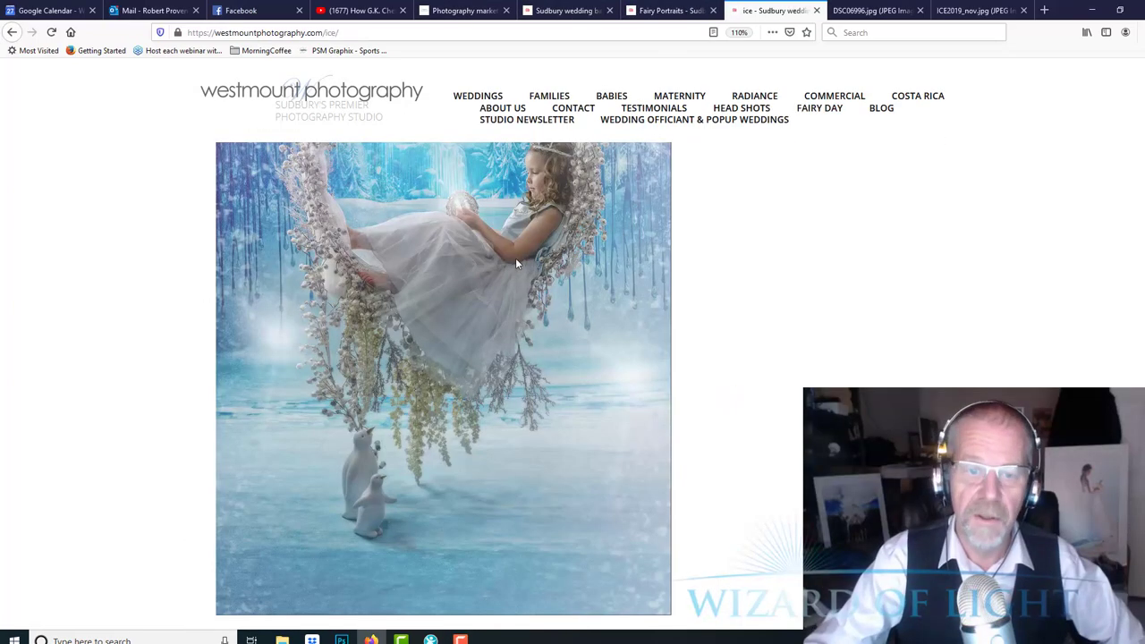
pyautogui.rightClick(597, 334)
pyautogui.click(631, 343)
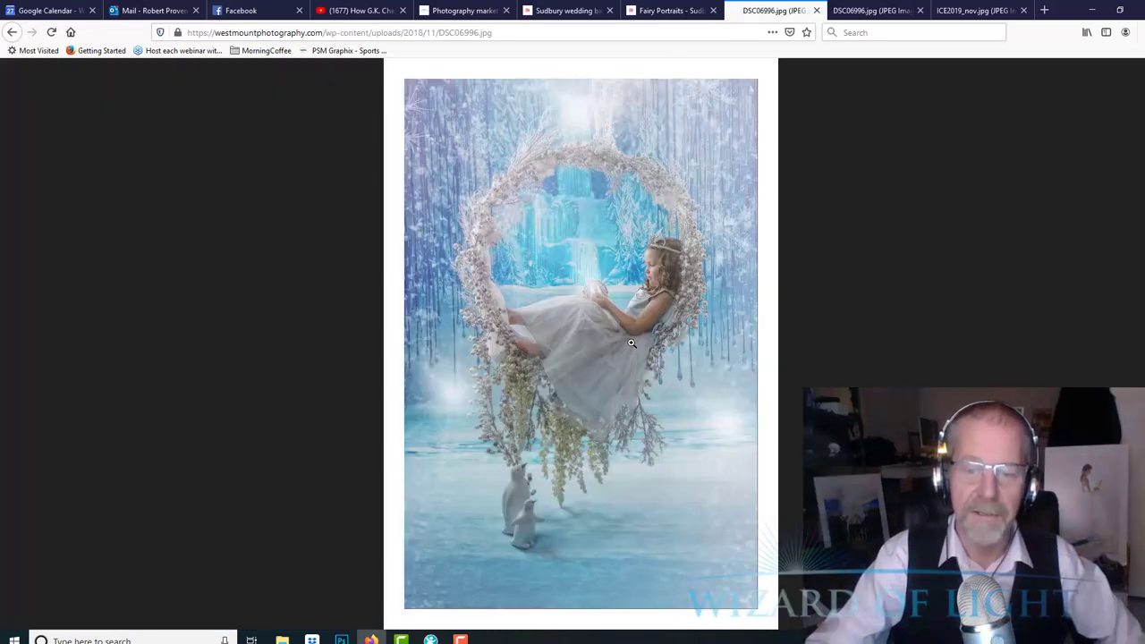
pyautogui.click(872, 9)
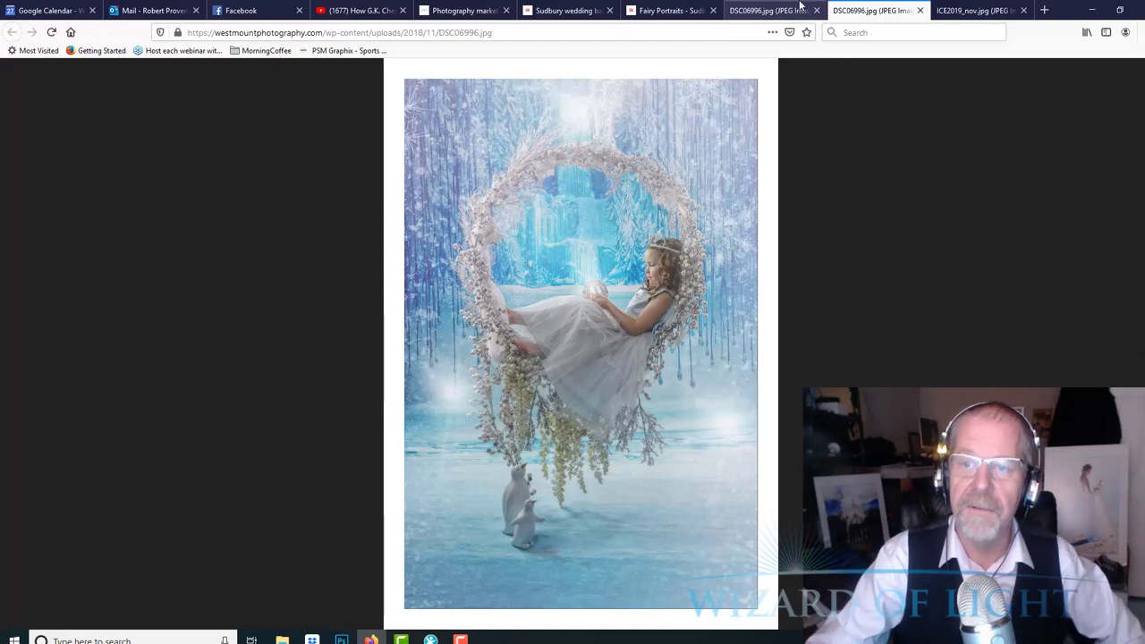
pyautogui.click(919, 11)
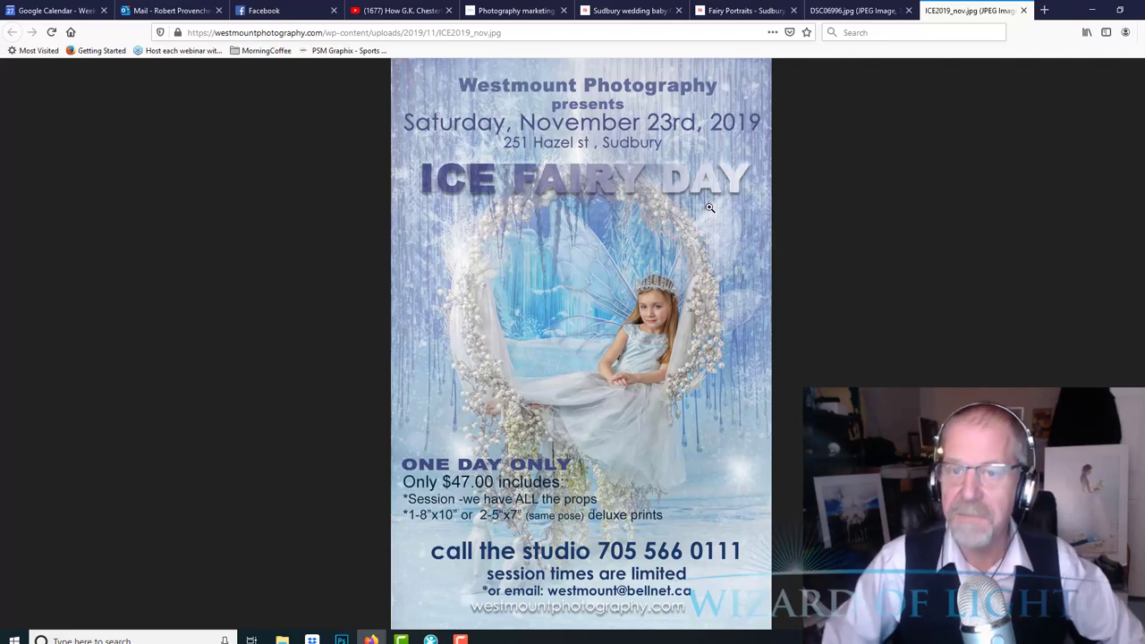
# - Go back to the Fairy Portraits page and scroll through it
pyautogui.click(743, 11)
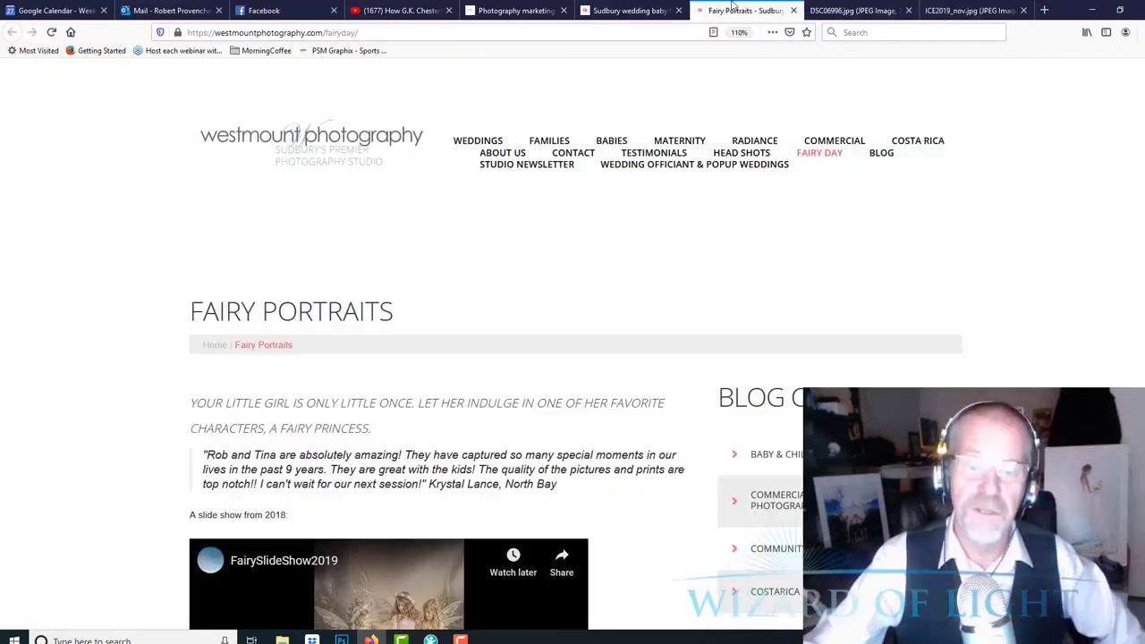
pyautogui.scroll(-4, 524, 449)
pyautogui.scroll(-10, 528, 443)
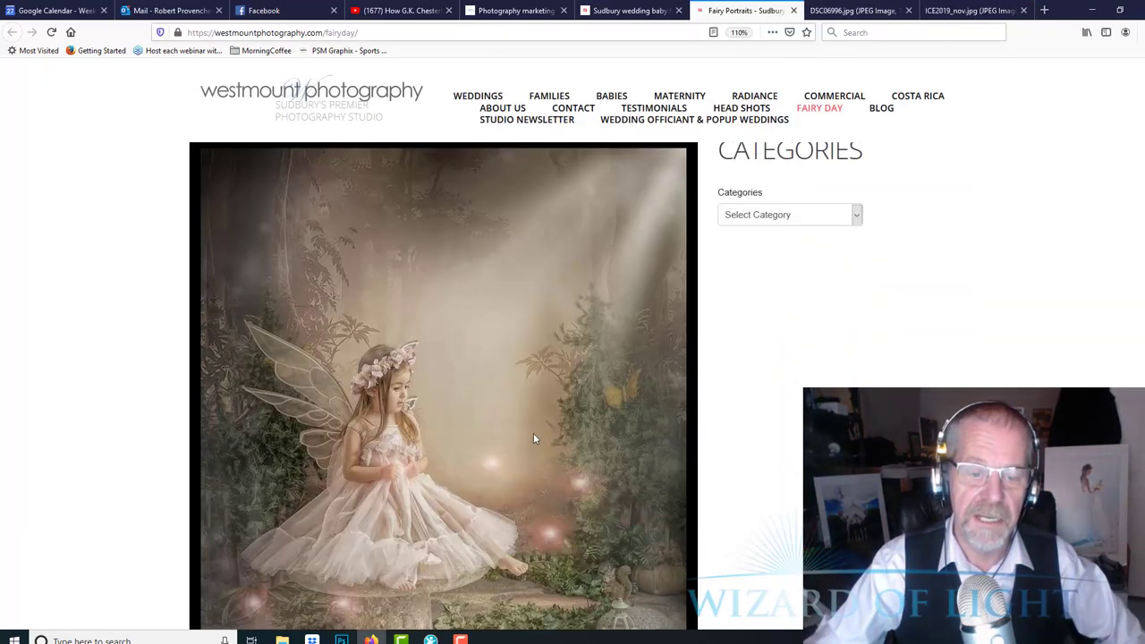
pyautogui.scroll(-2, 535, 437)
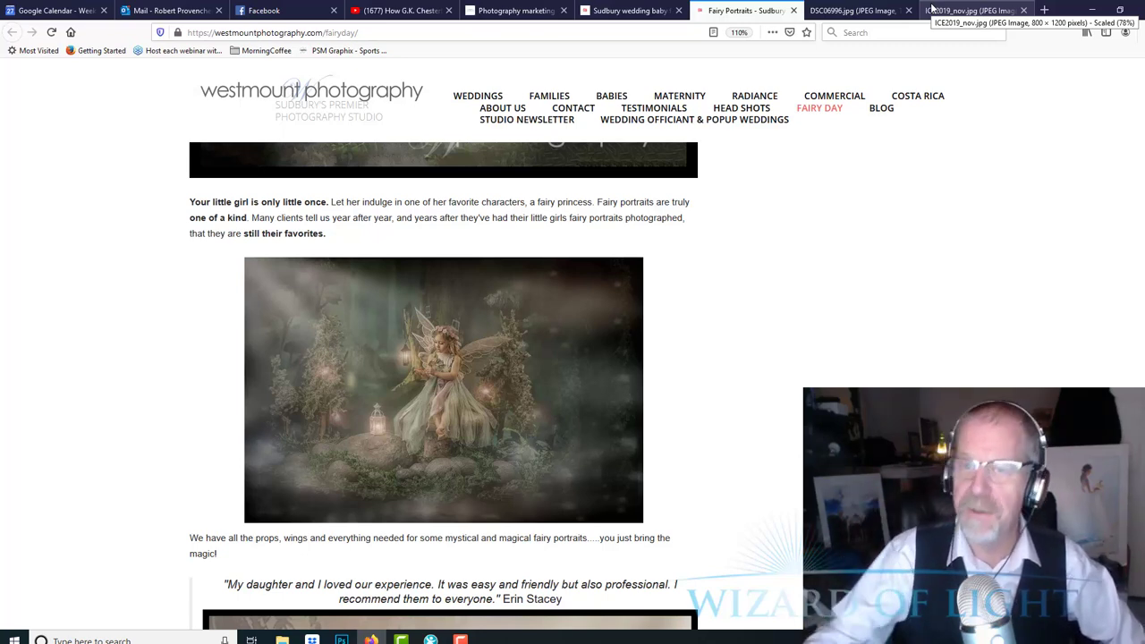
# - Switch to the Photo Success marketing site and skim its homepage
pyautogui.click(499, 9)
pyautogui.scroll(-2, 537, 192)
pyautogui.scroll(2, 555, 204)
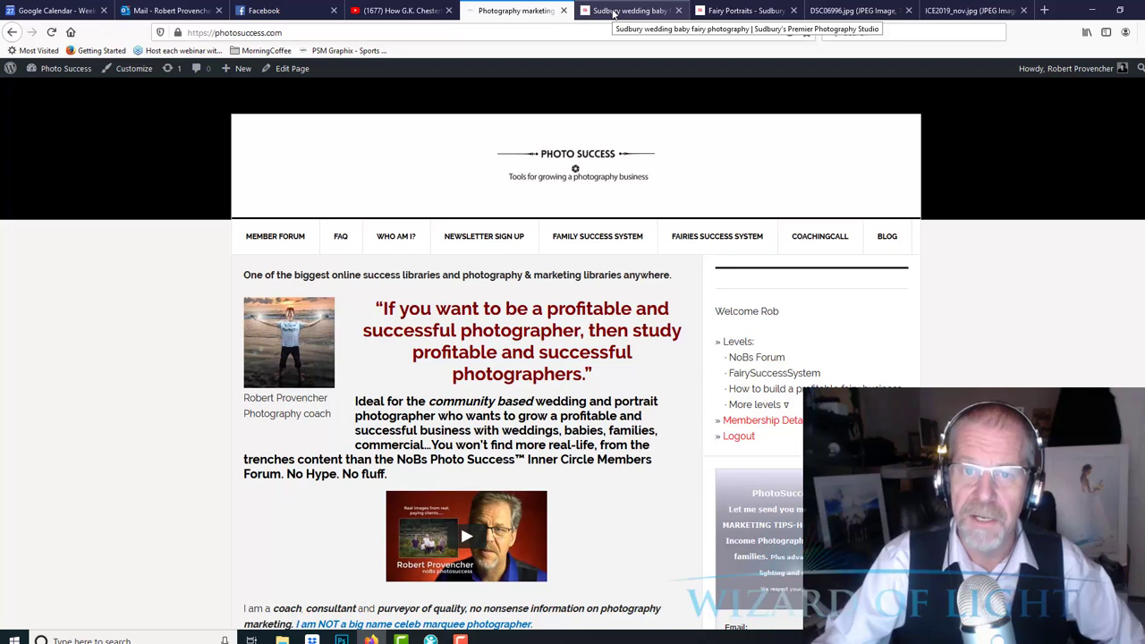
# - Close the DSC06996.jpg and Fairy Portraits tabs, leaving the ICE2019_nov.jpg flyer active
pyautogui.click(614, 12)
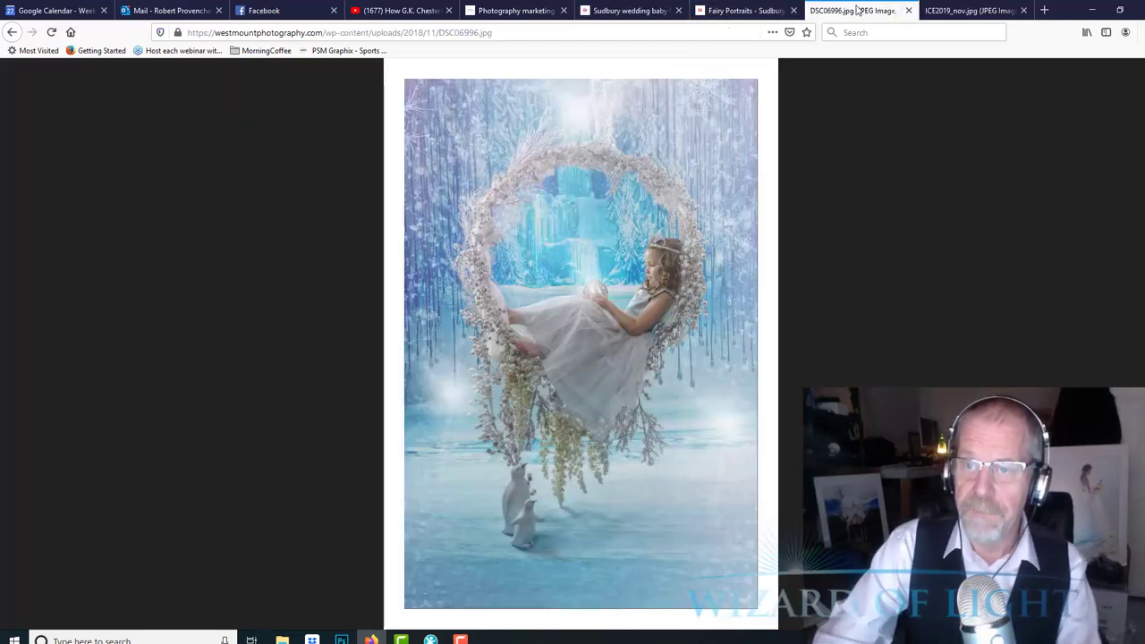
pyautogui.click(846, 10)
pyautogui.click(908, 10)
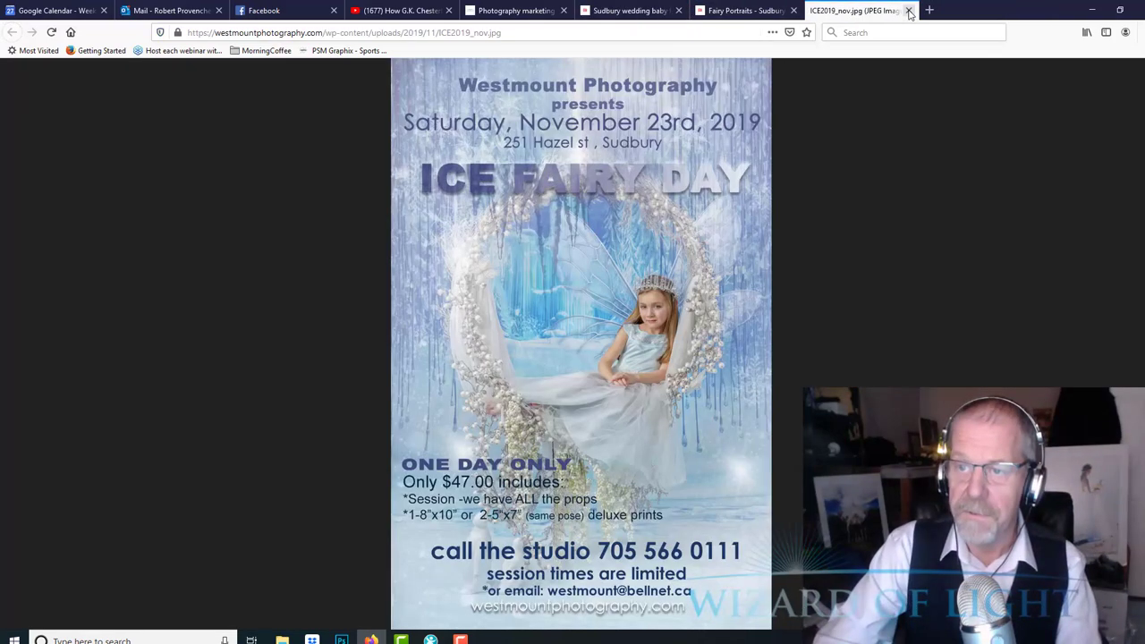
pyautogui.click(770, 11)
pyautogui.click(792, 10)
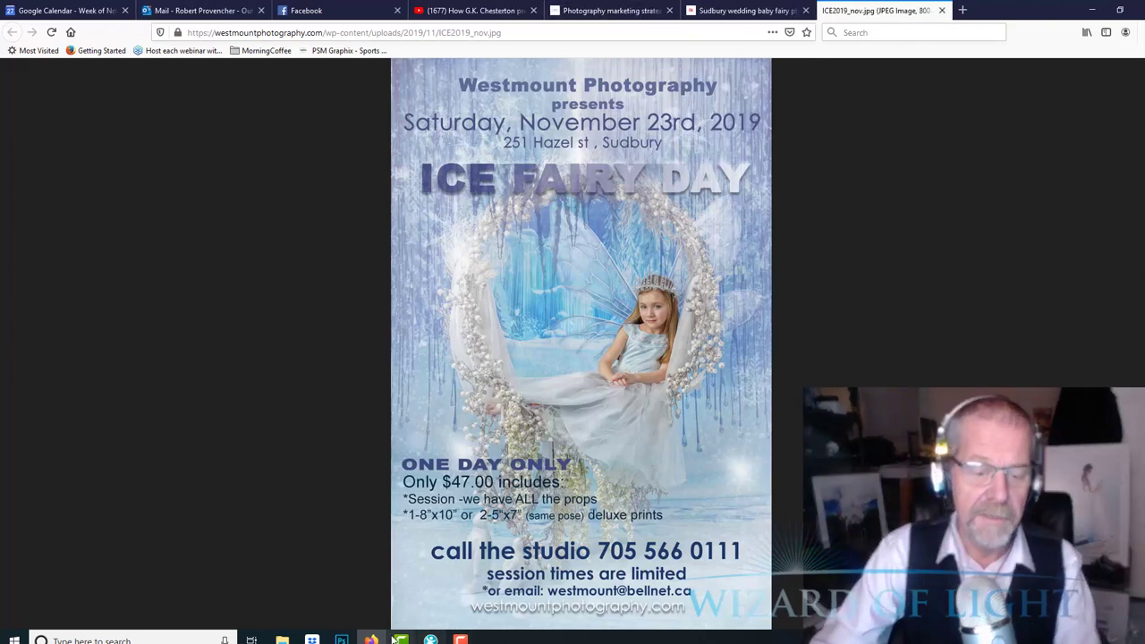
# - Bring up Photoshop and revert DSC02915.JPG to its Open history state
pyautogui.moveTo(341, 639)
pyautogui.click(370, 577)
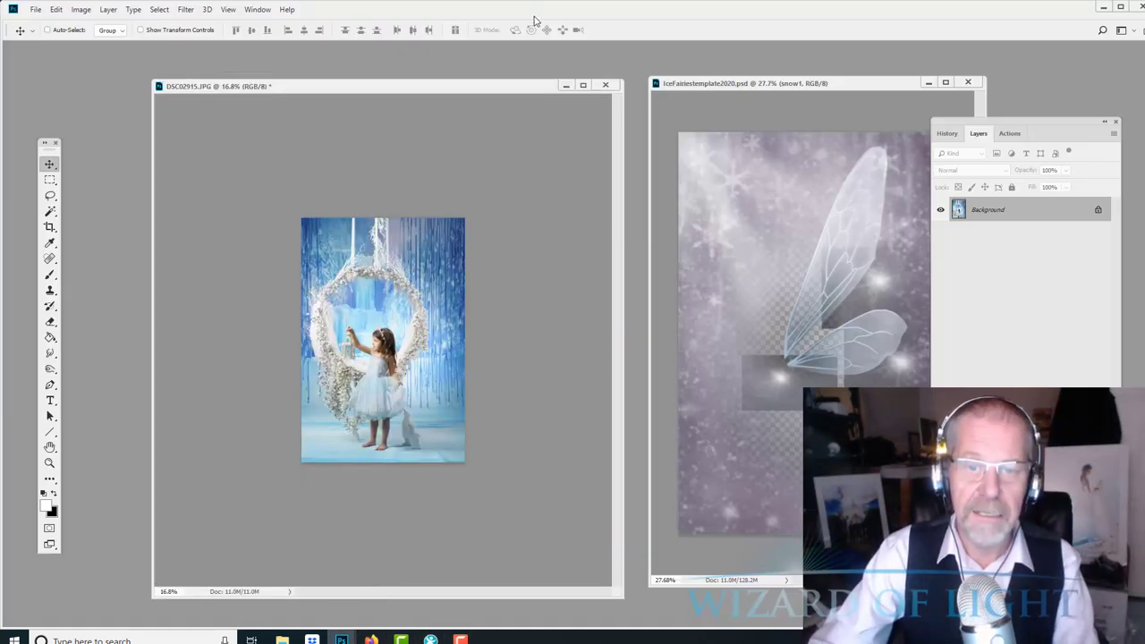
pyautogui.click(947, 133)
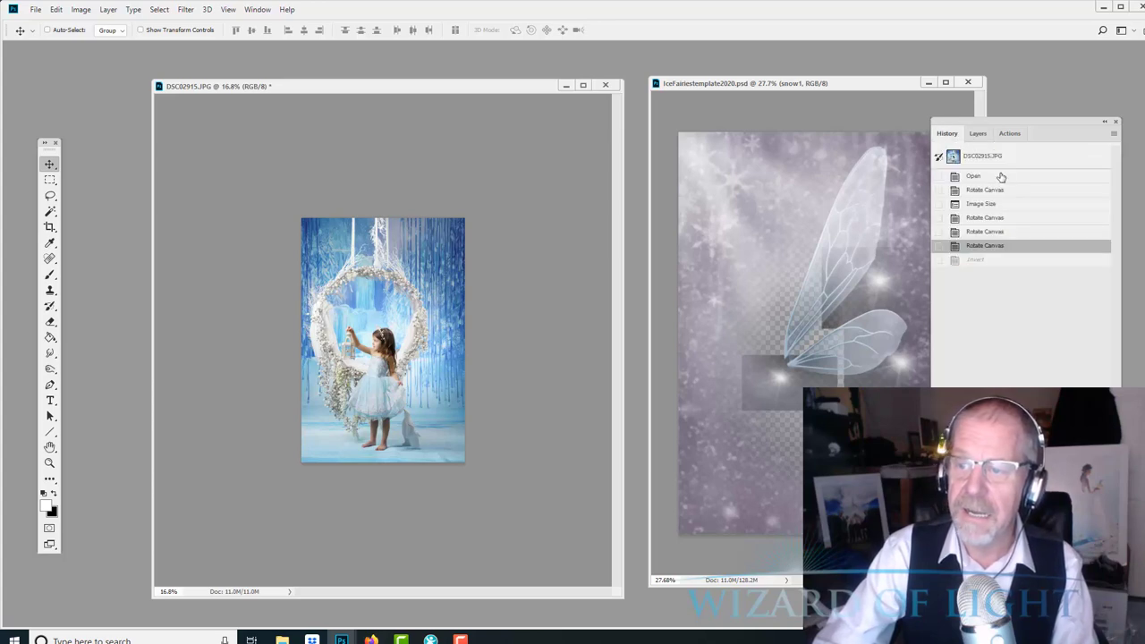
pyautogui.click(974, 177)
pyautogui.scroll(-3, 490, 339)
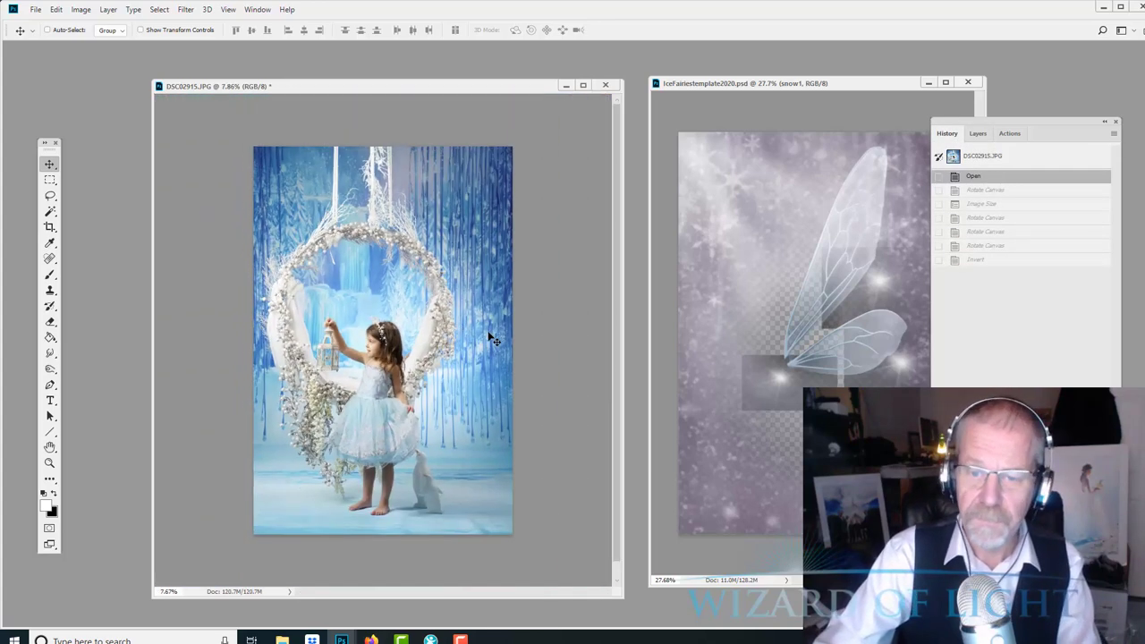
pyautogui.scroll(-1, 490, 338)
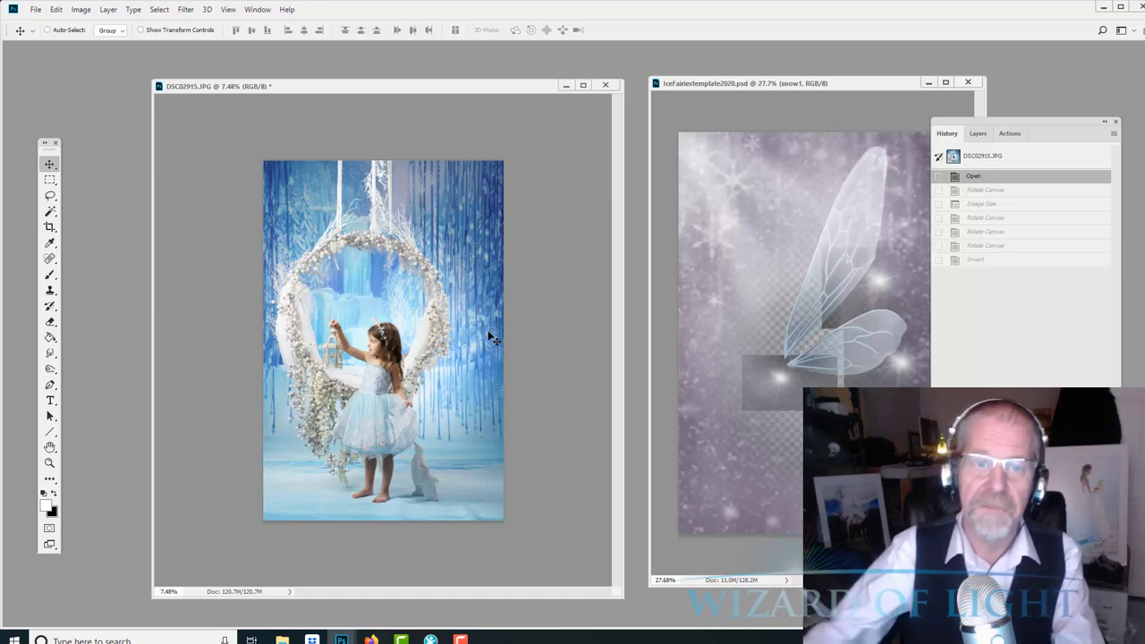
# - Nudge the photo window left and open Image Size, showing 5304 × 7952 px at 350 ppi
pyautogui.moveTo(422, 89); pyautogui.dragTo(391, 87)
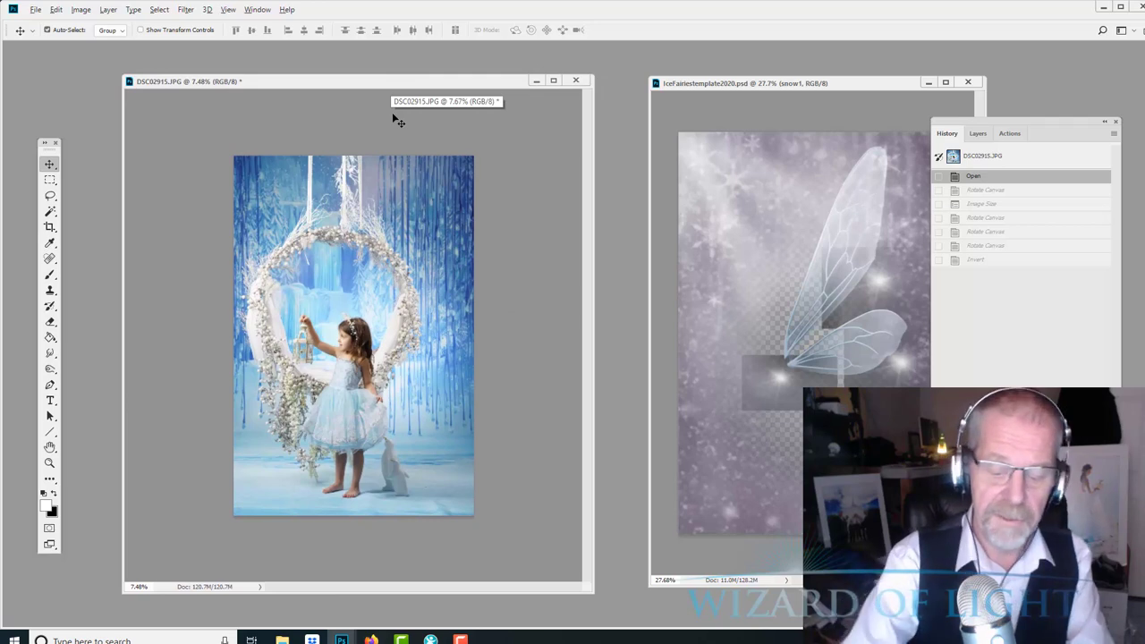
pyautogui.hotkey('ctrl', 'alt', 'i')
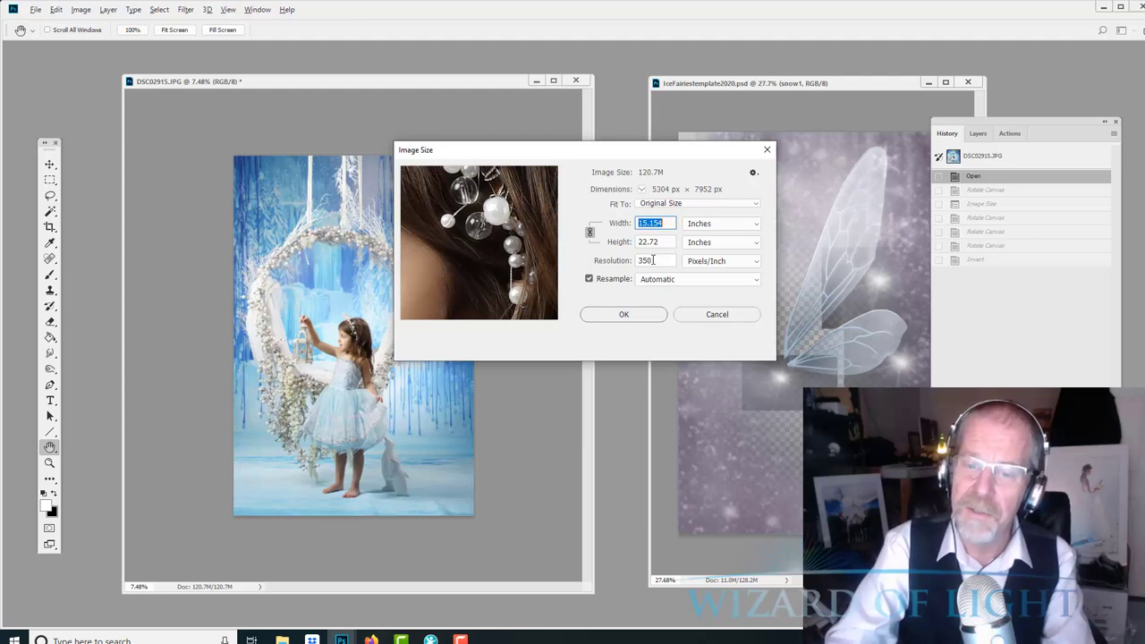
# - Check the 350 ppi resolution and close Image Size, leaving the photo at 120.7M
pyautogui.doubleClick(653, 259)
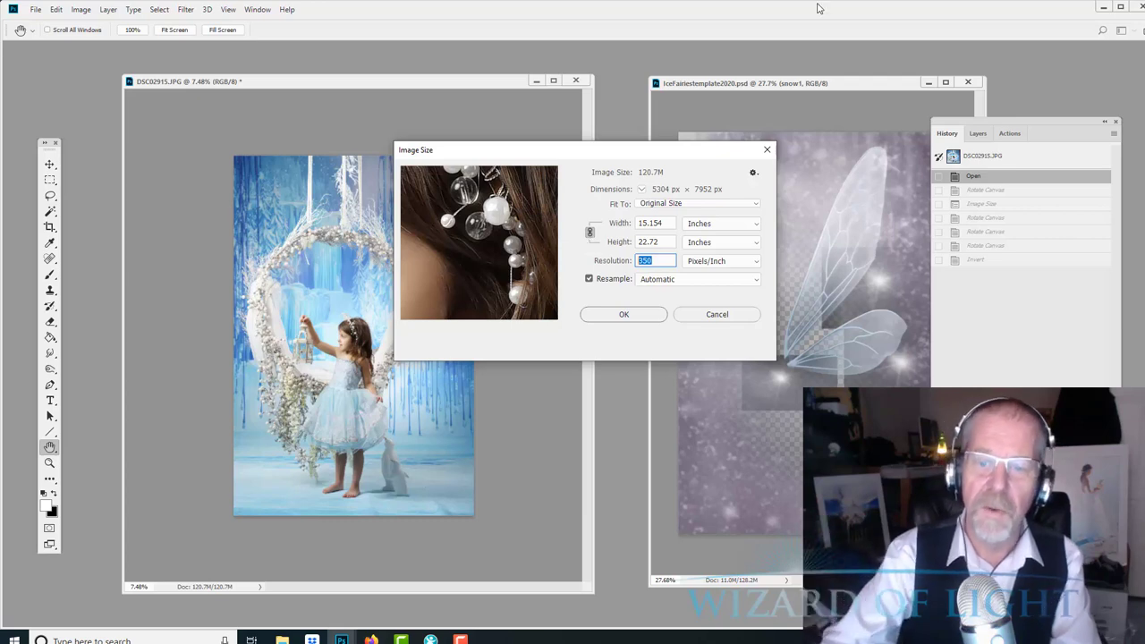
pyautogui.click(624, 314)
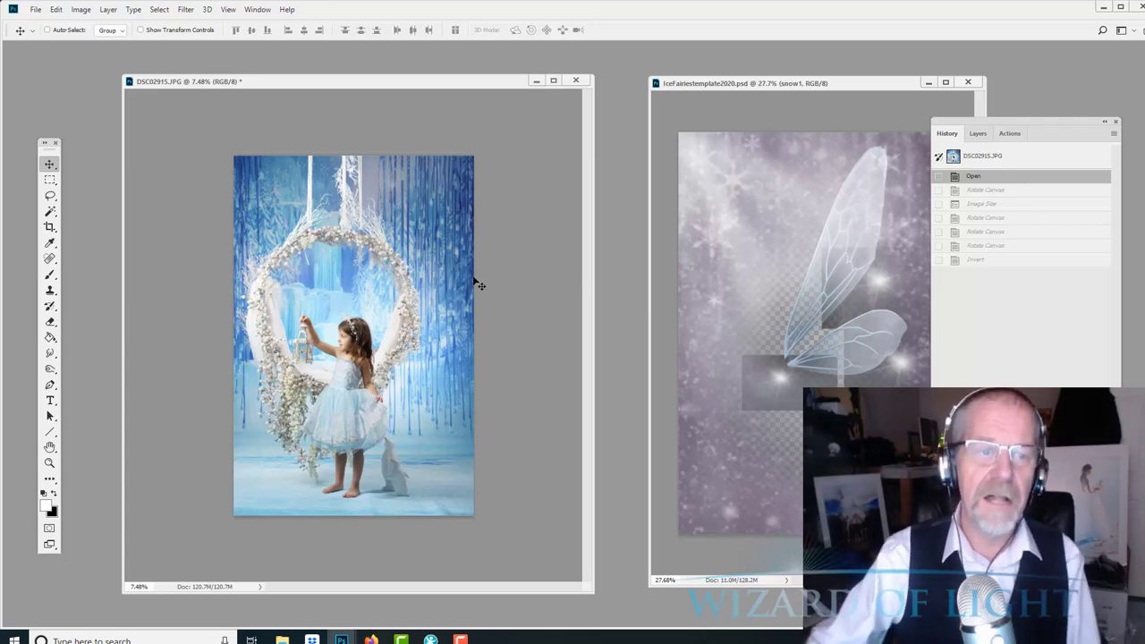
# - Open Image Size and dismiss it without changes
pyautogui.press('ctrl')
pyautogui.hotkey('ctrl', 'alt', 'i')
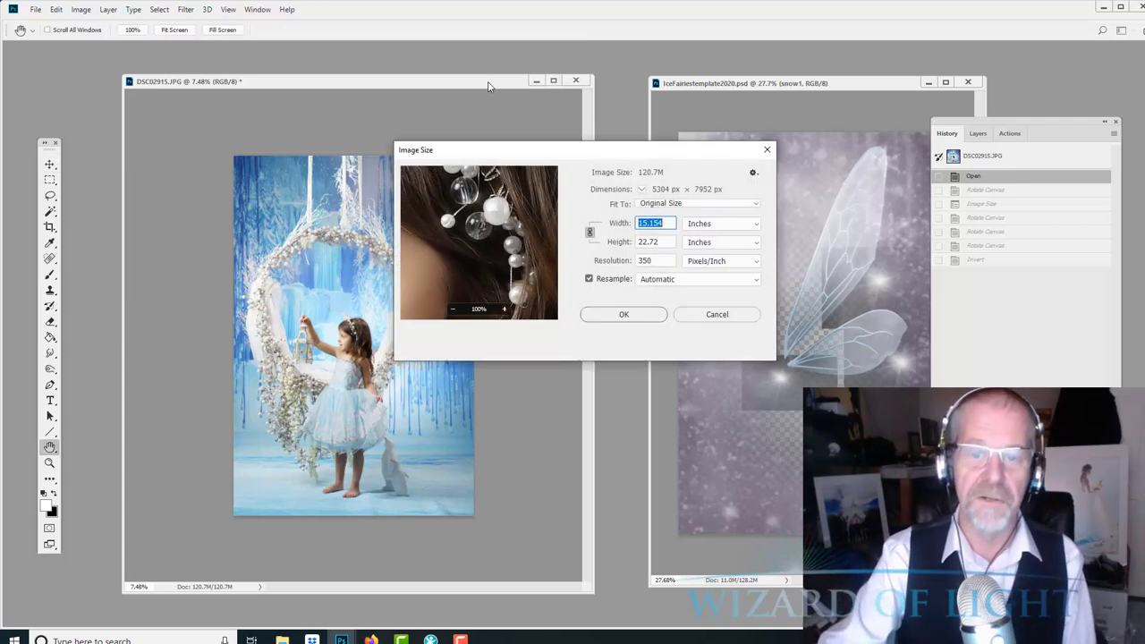
pyautogui.press('Escape')
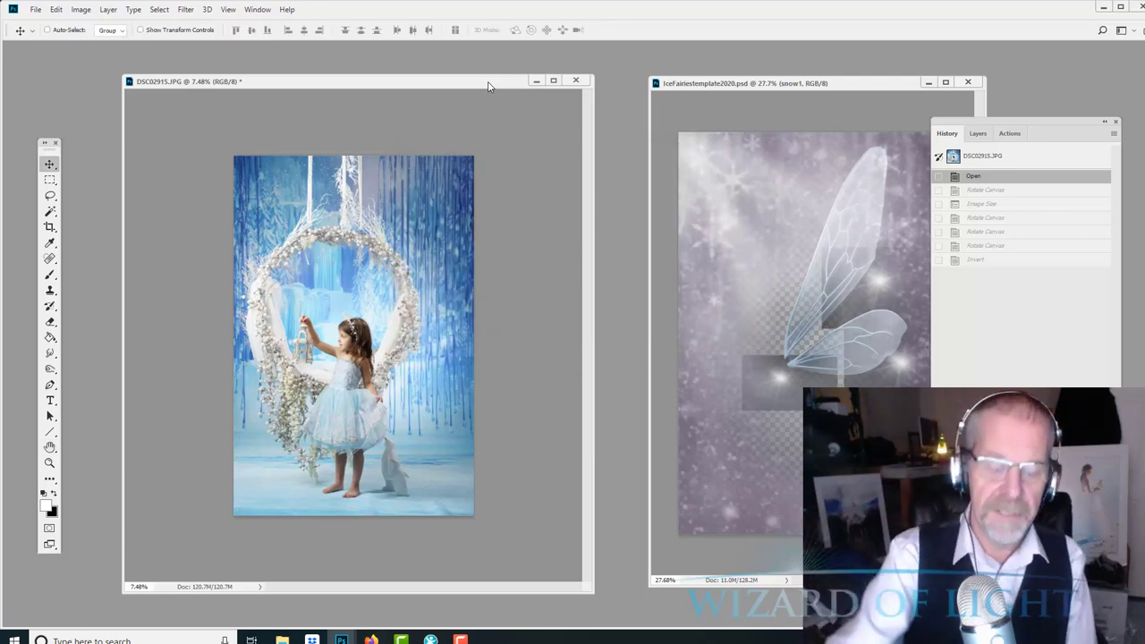
# - Rotate the photo to landscape, shrink it to 11.0M, then rotate it back to portrait
pyautogui.hotkey('ctrl', 'shift', 'r')
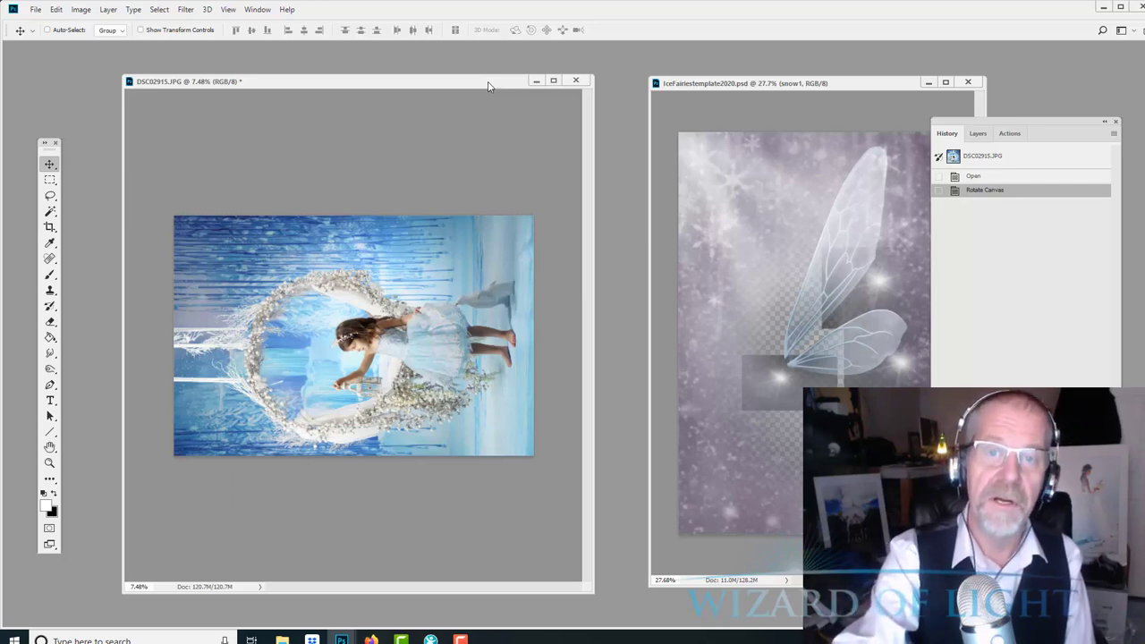
pyautogui.press('F3')
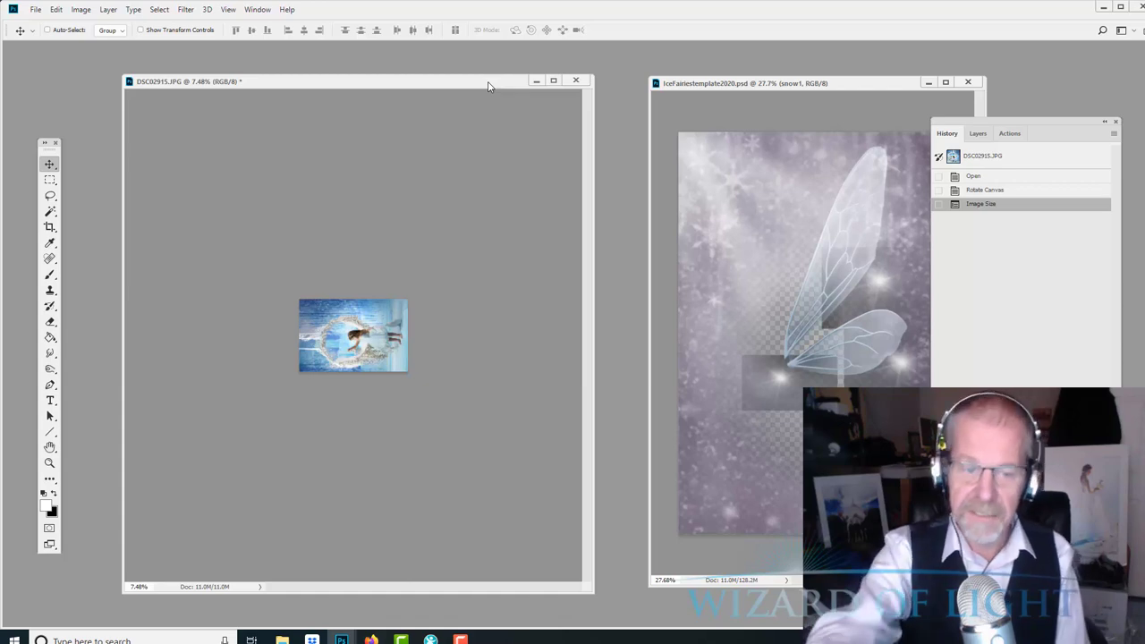
pyautogui.hotkey('ctrl', 'shift', 'r')
pyautogui.hotkey('ctrl', 'shift', 'r')
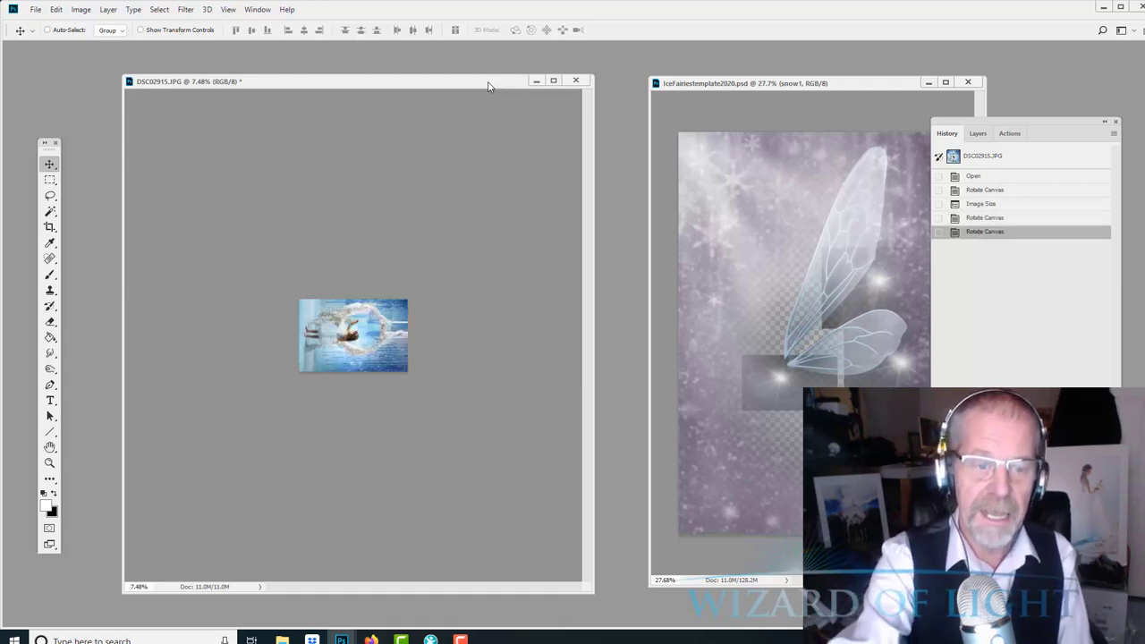
pyautogui.hotkey('ctrl', 'shift', 'r')
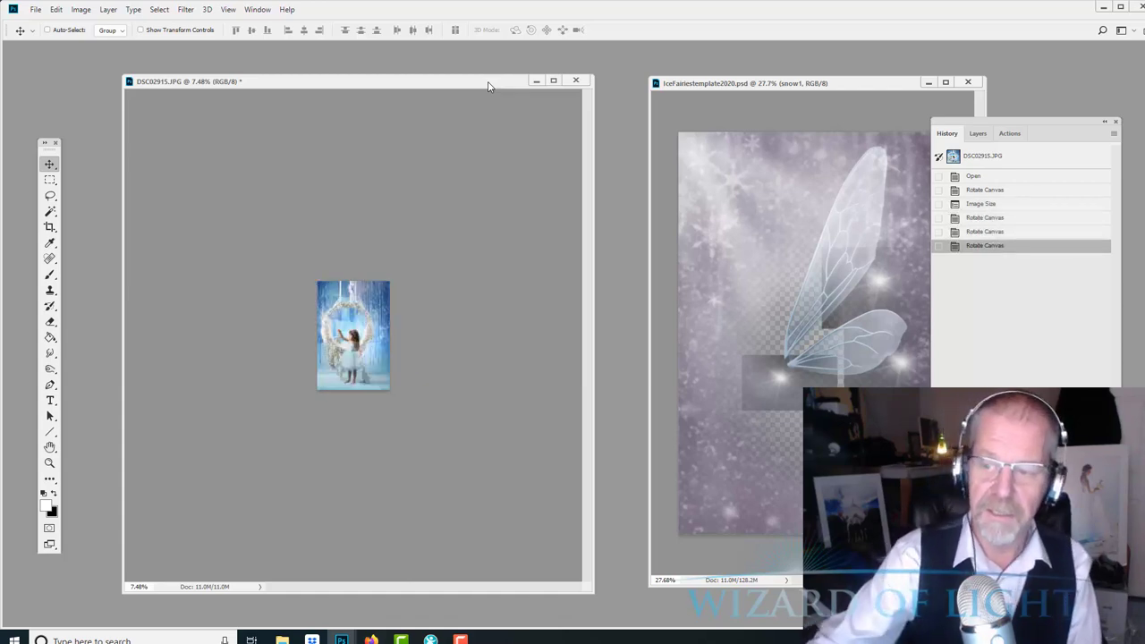
# - Open Image Size to confirm 1601 × 2400 px at 200 ppi (8.005 × 12 inches)
pyautogui.scroll(1, 379, 285)
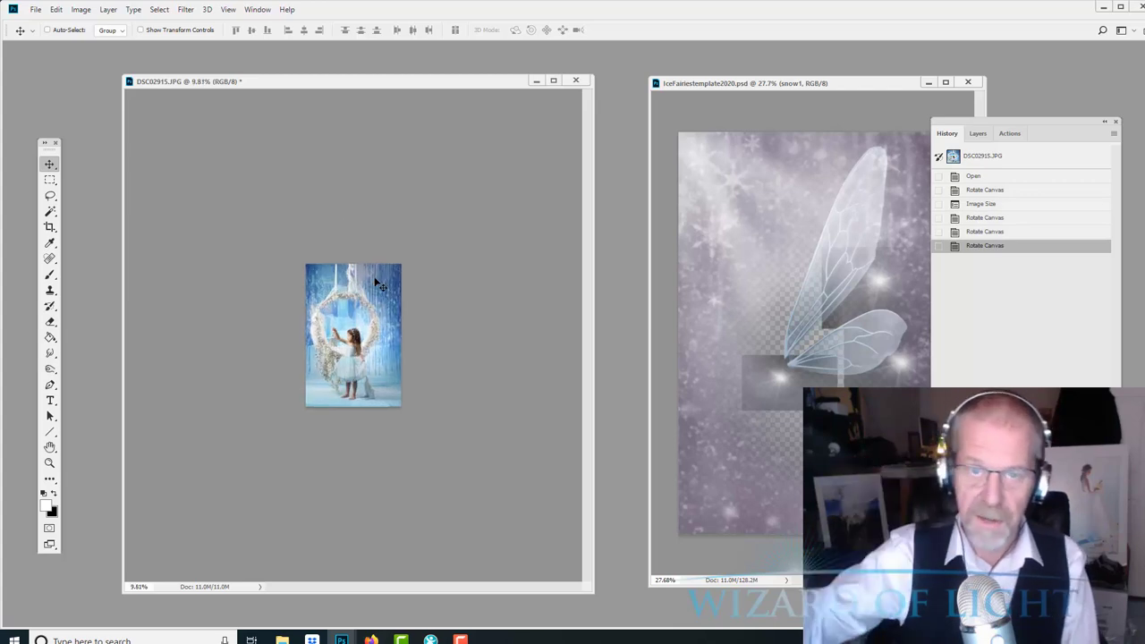
pyautogui.scroll(2, 380, 284)
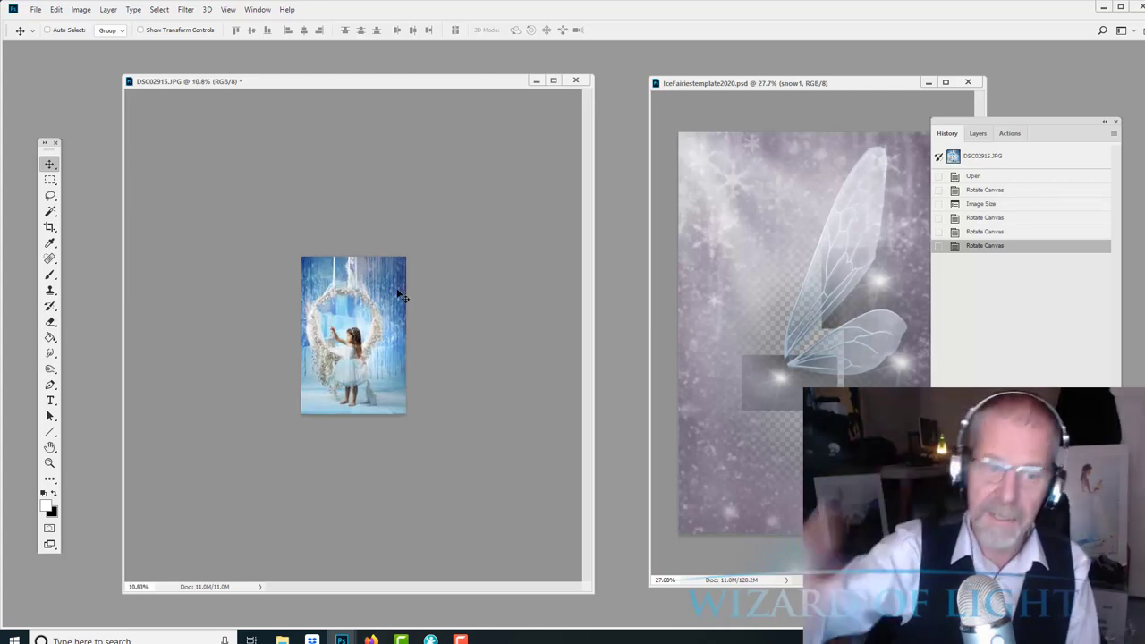
pyautogui.scroll(3, 383, 287)
pyautogui.hotkey('ctrl', 'alt', 'i')
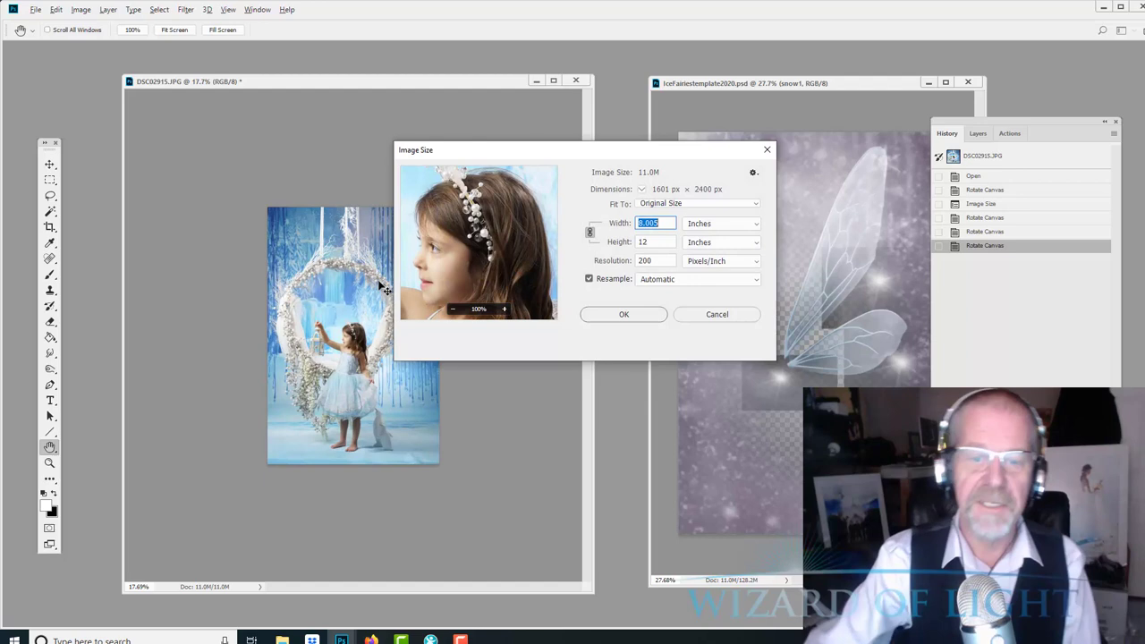
# - Keep the 1601 × 2400 px size, switch to the Move tool, and shift the photo window right
pyautogui.click(623, 314)
pyautogui.press('v')
pyautogui.moveTo(468, 87); pyautogui.dragTo(537, 89)
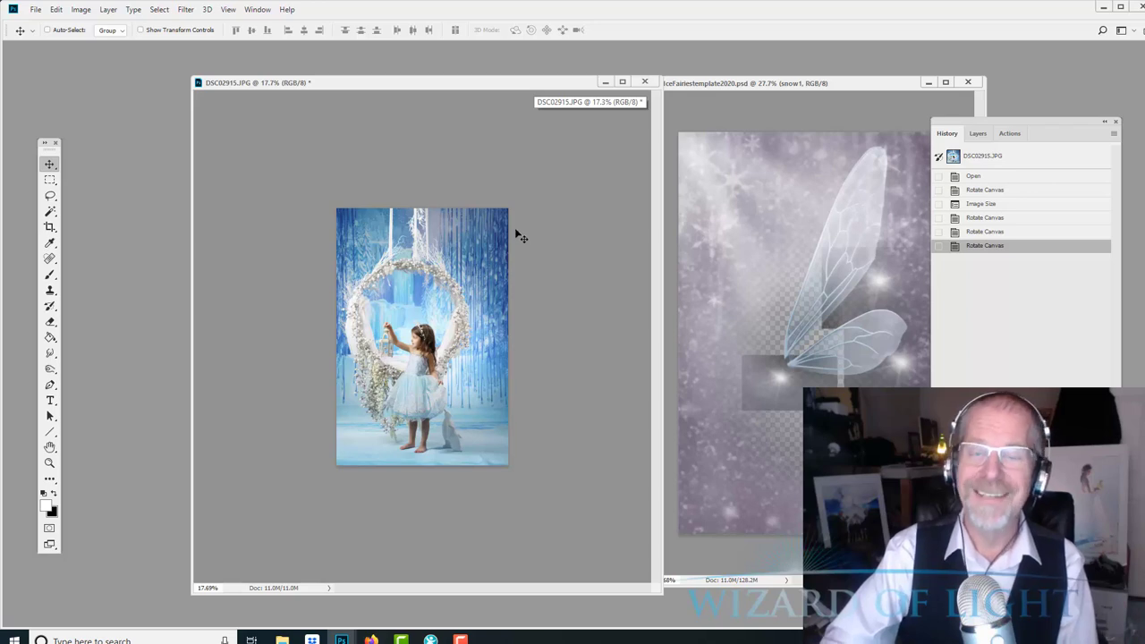
# - Move the photo window left and enlarge it so it overlaps the wing template
pyautogui.scroll(3, 474, 262)
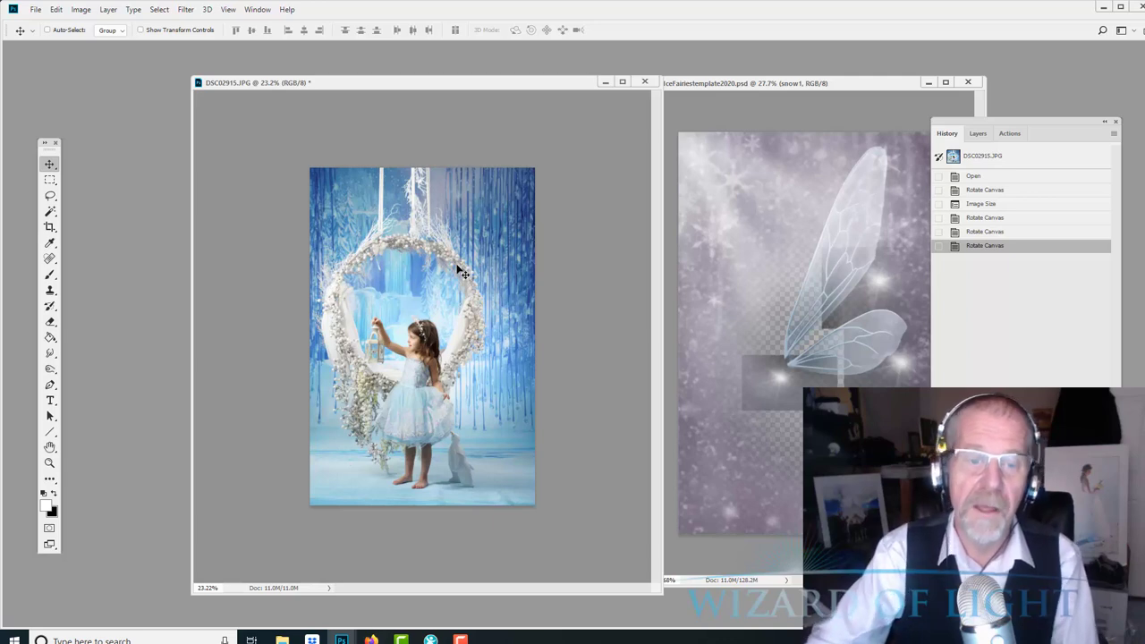
pyautogui.moveTo(390, 90); pyautogui.dragTo(307, 88)
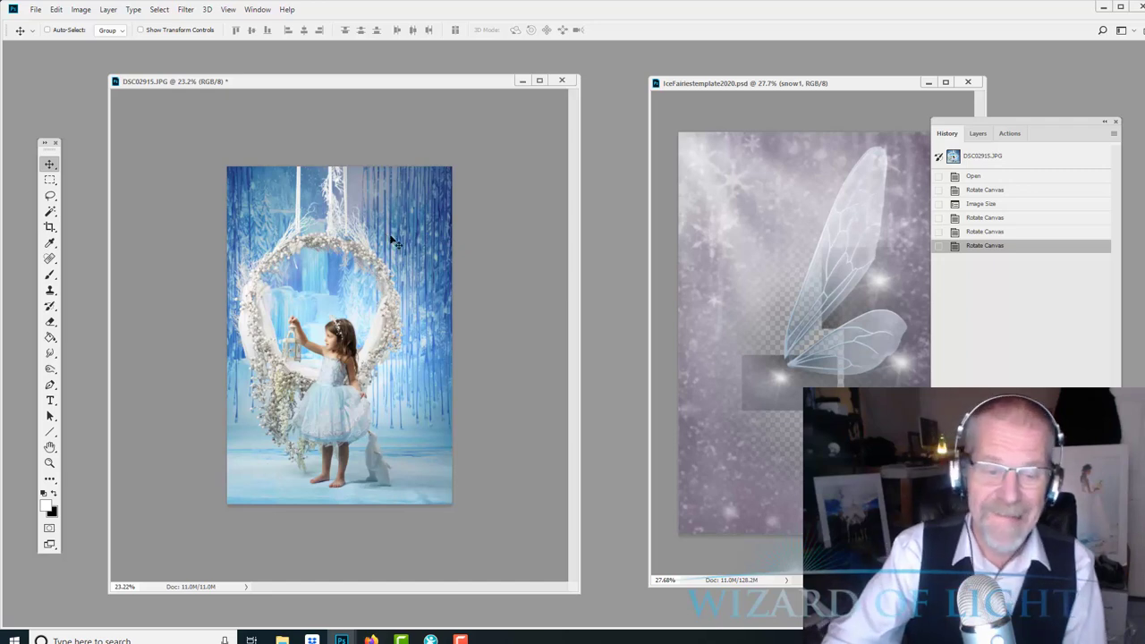
pyautogui.moveTo(577, 589); pyautogui.dragTo(736, 614)
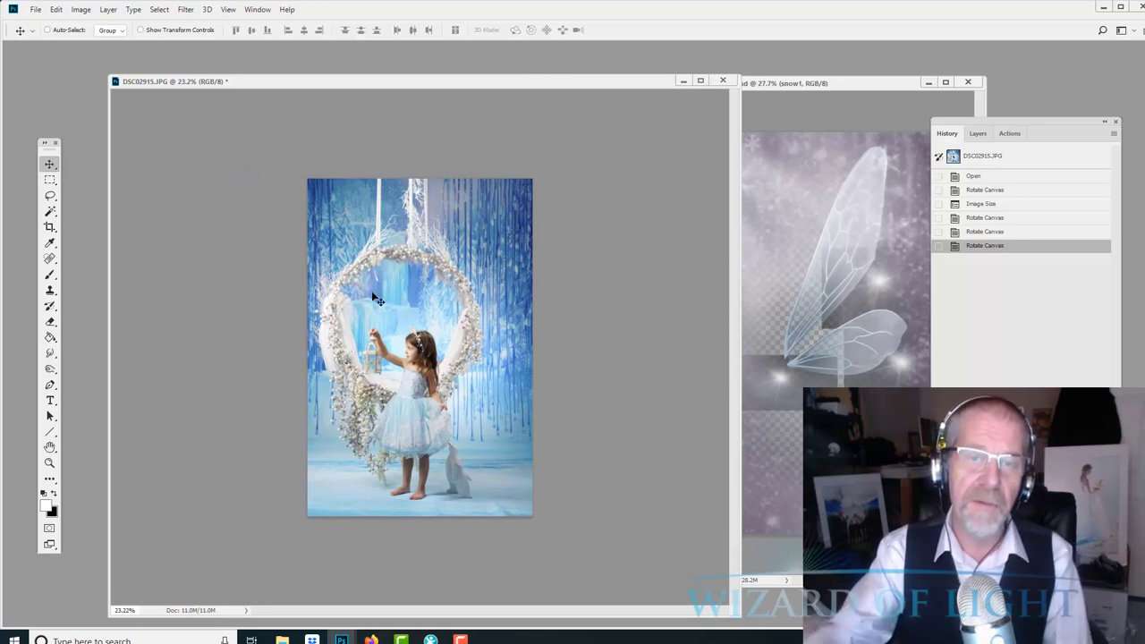
# - Lasso the hanging rope above the wreath and erase it with Content-Aware Fill
pyautogui.click(50, 196)
pyautogui.scroll(2, 340, 186)
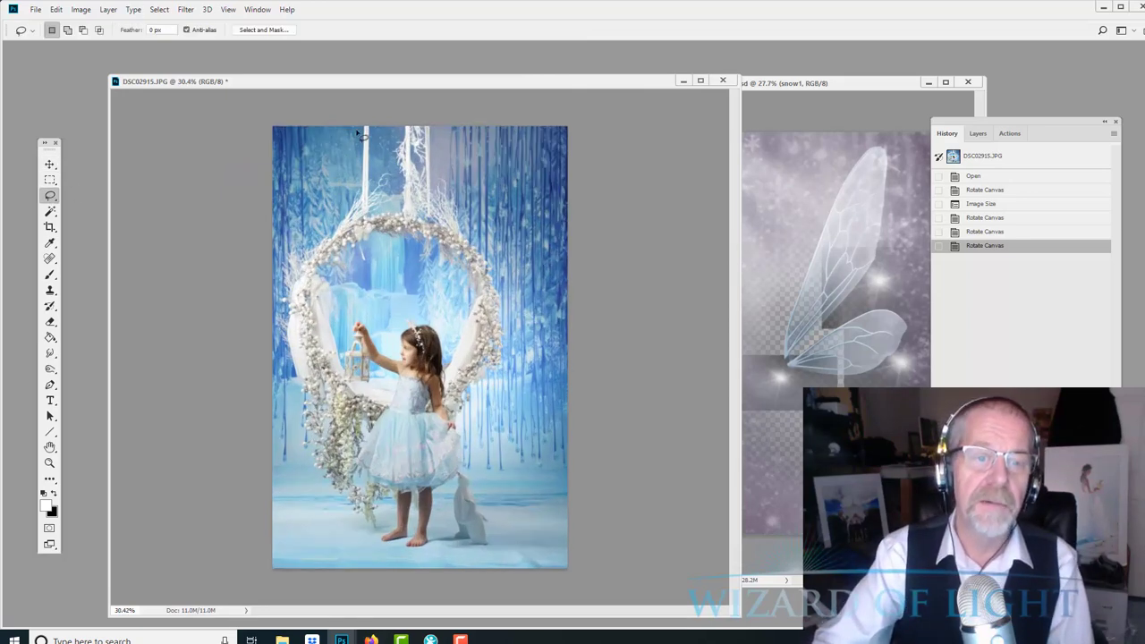
pyautogui.moveTo(362, 134)
pyautogui.mouseDown()
pyautogui.moveTo(371, 222)
pyautogui.moveTo(376, 126)
pyautogui.moveTo(356, 124)
pyautogui.mouseUp()
pyautogui.rightClick(360, 158)
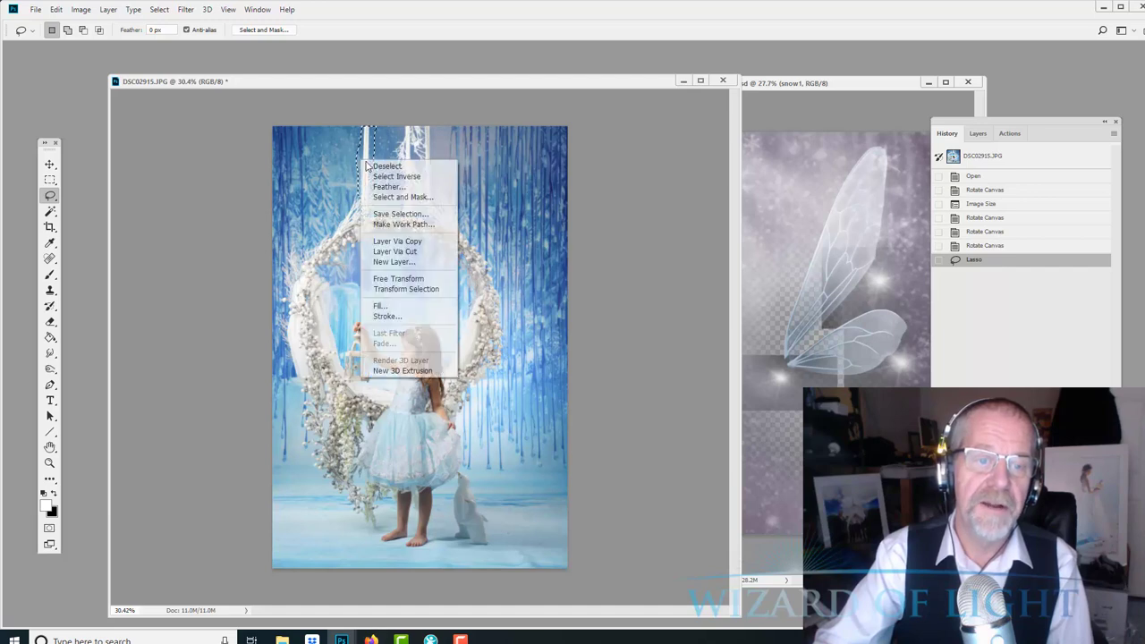
pyautogui.click(410, 306)
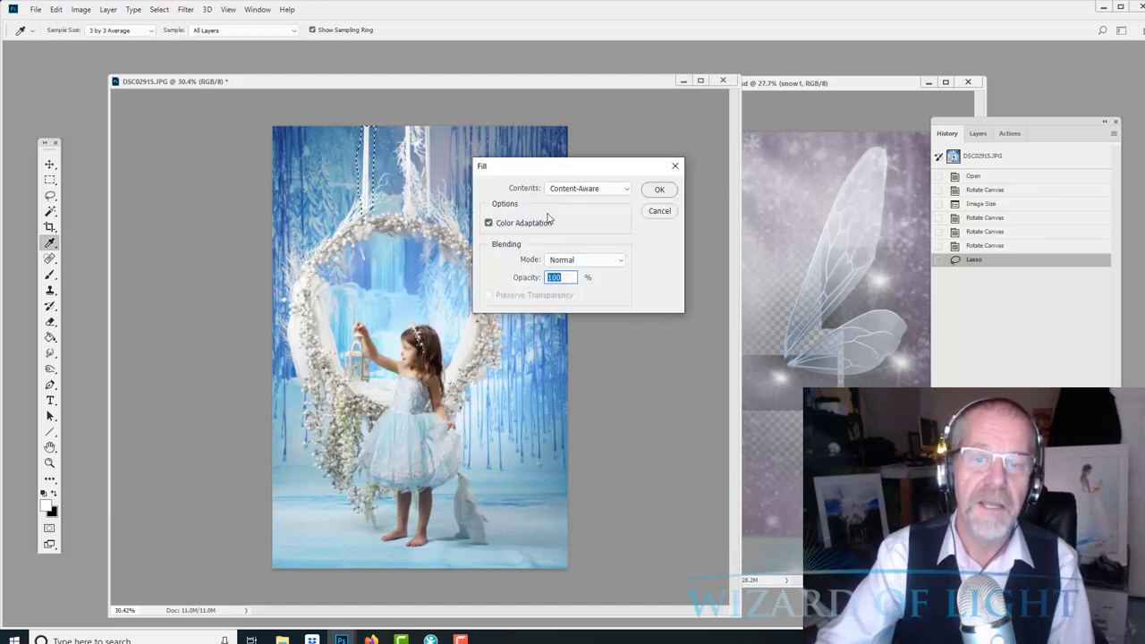
pyautogui.click(656, 191)
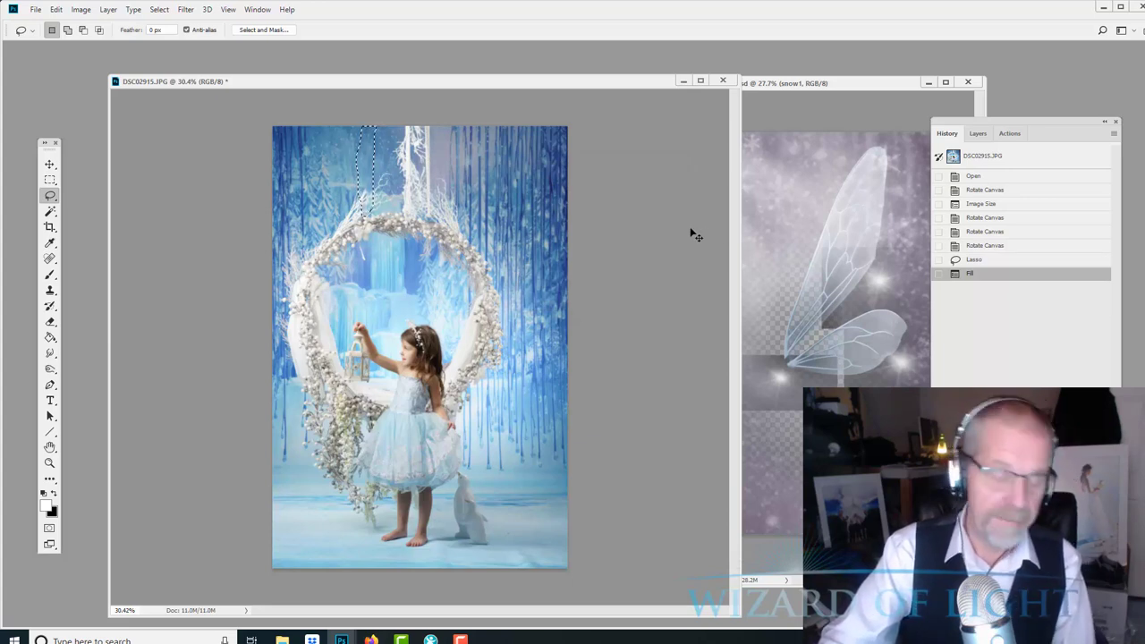
pyautogui.hotkey('ctrl', 'd')
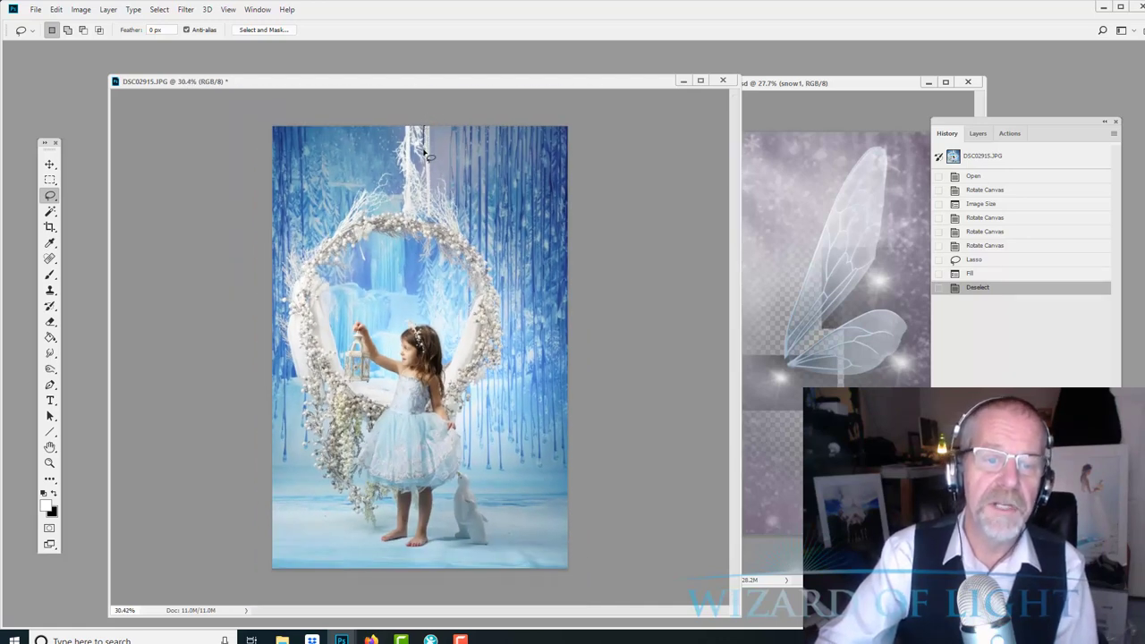
# - Lasso the second hanging cord and erase it with Content-Aware Fill
pyautogui.moveTo(420, 184)
pyautogui.mouseDown()
pyautogui.moveTo(436, 224)
pyautogui.moveTo(441, 148)
pyautogui.moveTo(435, 122)
pyautogui.moveTo(423, 122)
pyautogui.mouseUp()
pyautogui.rightClick(426, 142)
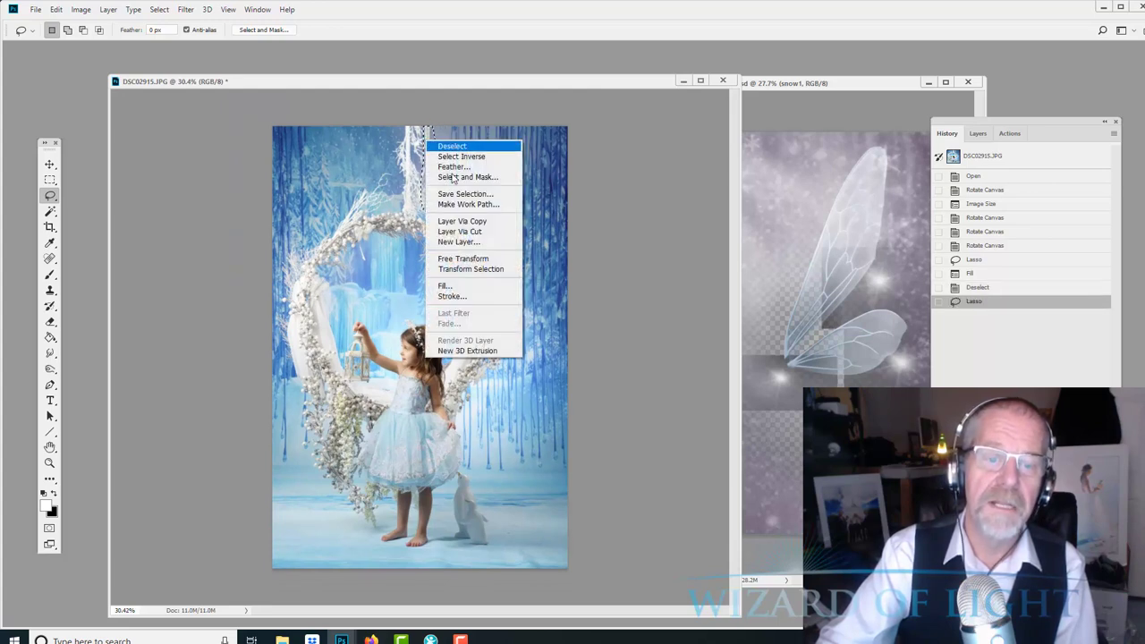
pyautogui.click(474, 286)
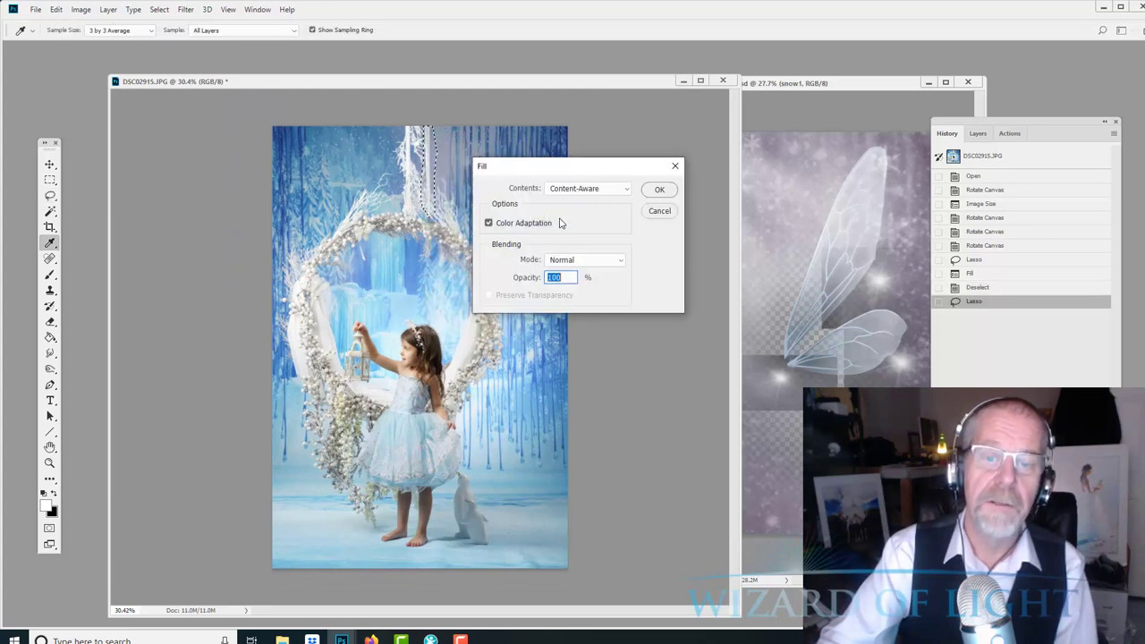
pyautogui.click(659, 189)
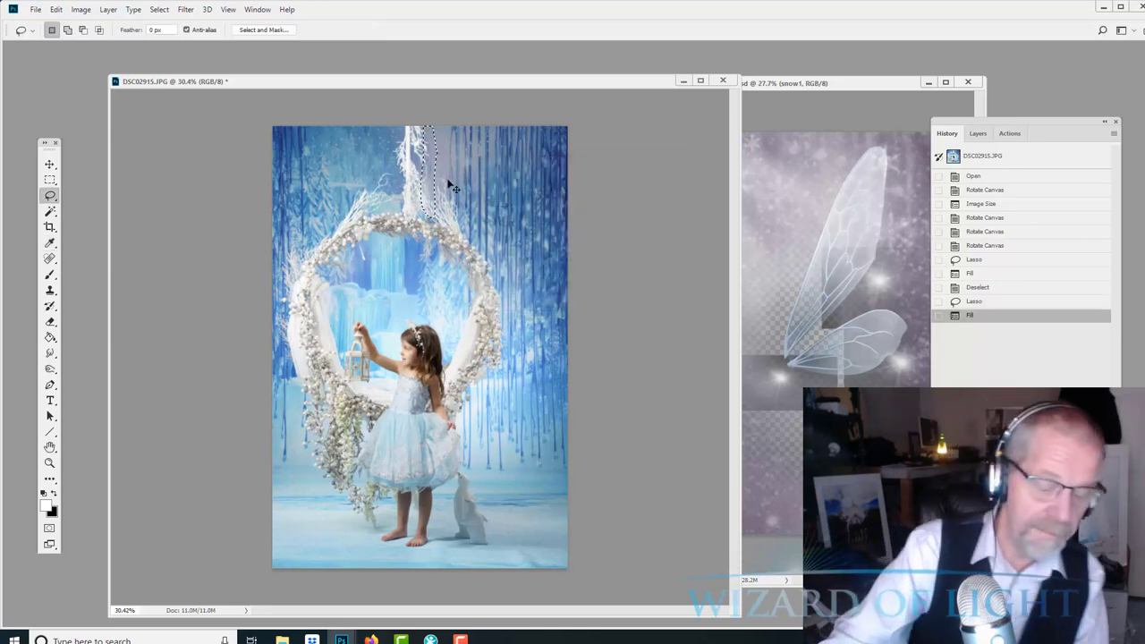
pyautogui.hotkey('ctrl', 'd')
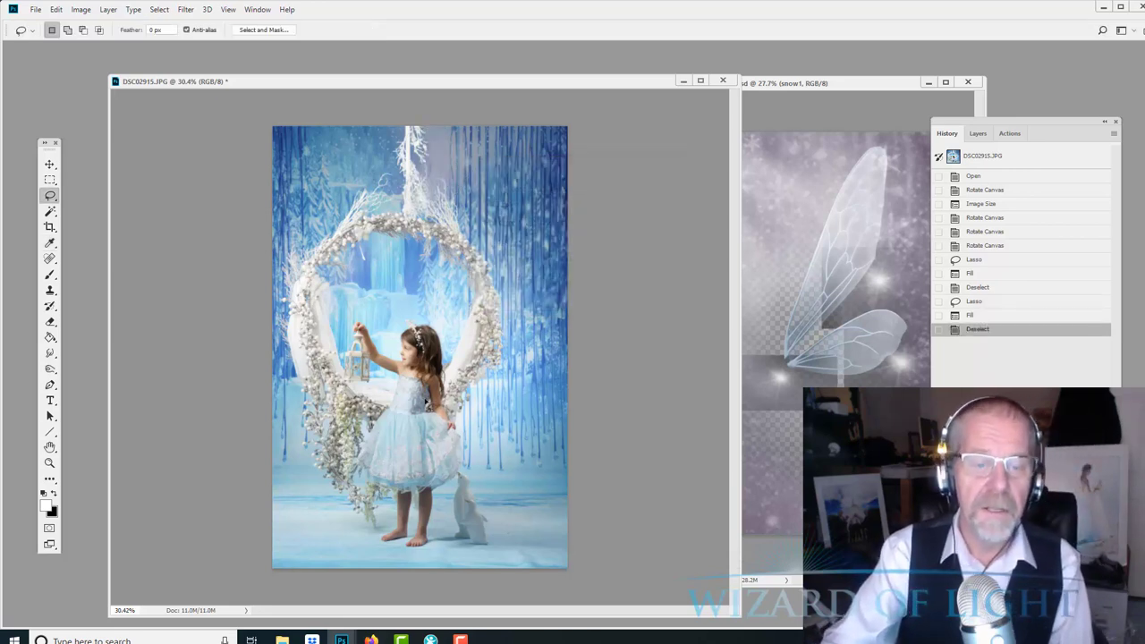
pyautogui.scroll(3, 428, 405)
pyautogui.scroll(-1, 376, 385)
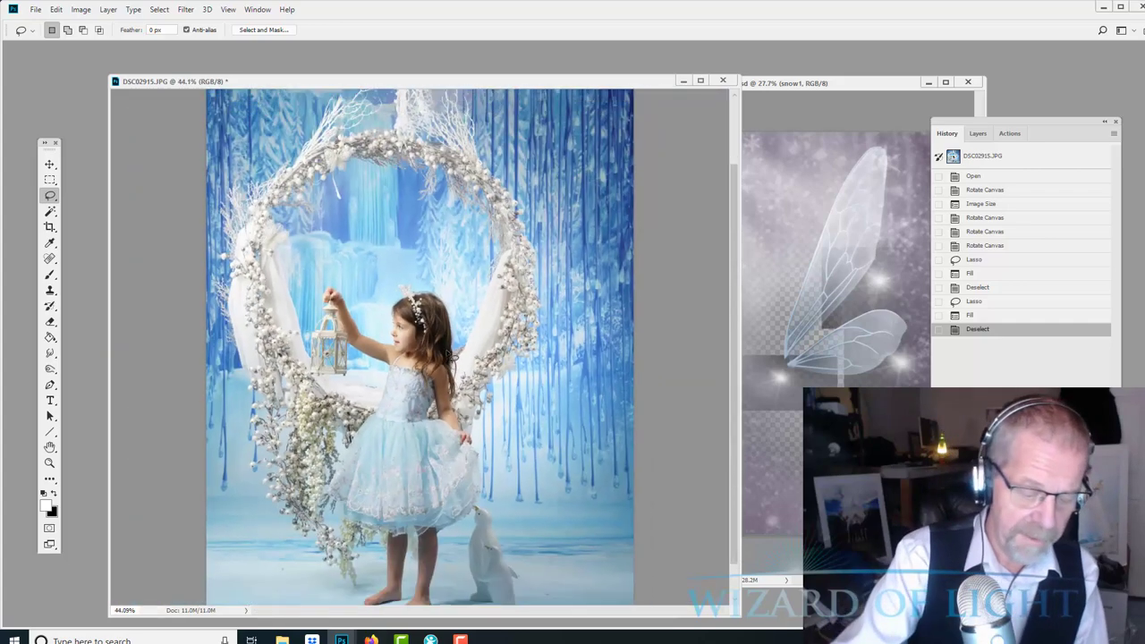
# - Open the Fill dialog twice and cancel it without filling
pyautogui.hotkey('shift', 'F5')
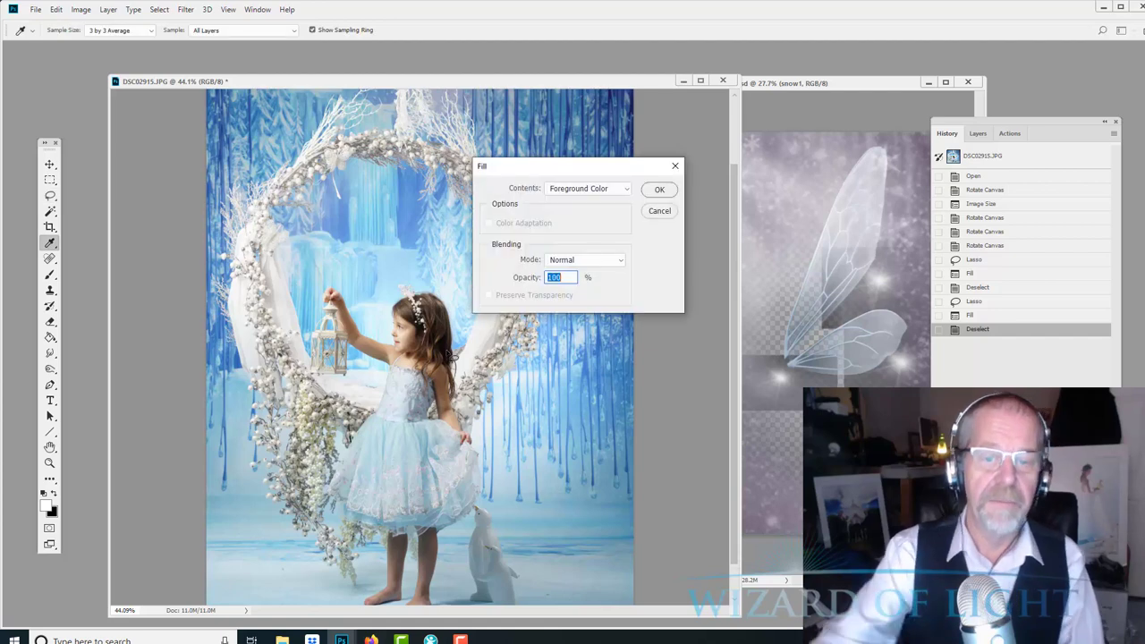
pyautogui.click(652, 215)
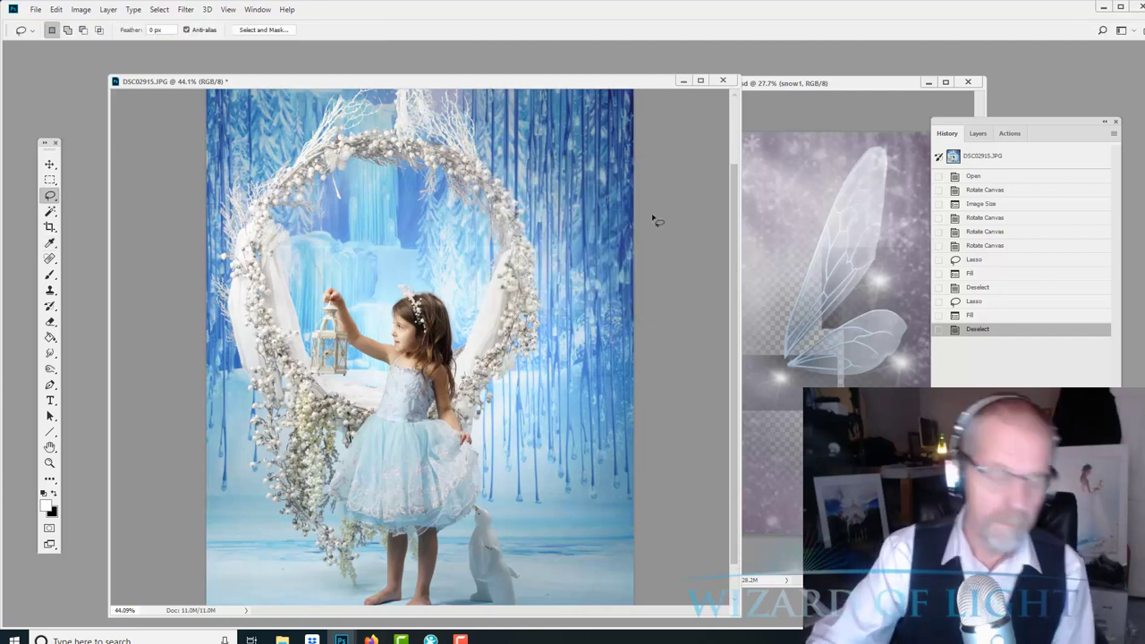
pyautogui.hotkey('shift', 'F5')
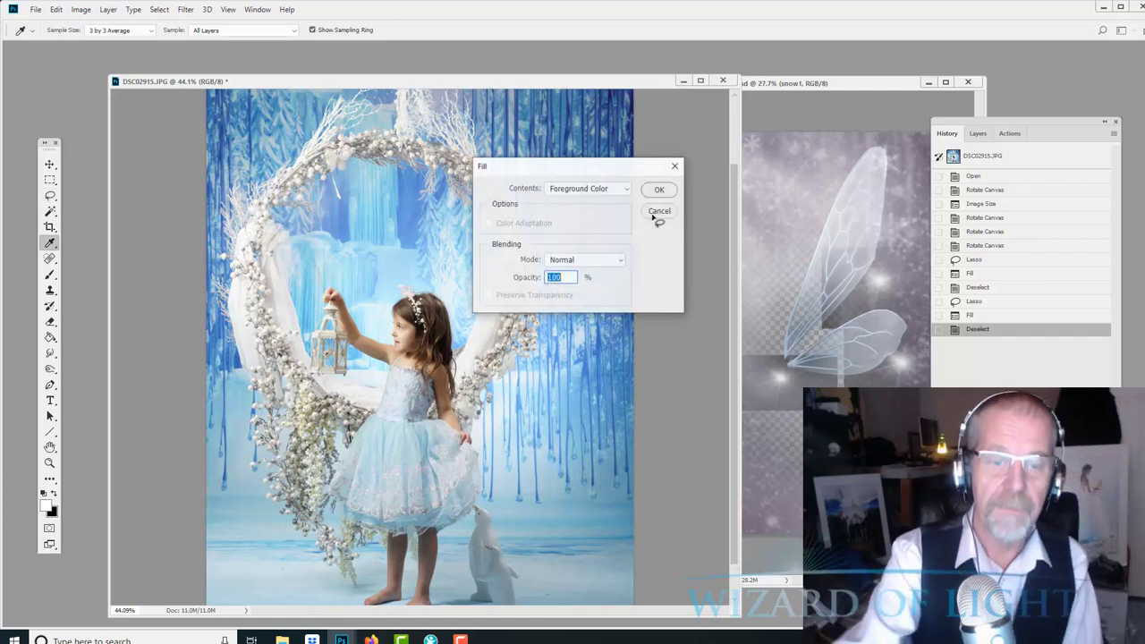
pyautogui.click(652, 215)
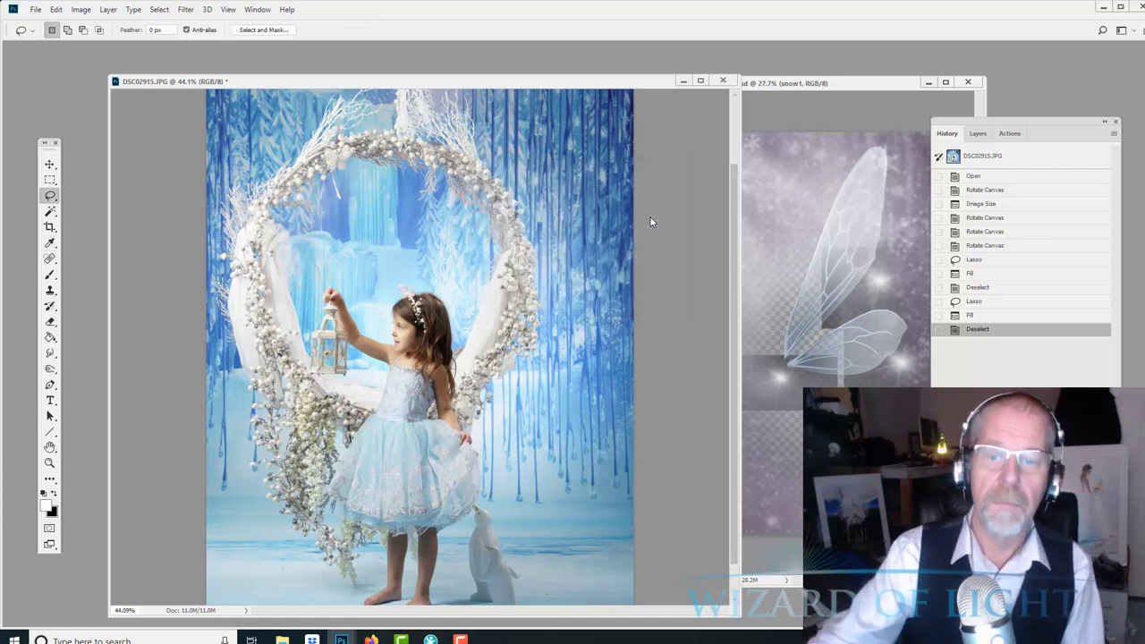
# - Run Topaz Adjust 5 on the photo, then revert to the Deselect history state
pyautogui.hotkey('ctrl', 'f')
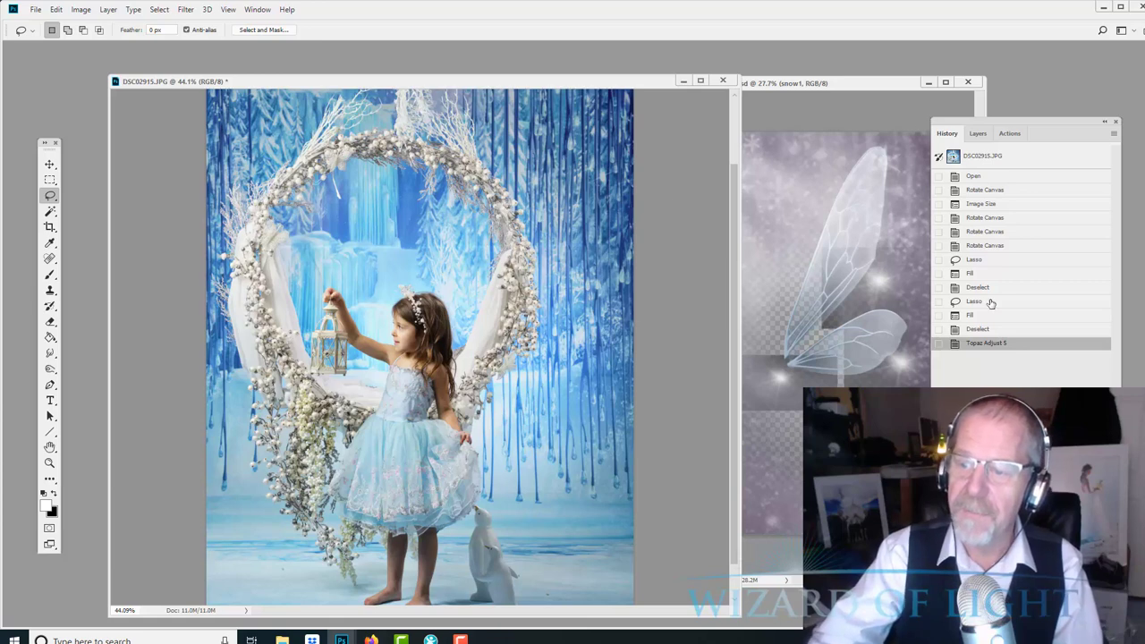
pyautogui.click(978, 134)
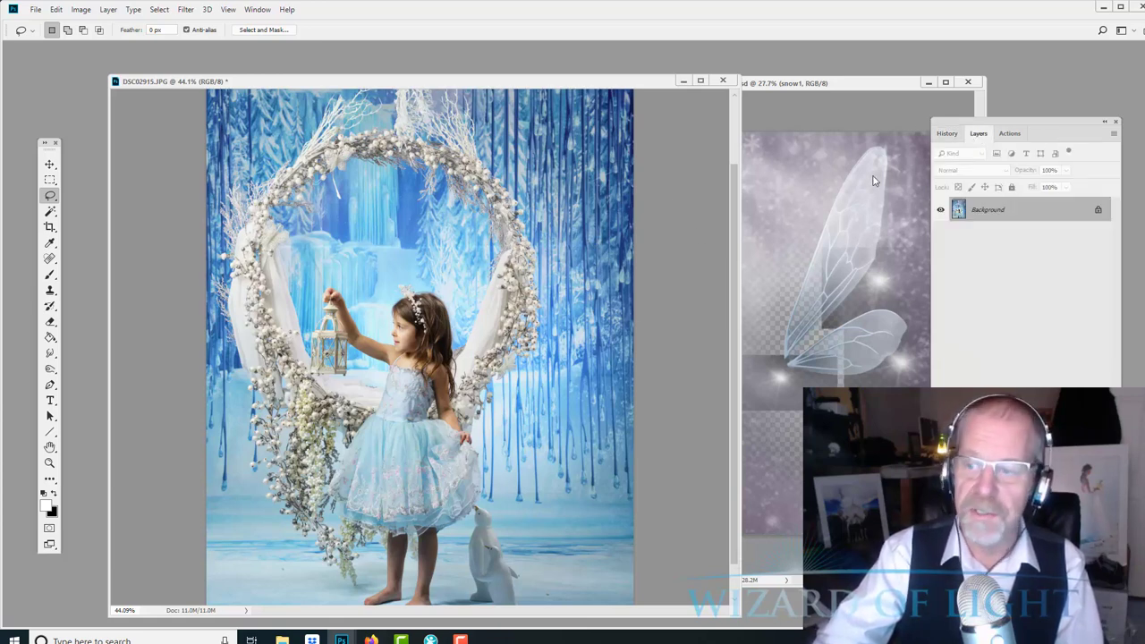
pyautogui.click(947, 133)
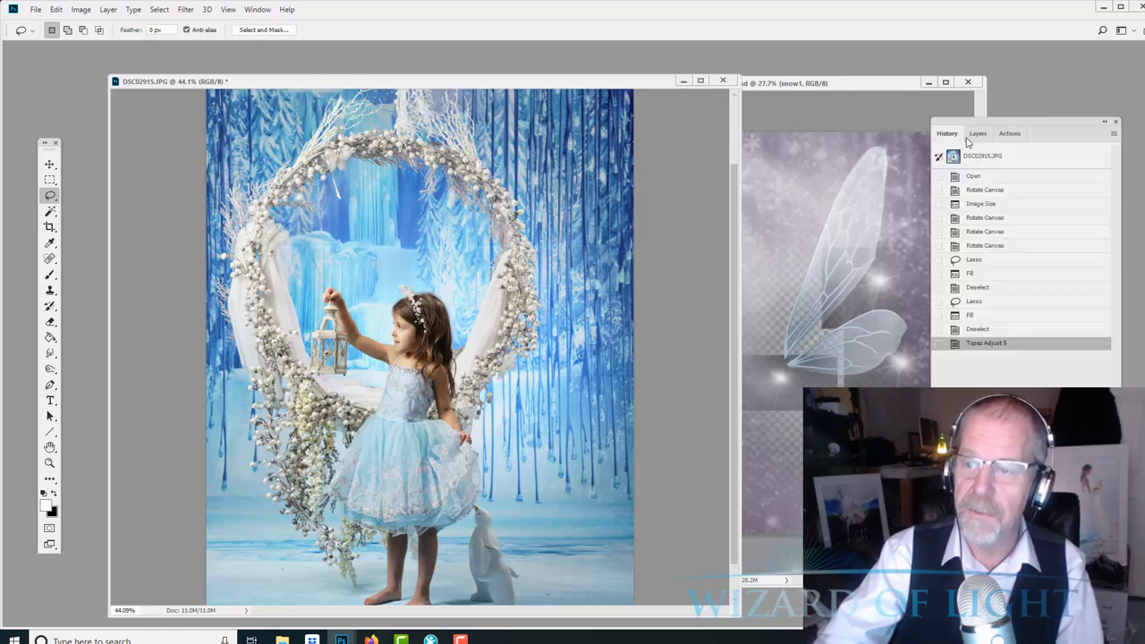
pyautogui.click(993, 332)
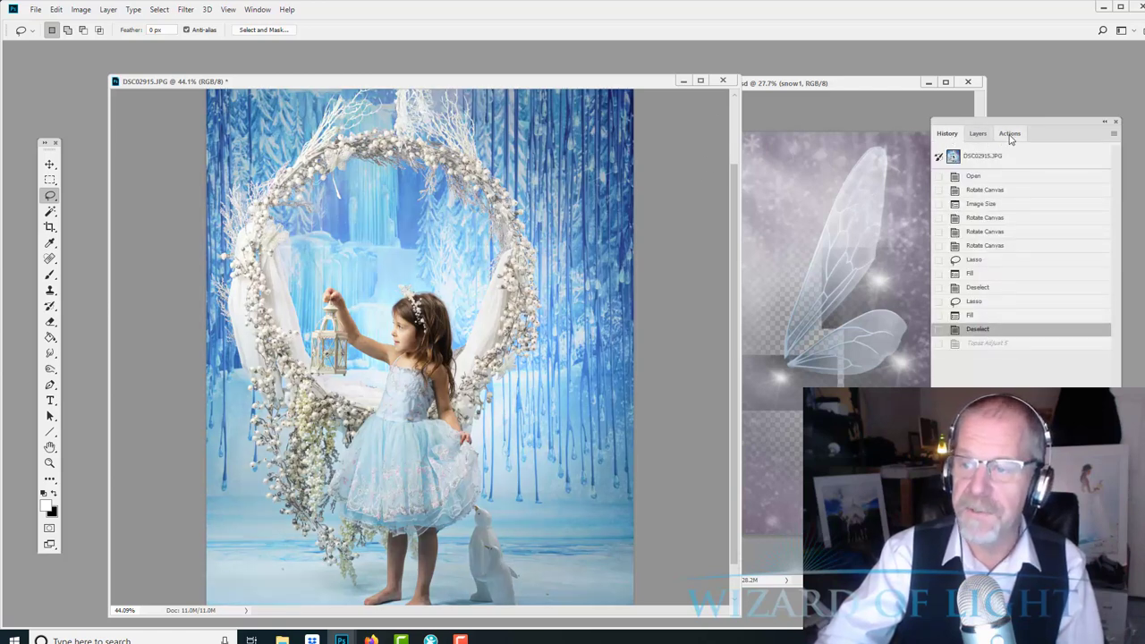
# - Reposition and widen the Actions panel, collapsing StudioWorkflow to reveal the IceFairiesWF action
pyautogui.click(1009, 133)
pyautogui.moveTo(1025, 124); pyautogui.dragTo(950, 125)
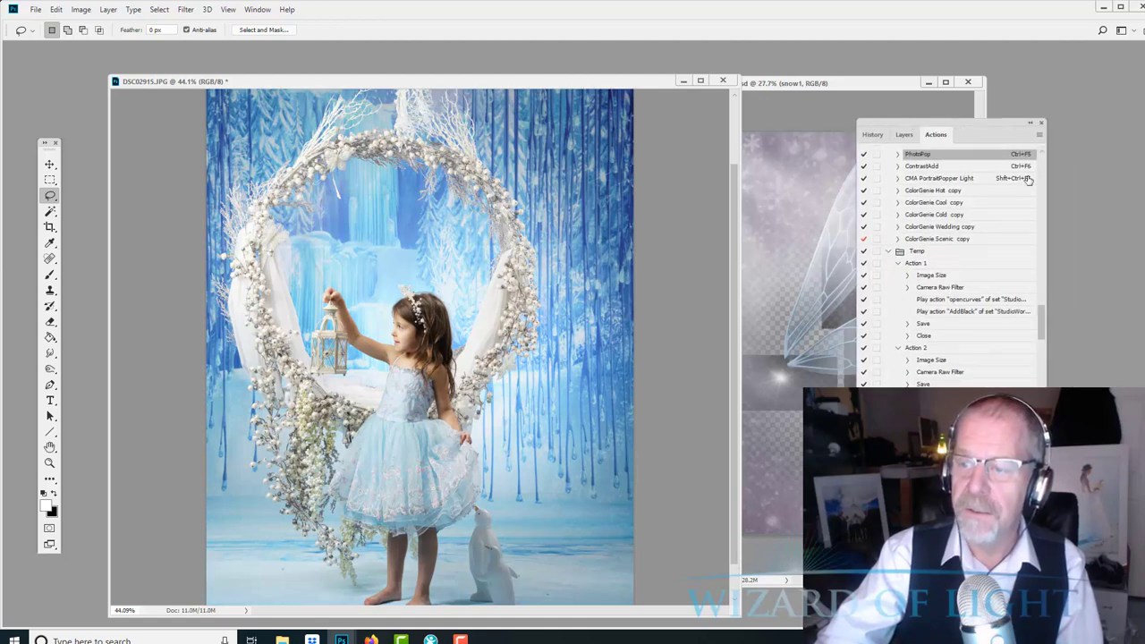
pyautogui.moveTo(1044, 325); pyautogui.dragTo(1051, 160)
pyautogui.click(888, 152)
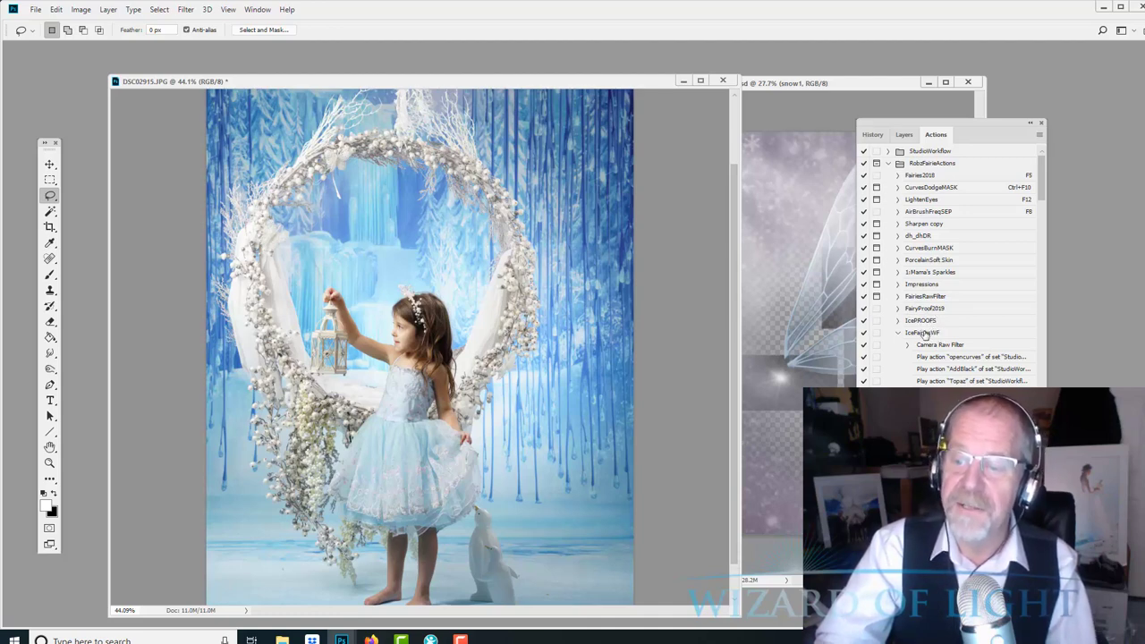
pyautogui.click(953, 333)
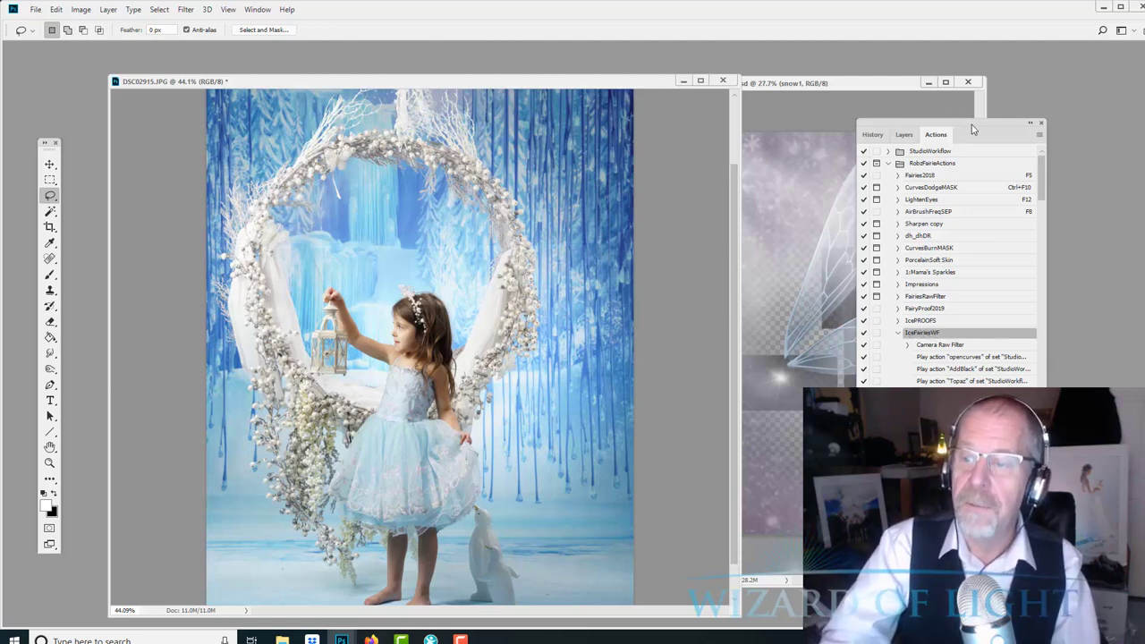
pyautogui.moveTo(970, 134); pyautogui.dragTo(898, 141)
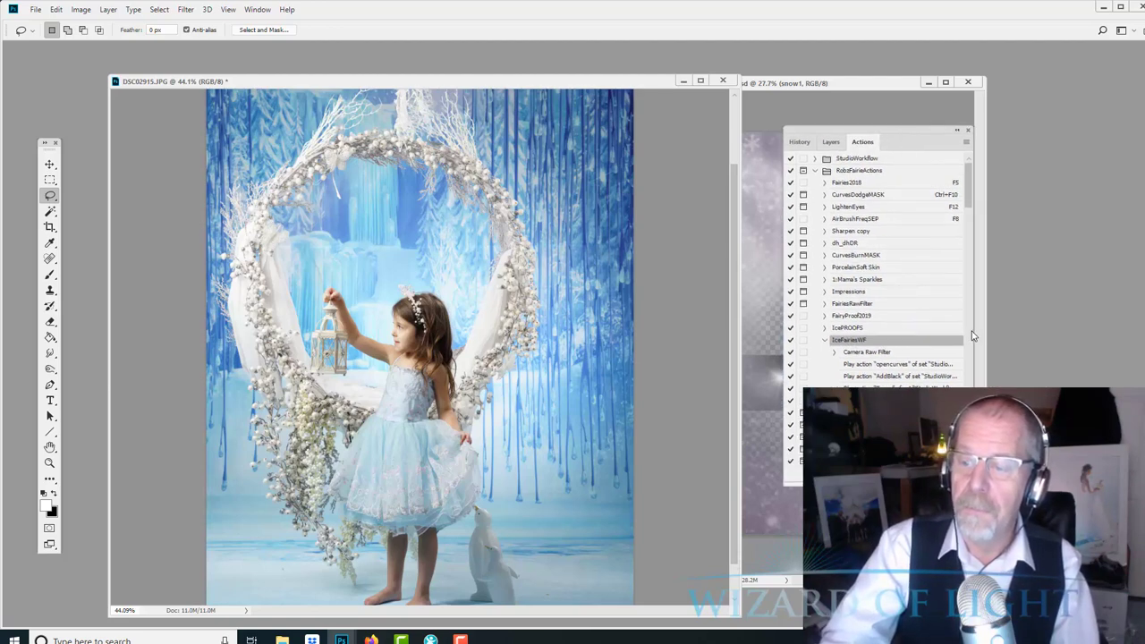
pyautogui.moveTo(974, 332); pyautogui.dragTo(1064, 321)
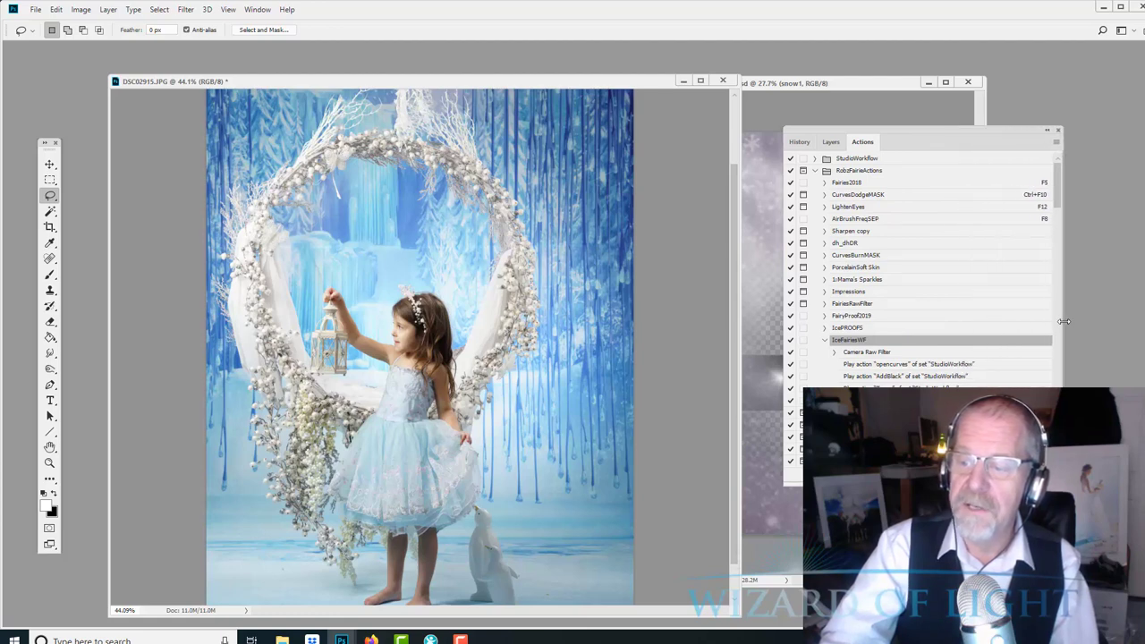
# - Give the IceFairiesWF action the Shift+F5 function-key shortcut
pyautogui.doubleClick(1009, 345)
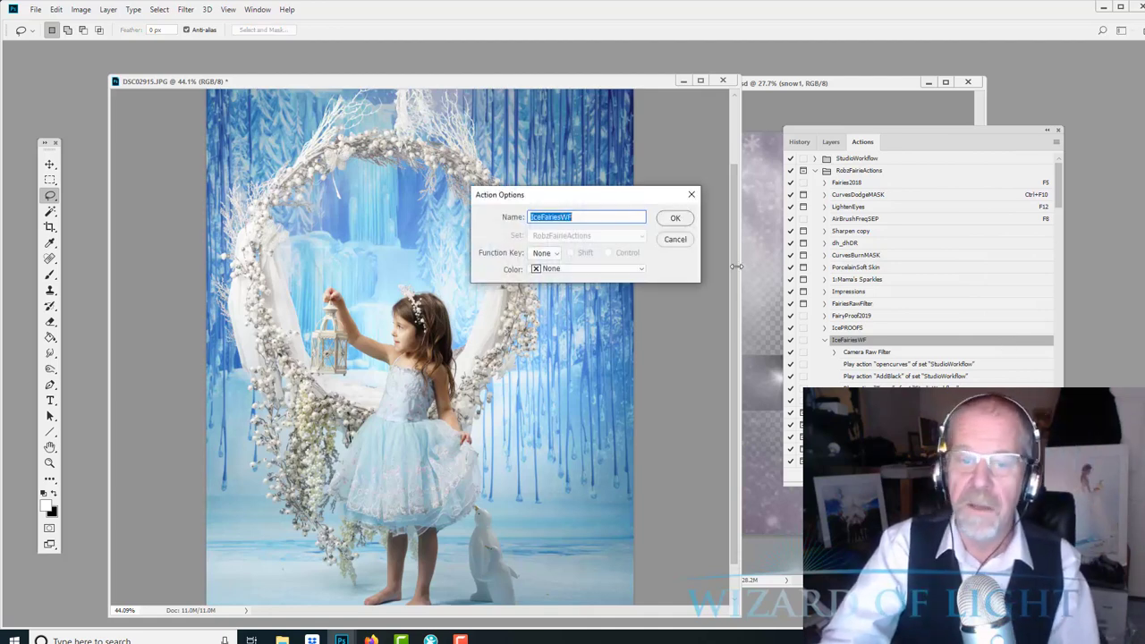
pyautogui.click(555, 254)
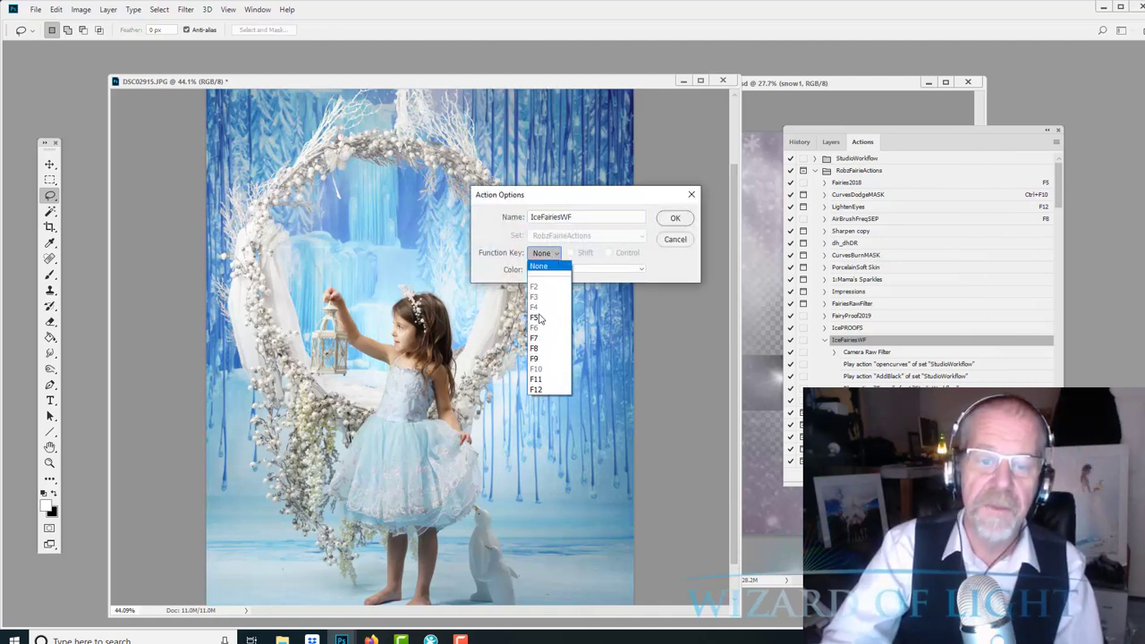
pyautogui.click(546, 310)
pyautogui.click(570, 255)
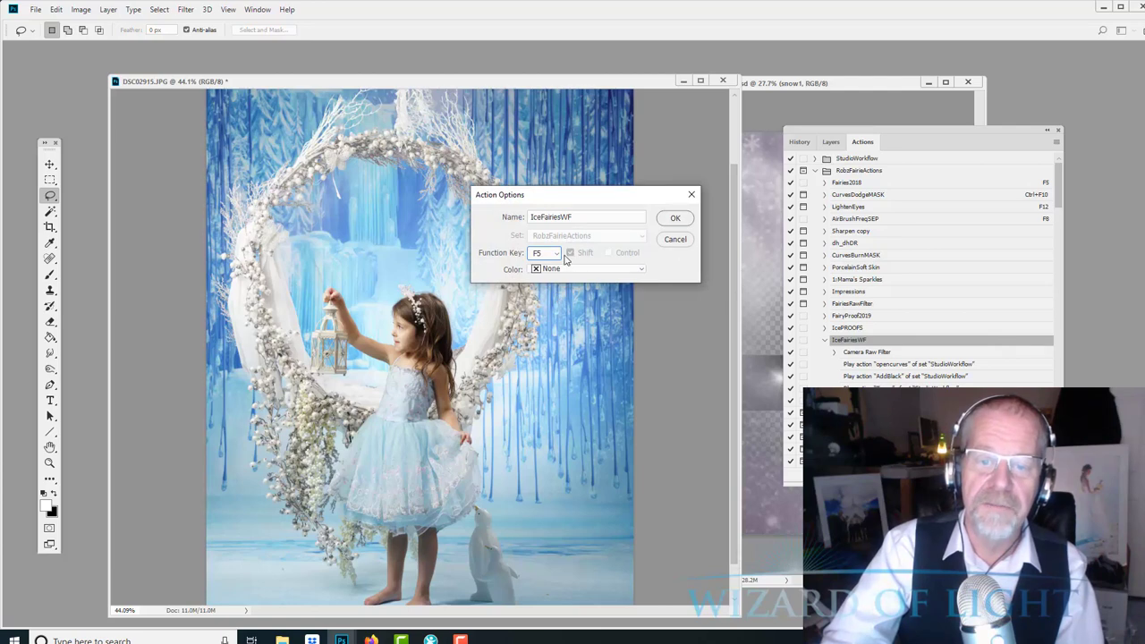
pyautogui.click(674, 220)
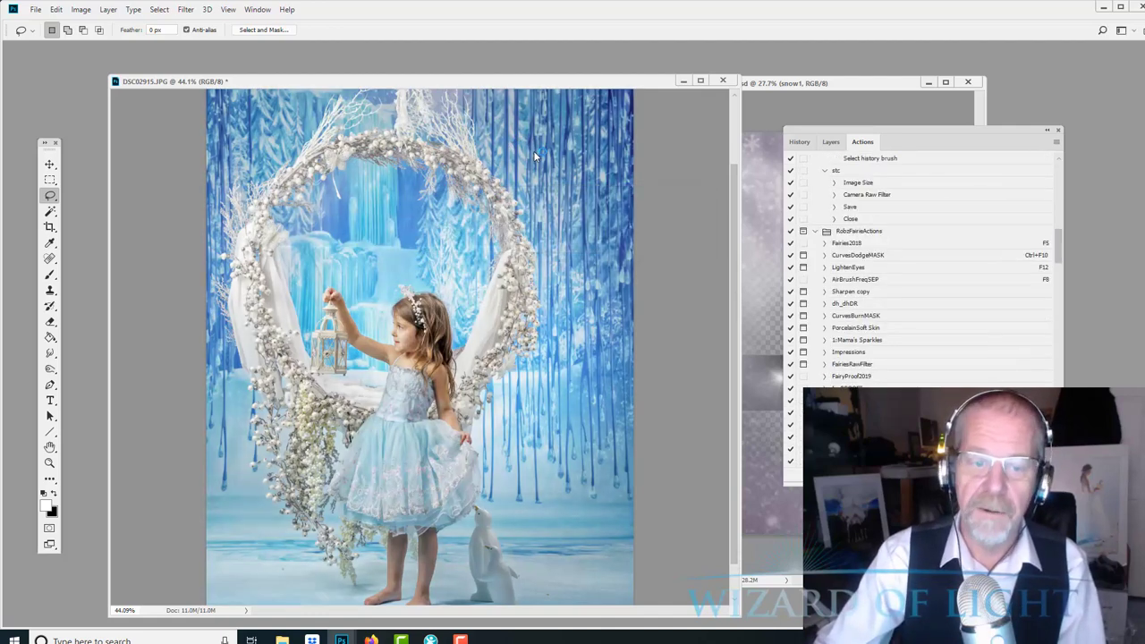
# - Show the History panel and revert DSC02915.JPG to the Deselect state
pyautogui.moveTo(494, 84); pyautogui.dragTo(533, 59)
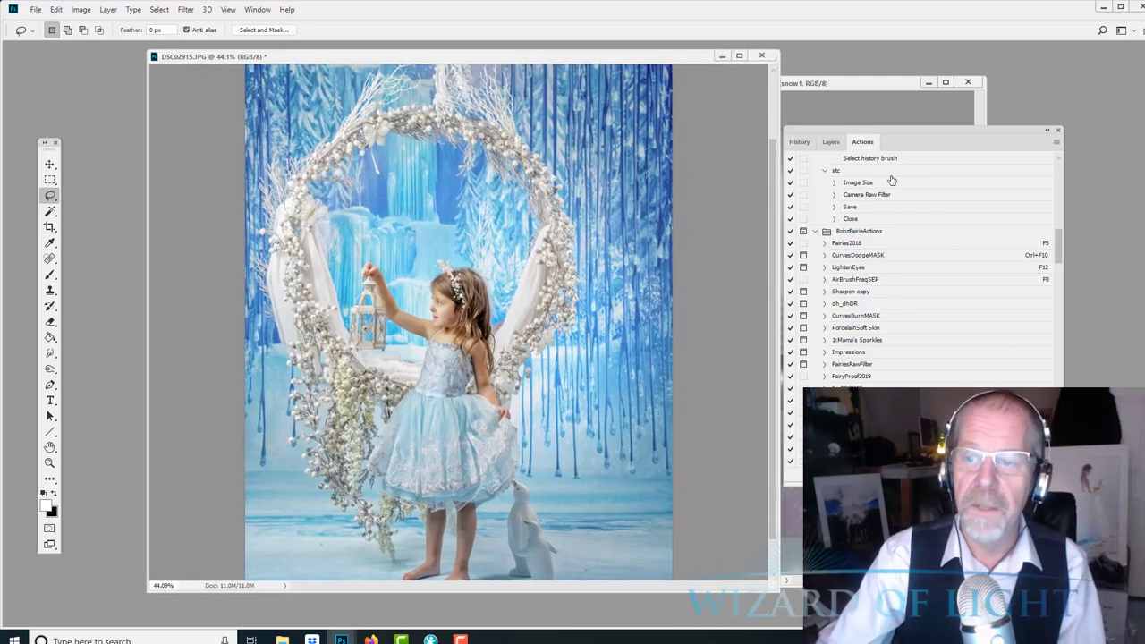
pyautogui.click(803, 141)
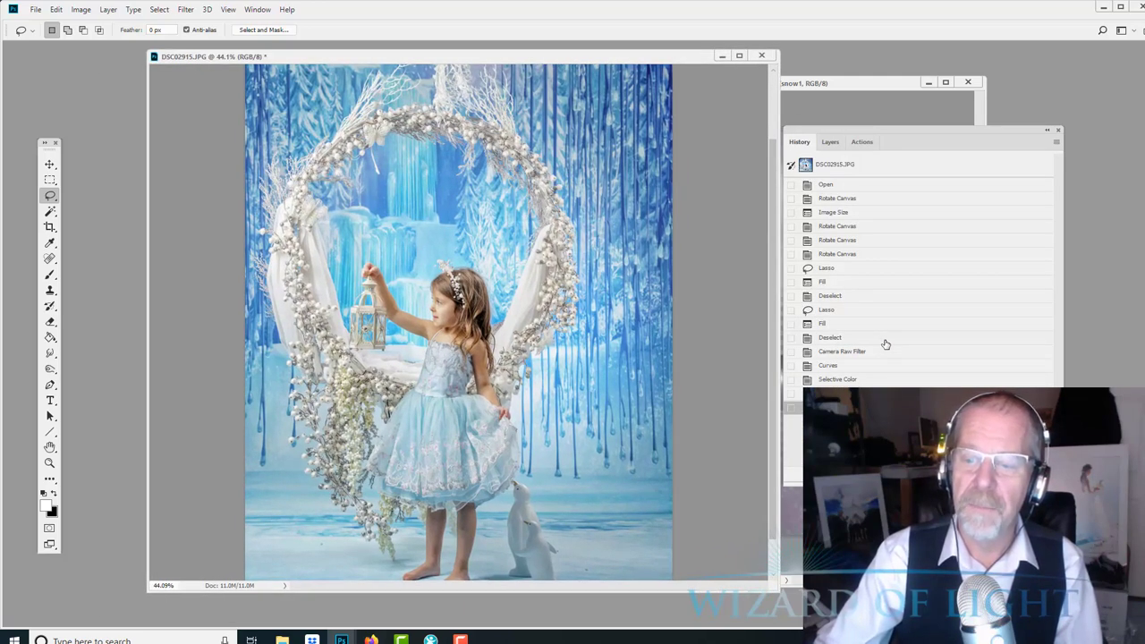
pyautogui.click(832, 337)
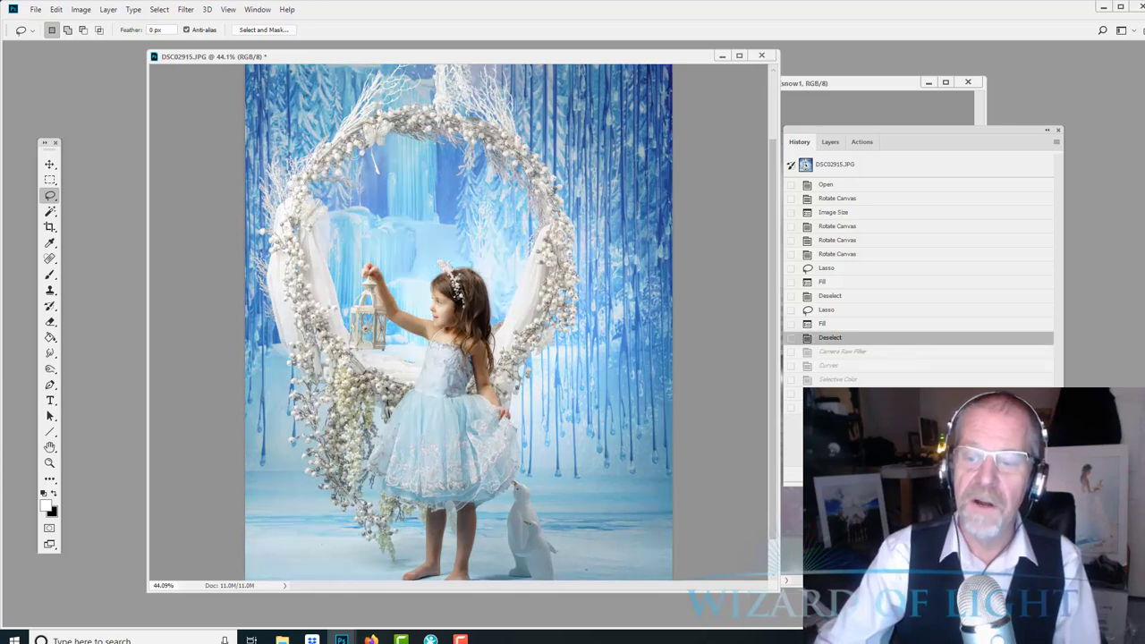
# - Restore the Selective Color state after comparing with Curves, then reapply Topaz Adjust with Ctrl+F
pyautogui.click(838, 380)
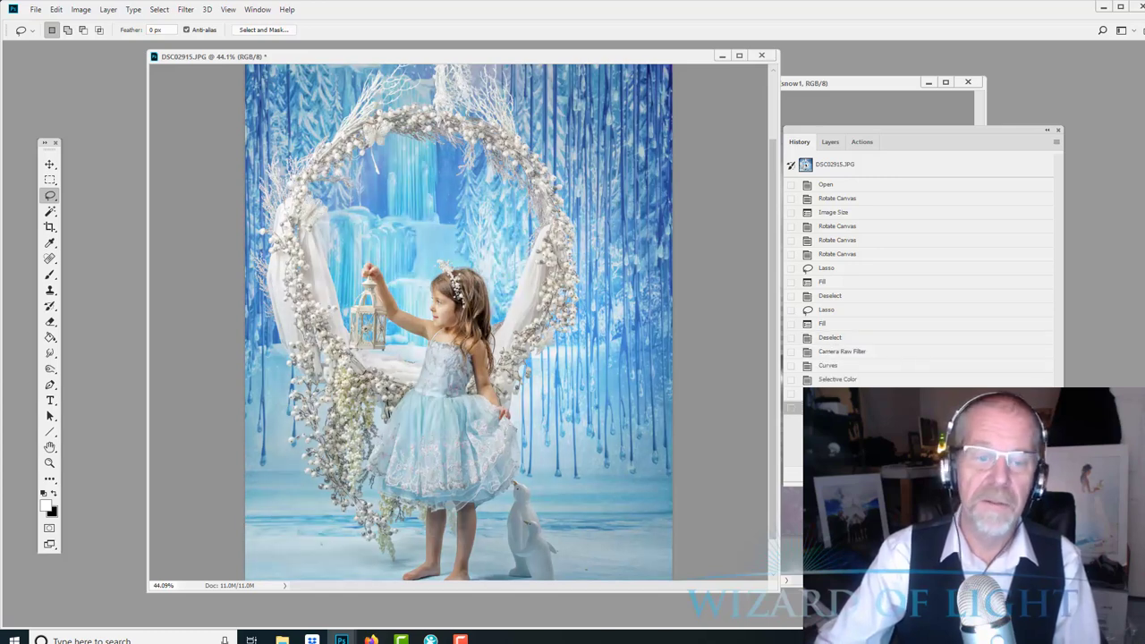
pyautogui.click(849, 368)
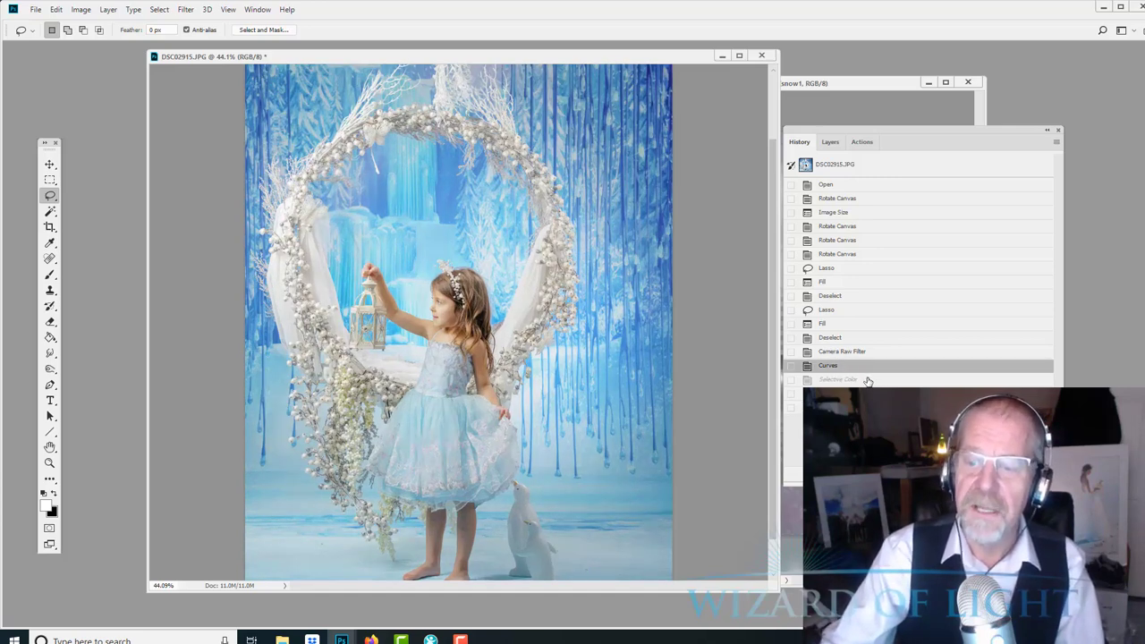
pyautogui.click(867, 380)
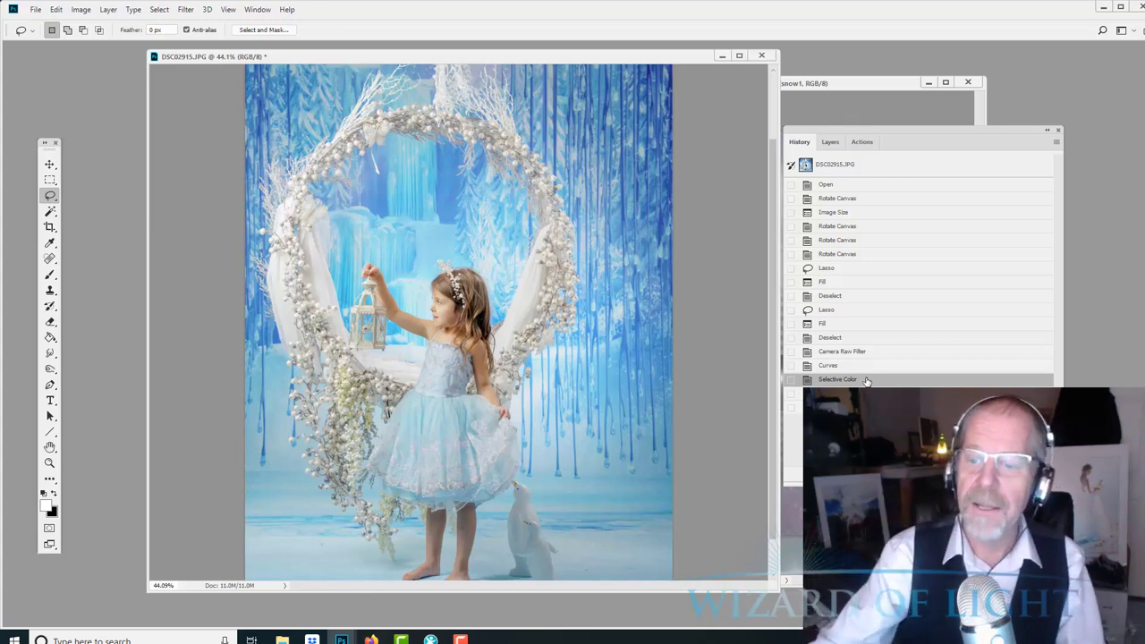
pyautogui.hotkey('ctrl', 'f')
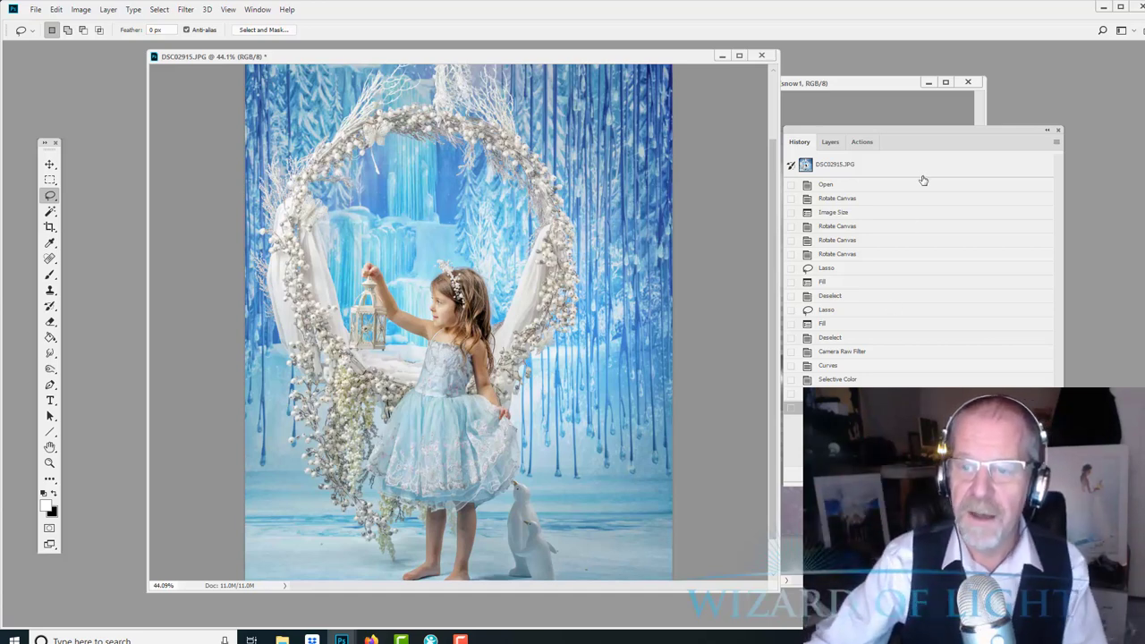
# - Paint the Topaz Adjust 5 state back onto the icicles right of the swing with the History Brush
pyautogui.click(51, 306)
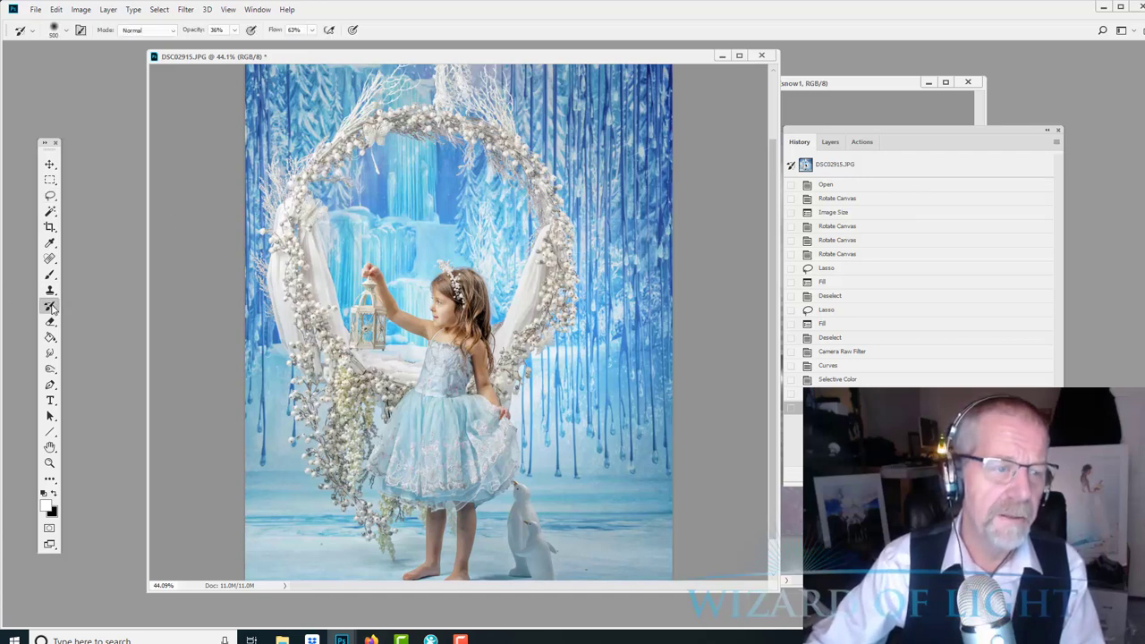
pyautogui.click(791, 395)
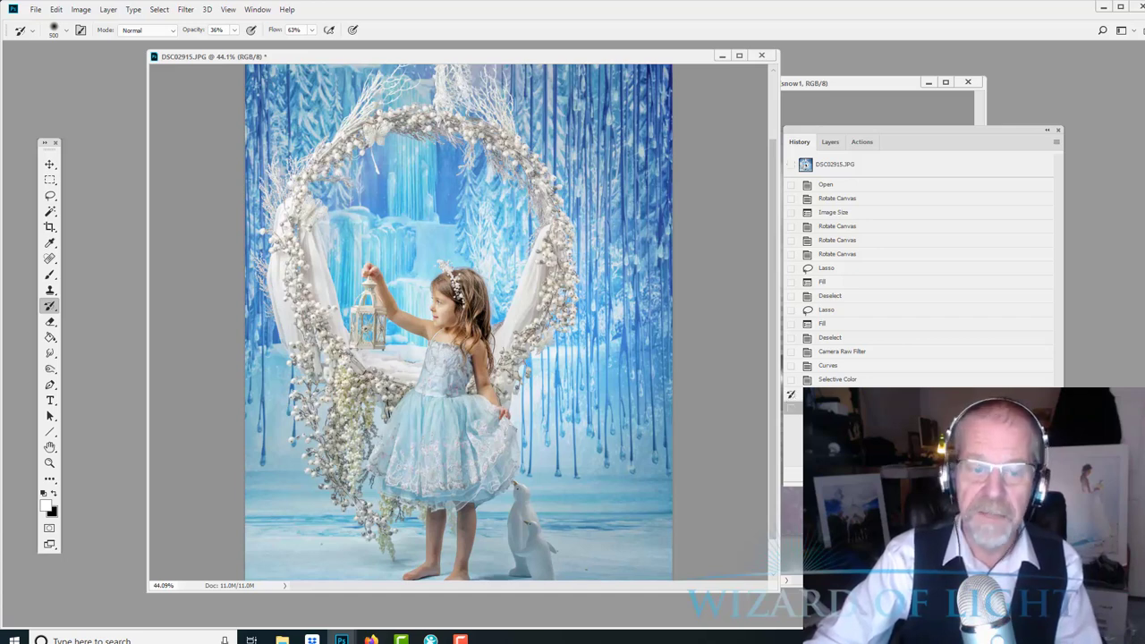
pyautogui.moveTo(550, 166); pyautogui.dragTo(551, 381)
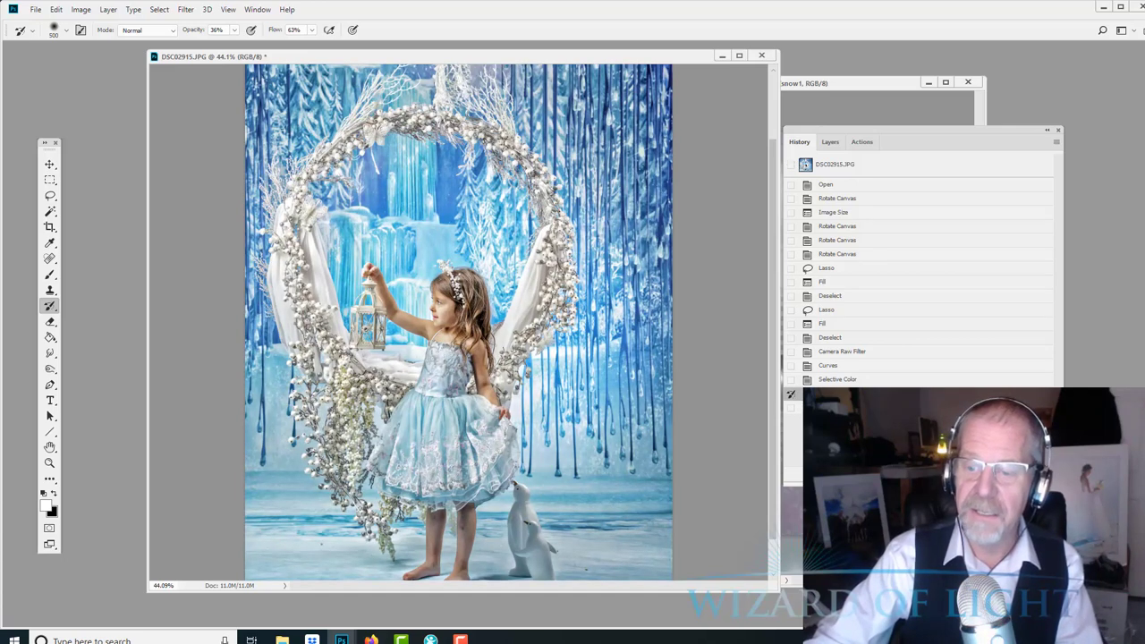
pyautogui.moveTo(599, 241); pyautogui.dragTo(598, 435)
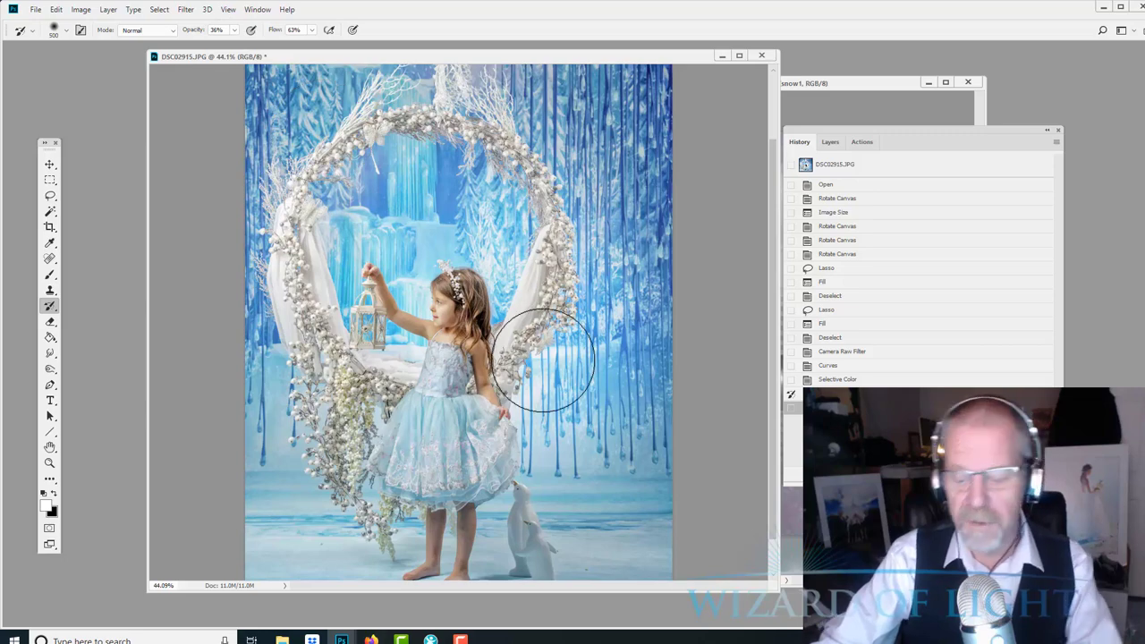
# - Zoom in and paint sharpness back into the girl's hair, dress and lantern with a 125-pixel brush
pyautogui.press('[')
pyautogui.press('[')
pyautogui.press('[')
pyautogui.press('[')
pyautogui.press('[')
pyautogui.press('[')
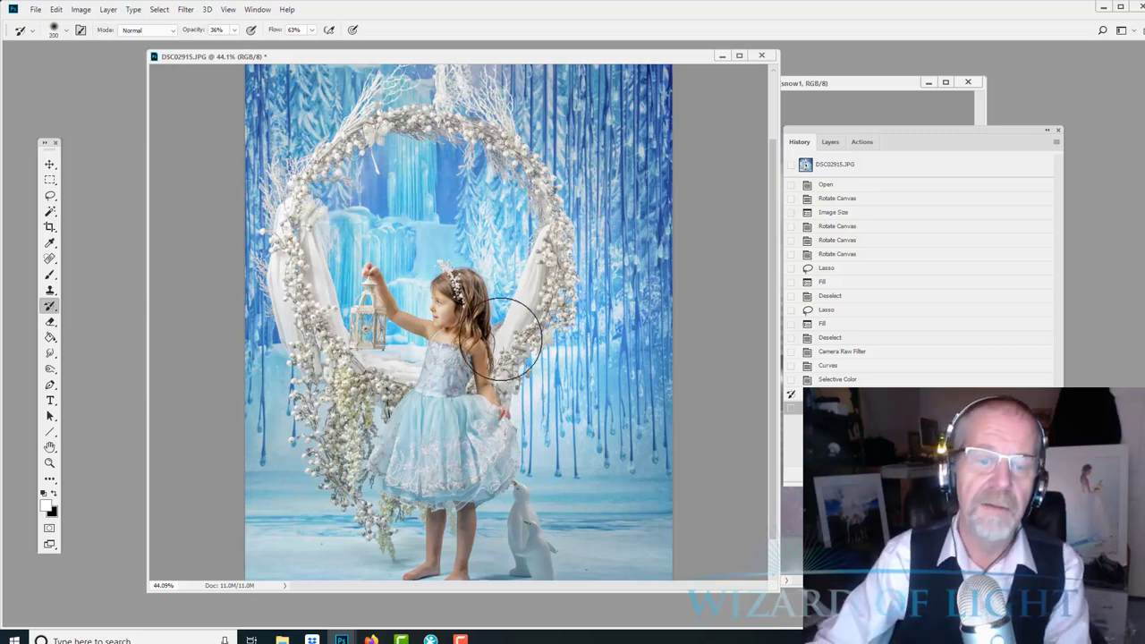
pyautogui.scroll(2, 511, 320)
pyautogui.scroll(3, 483, 284)
pyautogui.press('[')
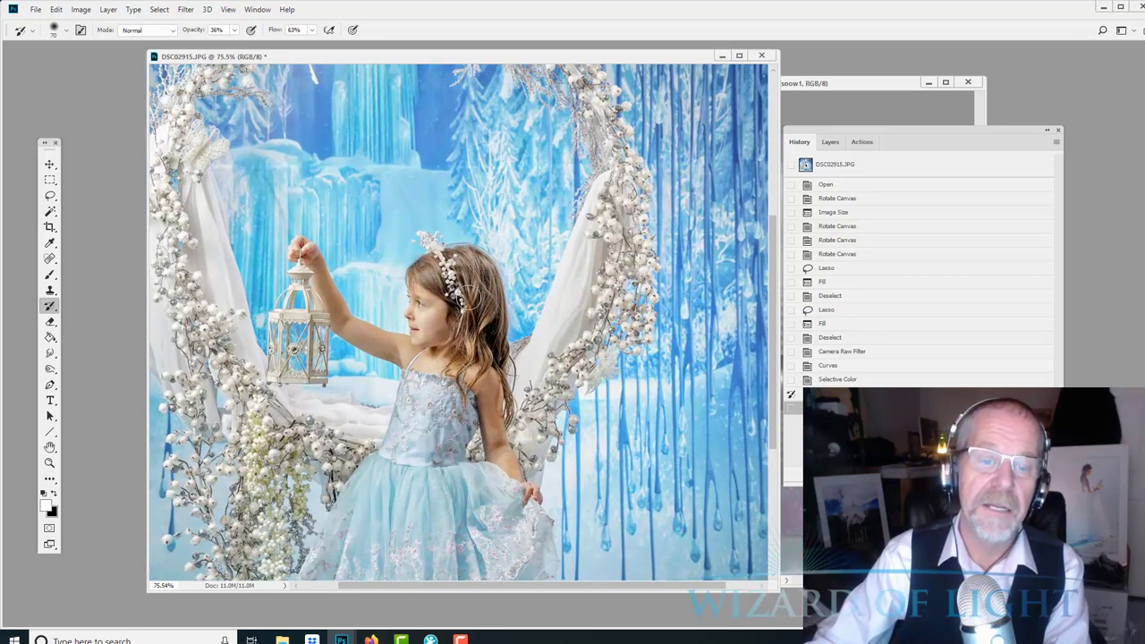
pyautogui.click(447, 280)
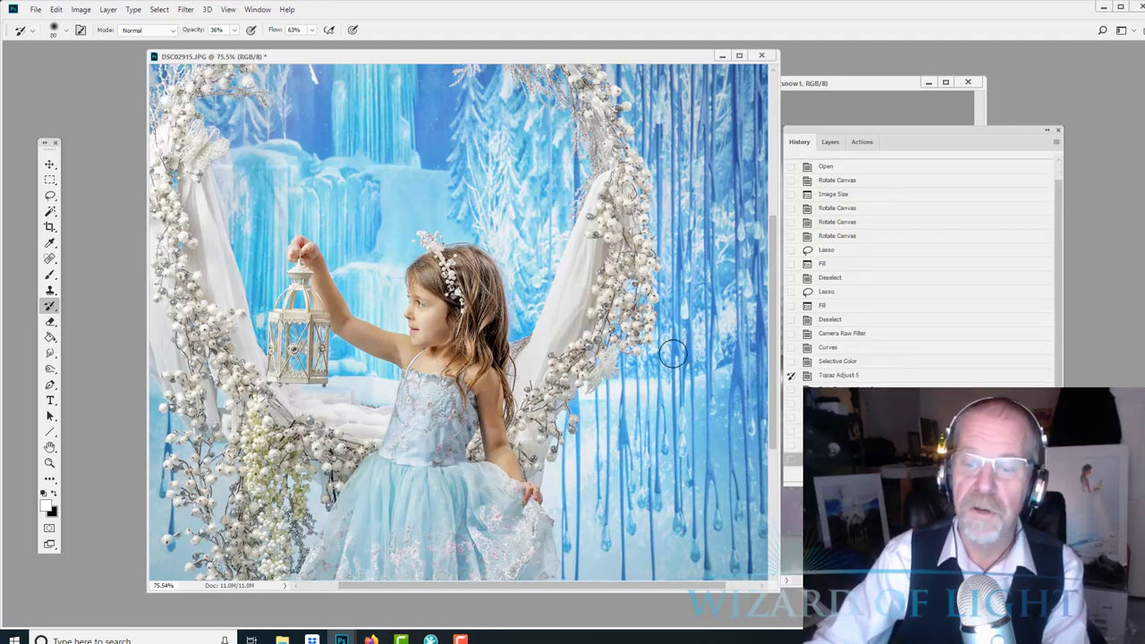
pyautogui.press(']')
pyautogui.press(']')
pyautogui.press(']')
pyautogui.press(']')
pyautogui.click(479, 283)
pyautogui.click(483, 310)
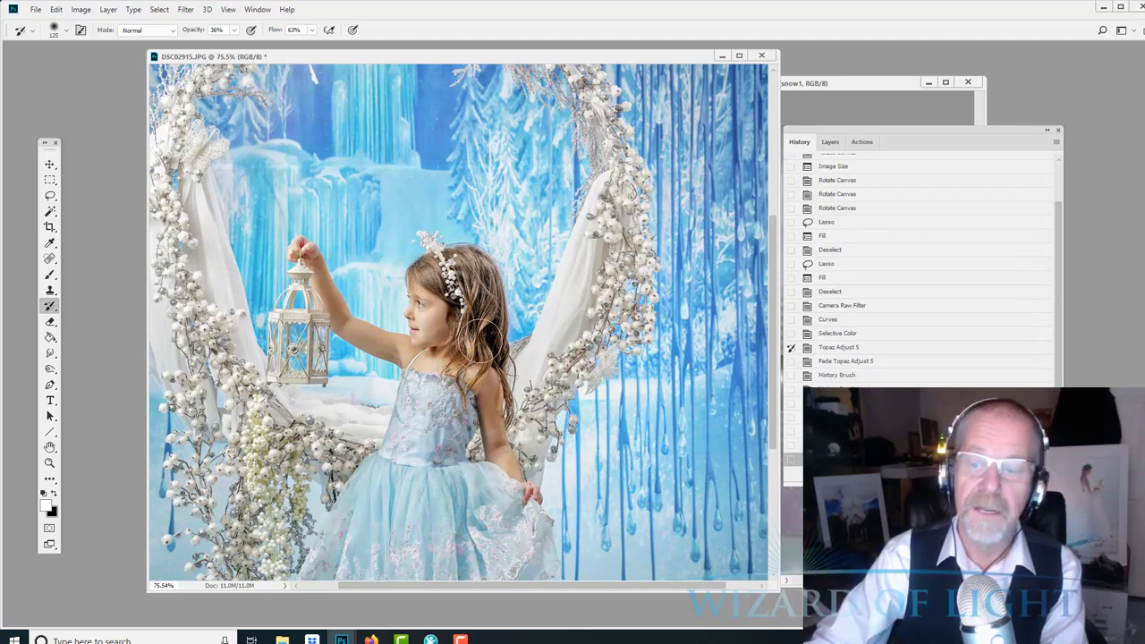
pyautogui.click(488, 339)
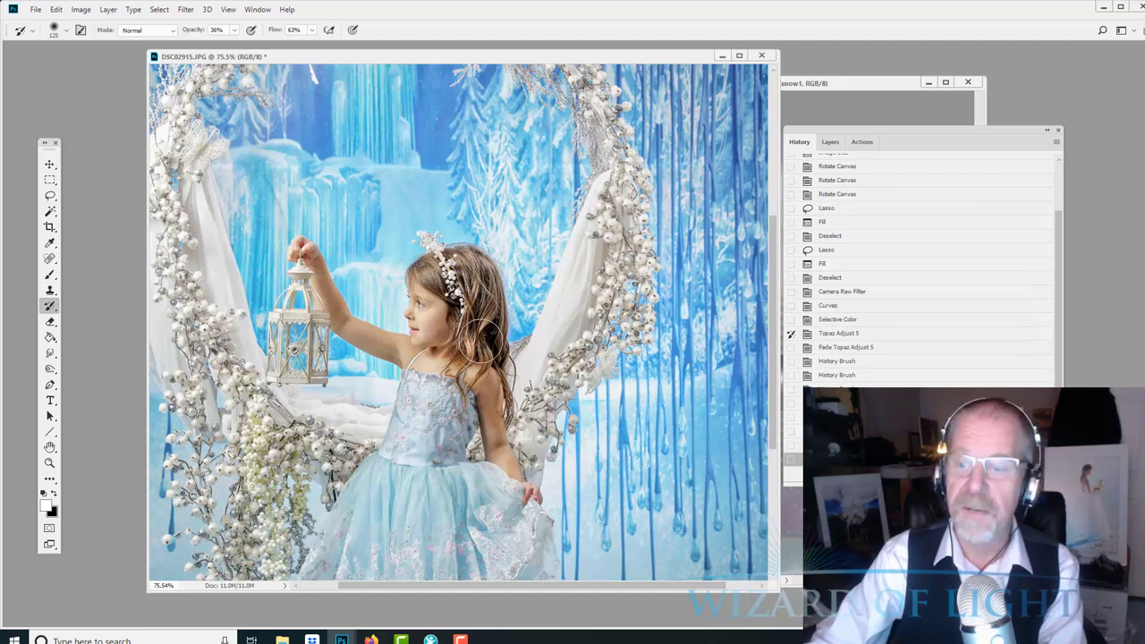
pyautogui.click(436, 425)
pyautogui.click(302, 245)
pyautogui.click(315, 358)
pyautogui.click(416, 309)
# - Paint sharpness back across the girl's skirt with a 150-pixel brush
pyautogui.scroll(-3, 466, 416)
pyautogui.press(']')
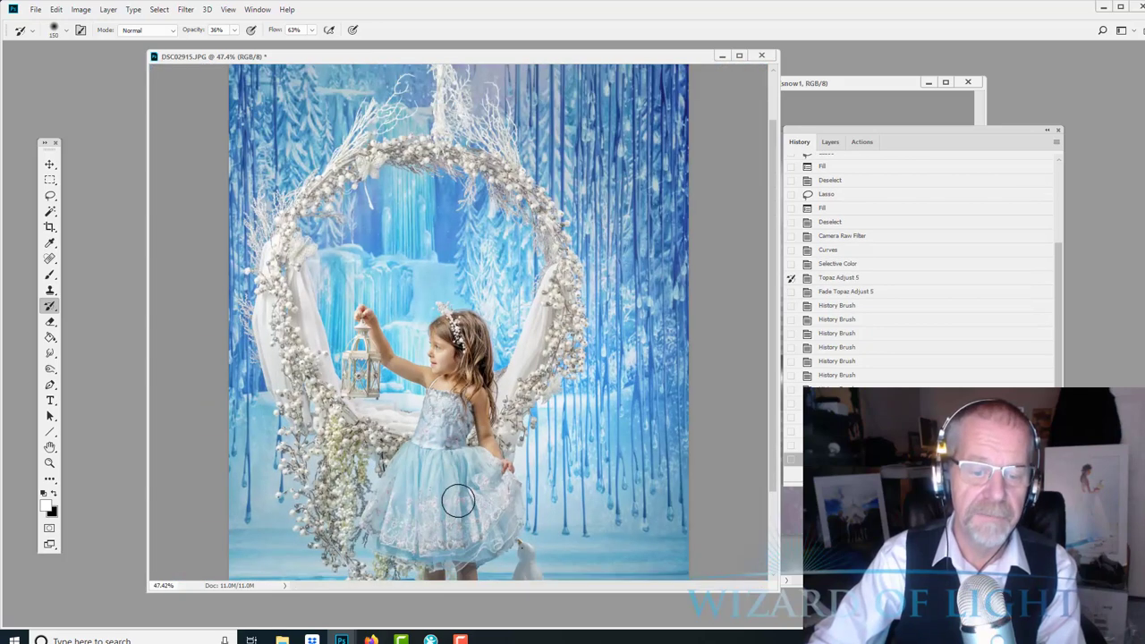
pyautogui.moveTo(459, 503)
pyautogui.mouseDown()
pyautogui.moveTo(420, 509)
pyautogui.moveTo(472, 504)
pyautogui.moveTo(449, 409)
pyautogui.moveTo(457, 466)
pyautogui.moveTo(494, 461)
pyautogui.mouseUp()
pyautogui.scroll(-2, 494, 460)
pyautogui.scroll(5, 493, 461)
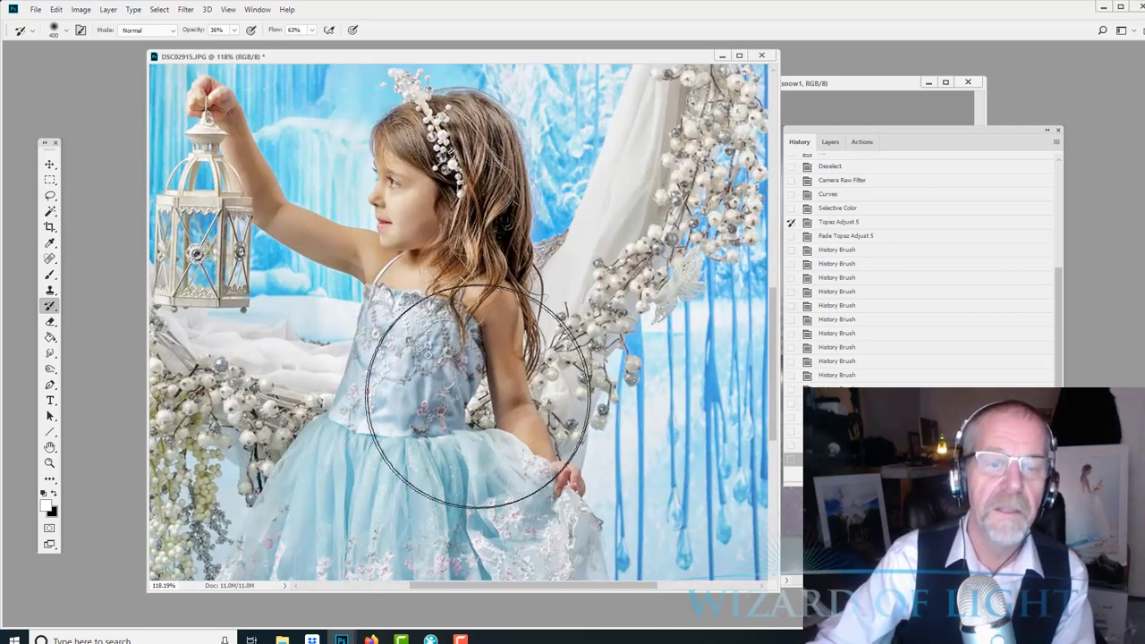
# - Compare the painted result with the unsharpened and faded states, then fit the photo on screen
pyautogui.click(902, 212)
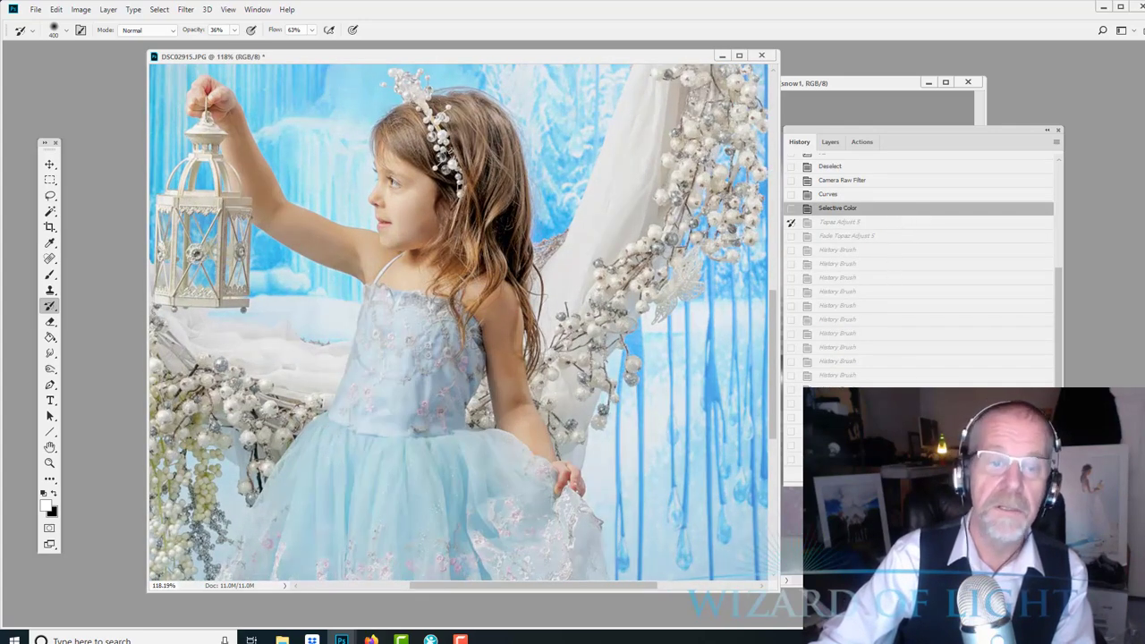
pyautogui.hotkey('ctrl', 'z')
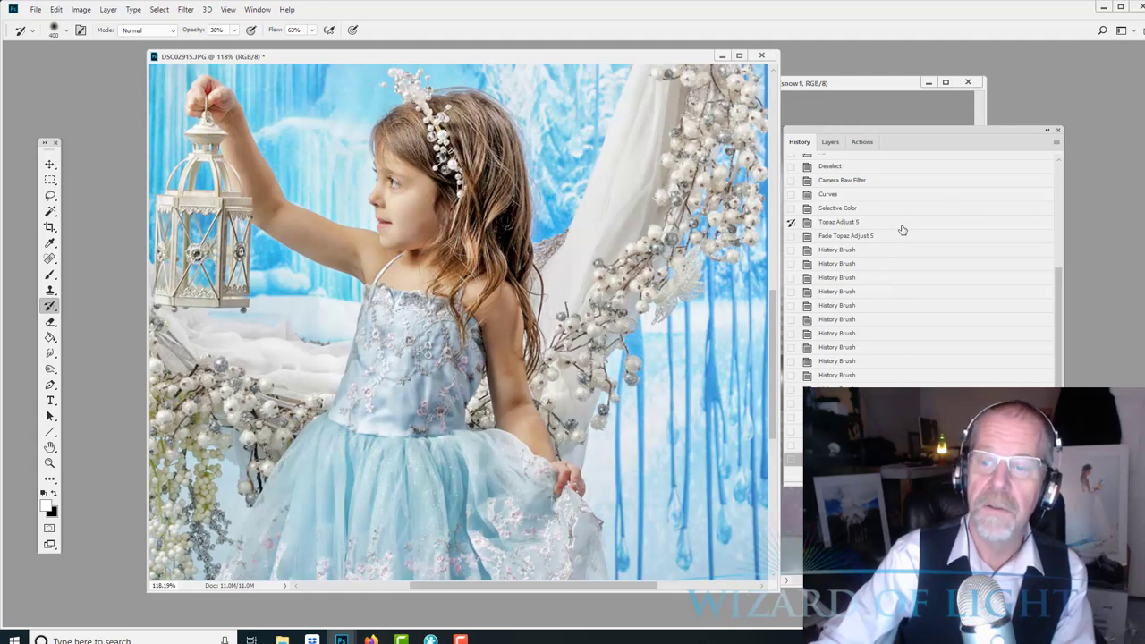
pyautogui.click(904, 238)
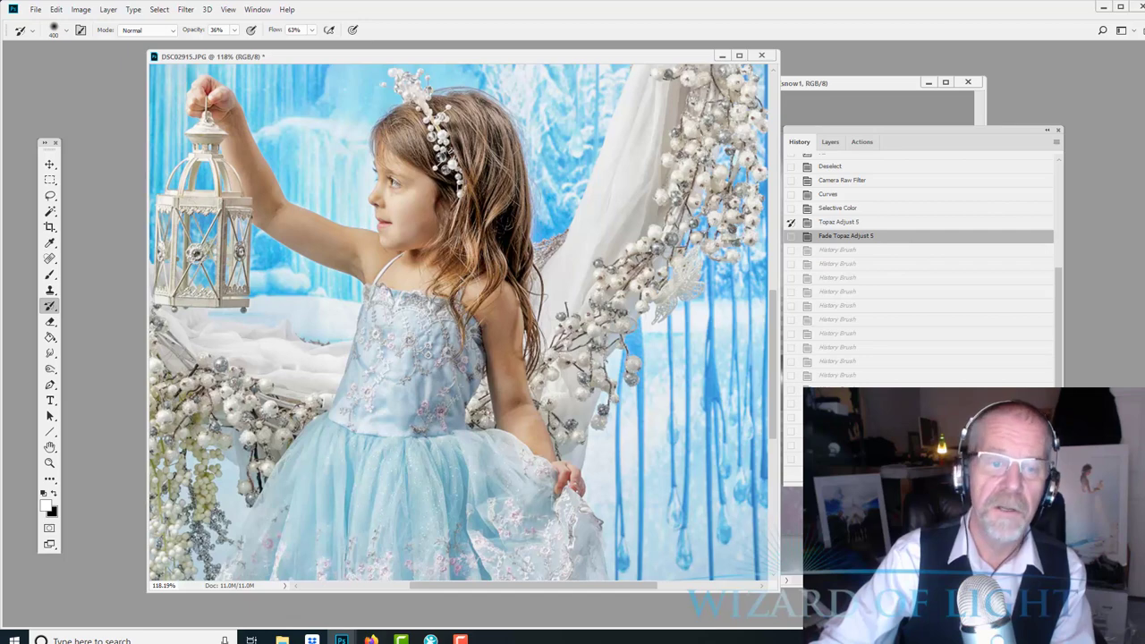
pyautogui.hotkey('ctrl', 'z')
pyautogui.hotkey('ctrl', '0')
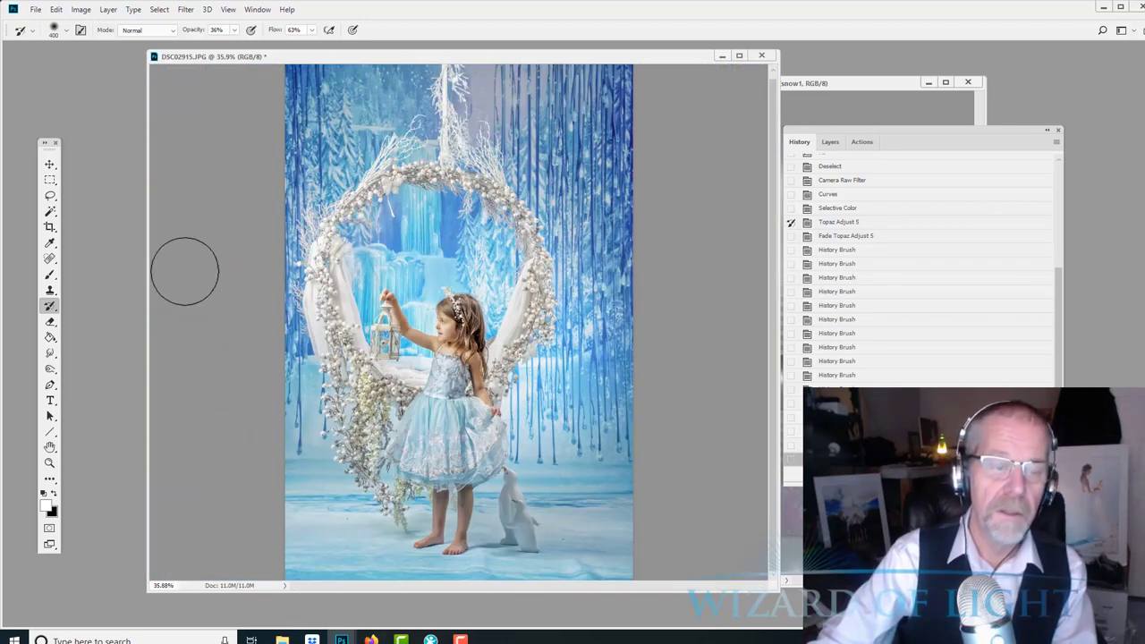
# - Heal a small speck on the snowy ground with a 45-pixel Spot Healing Brush
pyautogui.click(51, 258)
pyautogui.scroll(3, 617, 519)
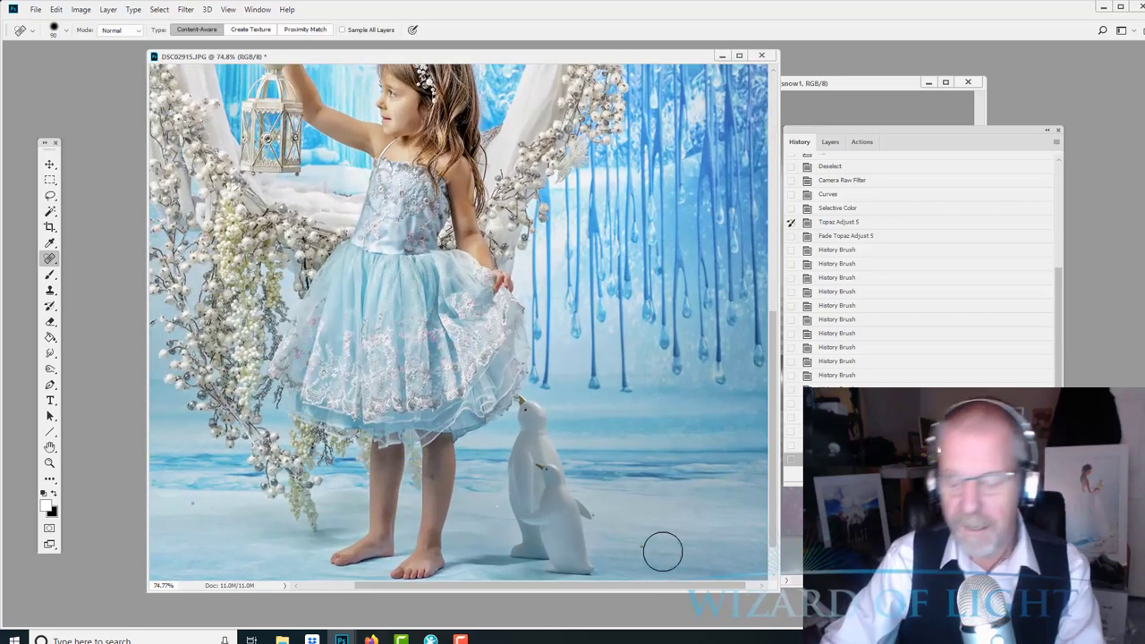
pyautogui.press('[')
pyautogui.press('[')
pyautogui.press('[')
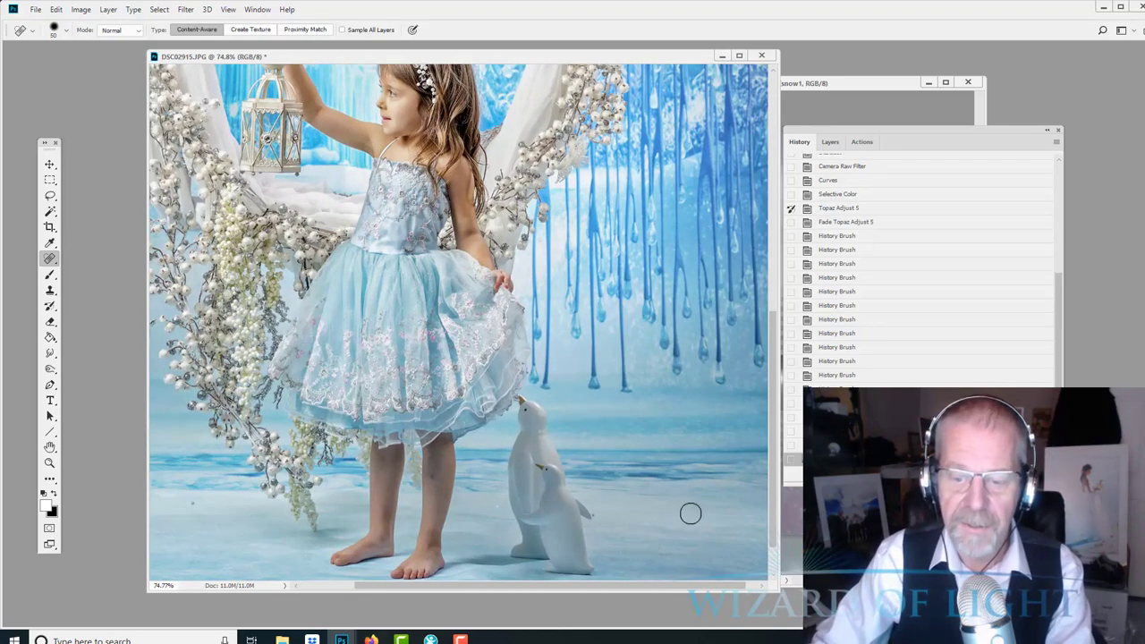
pyautogui.press('[')
pyautogui.scroll(-2, 618, 437)
pyautogui.scroll(1, 320, 510)
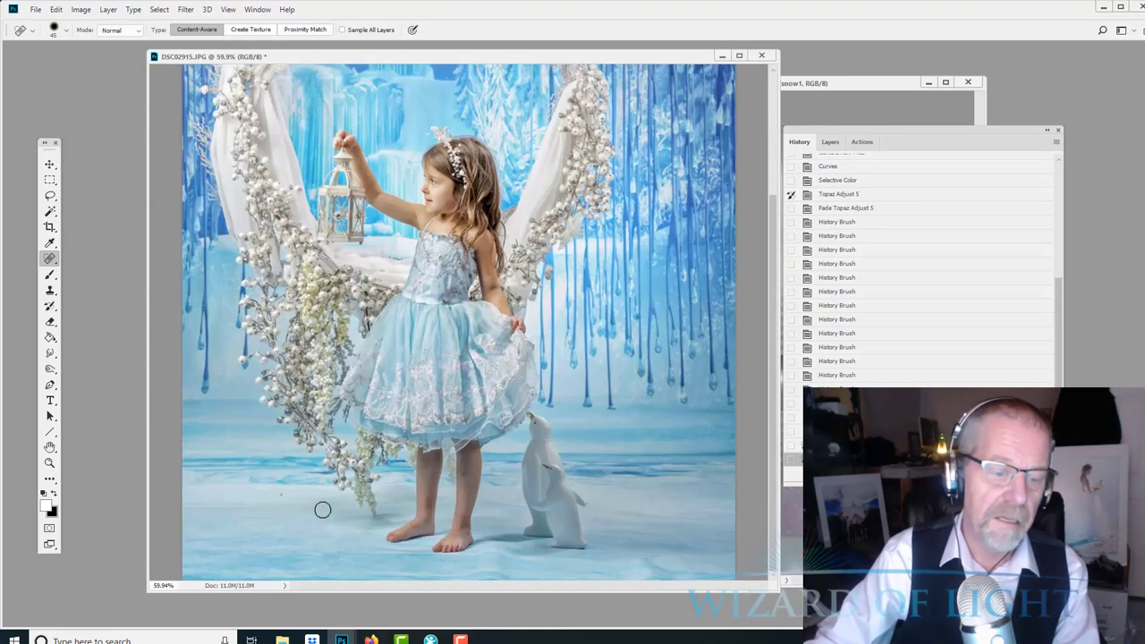
pyautogui.scroll(1, 320, 509)
pyautogui.click(270, 494)
pyautogui.scroll(-3, 271, 491)
# - Switch to the Move tool and place the IceFairiestemplate2020 window beside the swing photo
pyautogui.press('v')
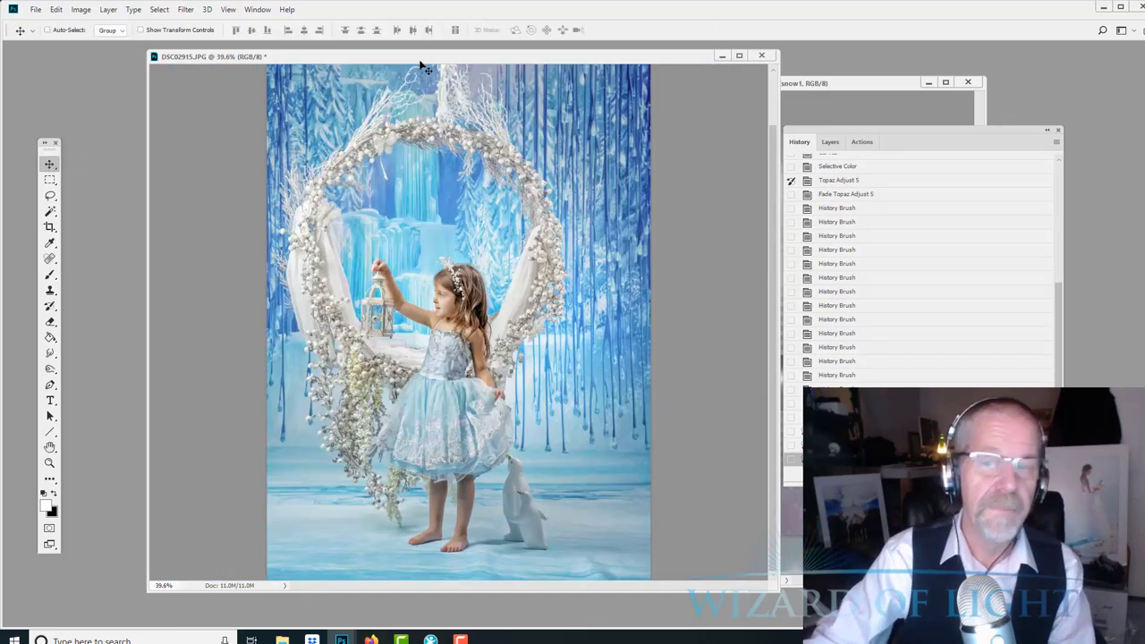
pyautogui.moveTo(807, 77); pyautogui.dragTo(895, 77)
pyautogui.moveTo(892, 129); pyautogui.dragTo(1025, 231)
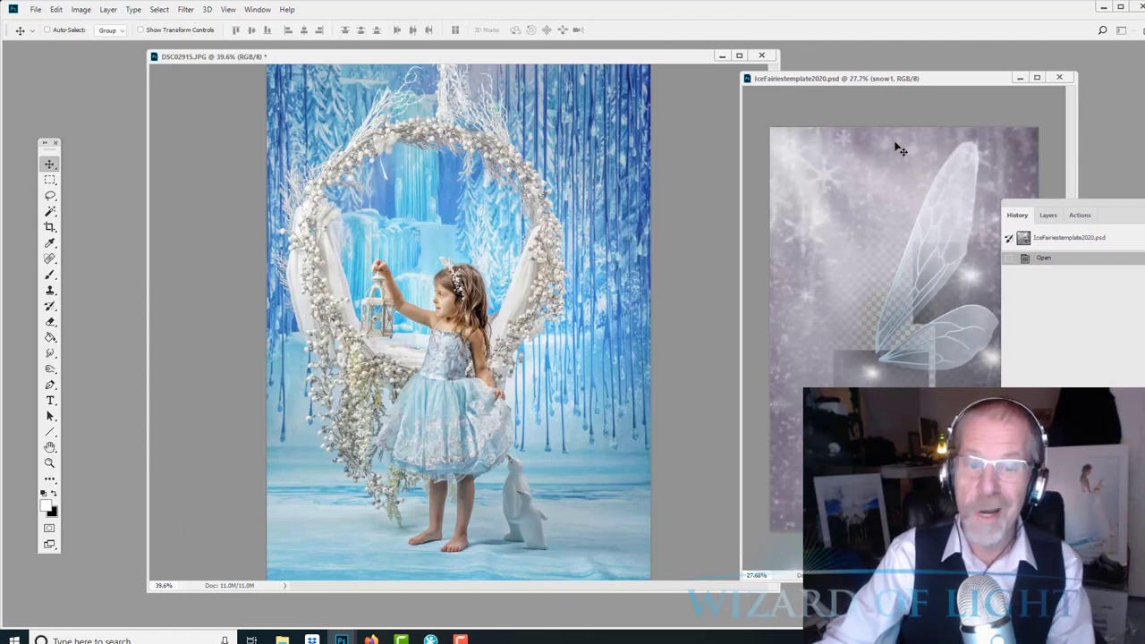
pyautogui.moveTo(950, 81); pyautogui.dragTo(857, 87)
pyautogui.click(1049, 215)
# - Select the template's Light4 through RaysRight layers together
pyautogui.click(1082, 297)
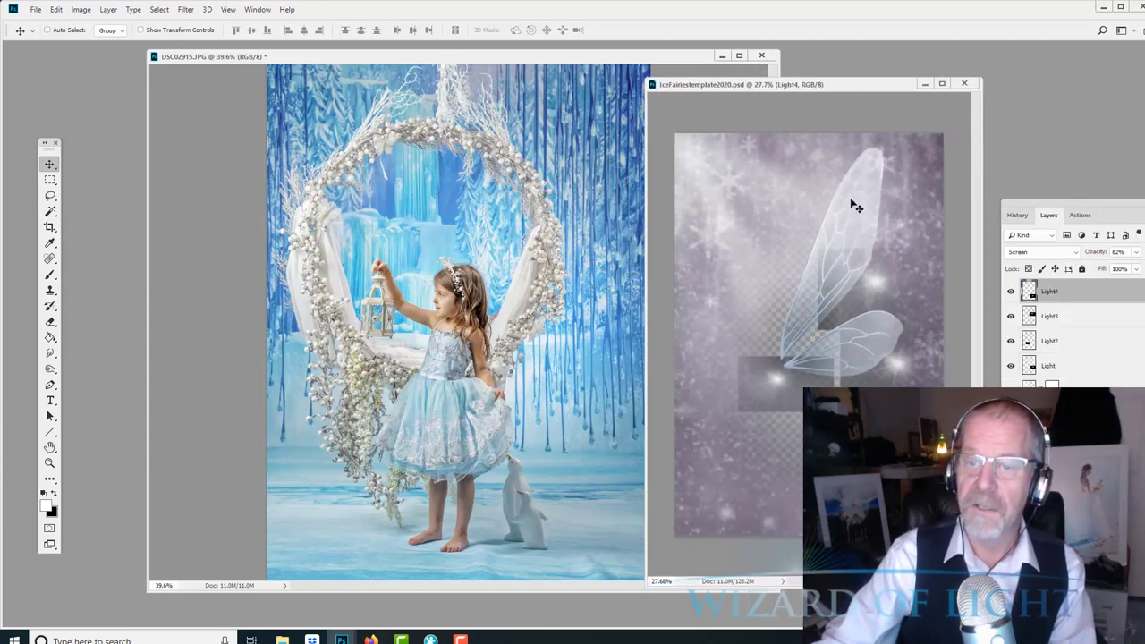
pyautogui.moveTo(781, 87); pyautogui.dragTo(767, 104)
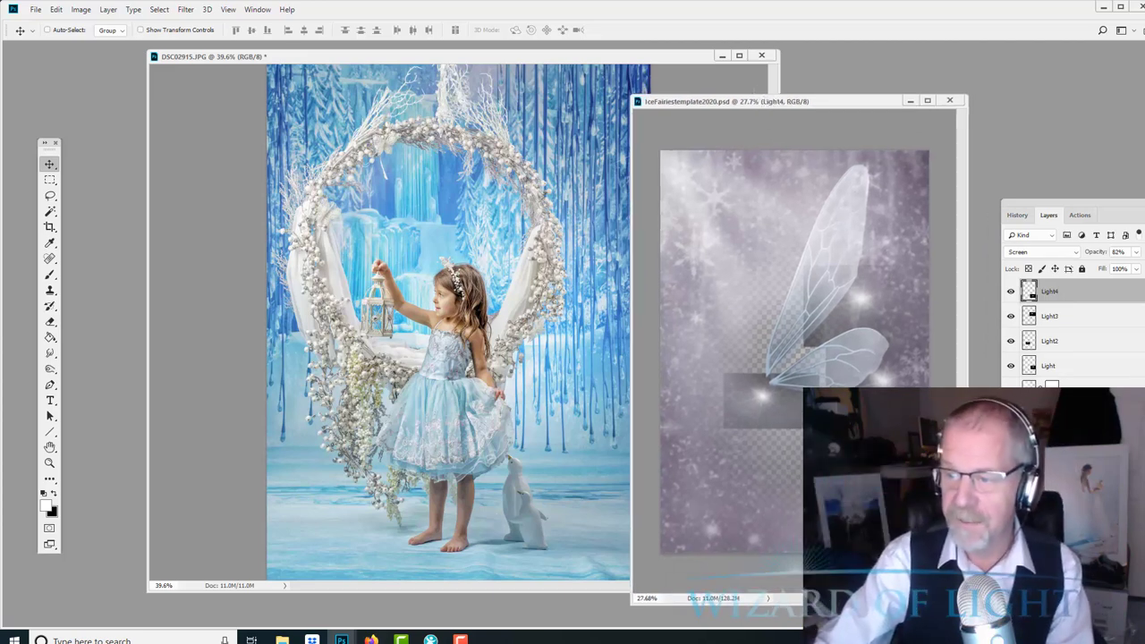
pyautogui.moveTo(1123, 207); pyautogui.dragTo(1026, 198)
pyautogui.hotkey('ctrl', 'alt', 'a')
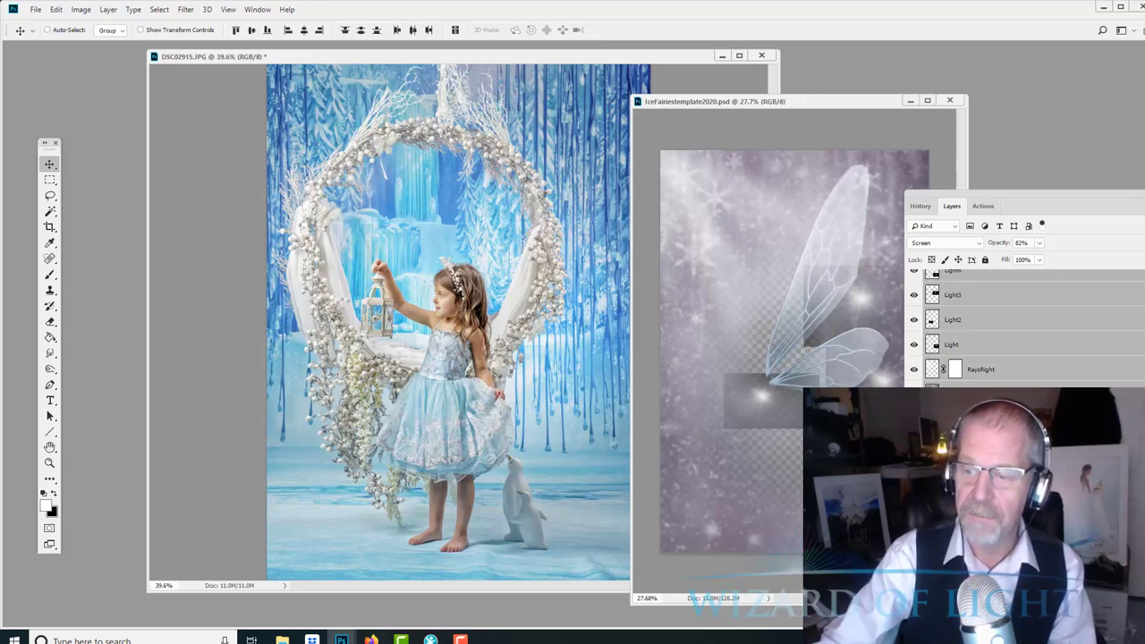
pyautogui.scroll(1, 1024, 322)
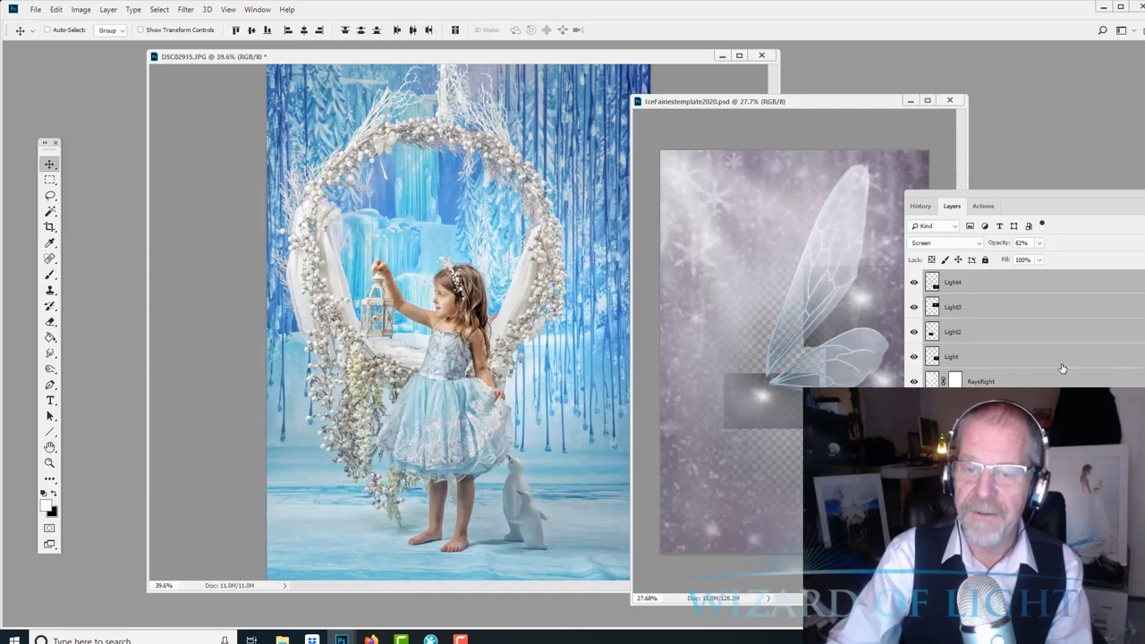
# - In Firefox, load westmountphotography.com/ice/ by appending 'ice' to the studio address
pyautogui.click(373, 638)
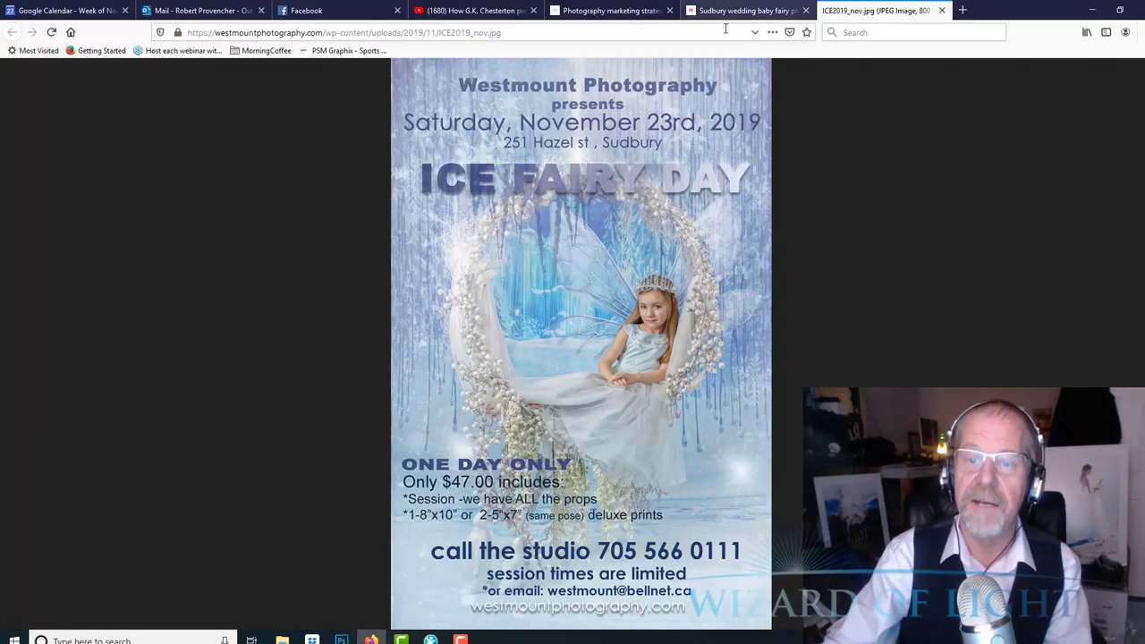
pyautogui.click(752, 8)
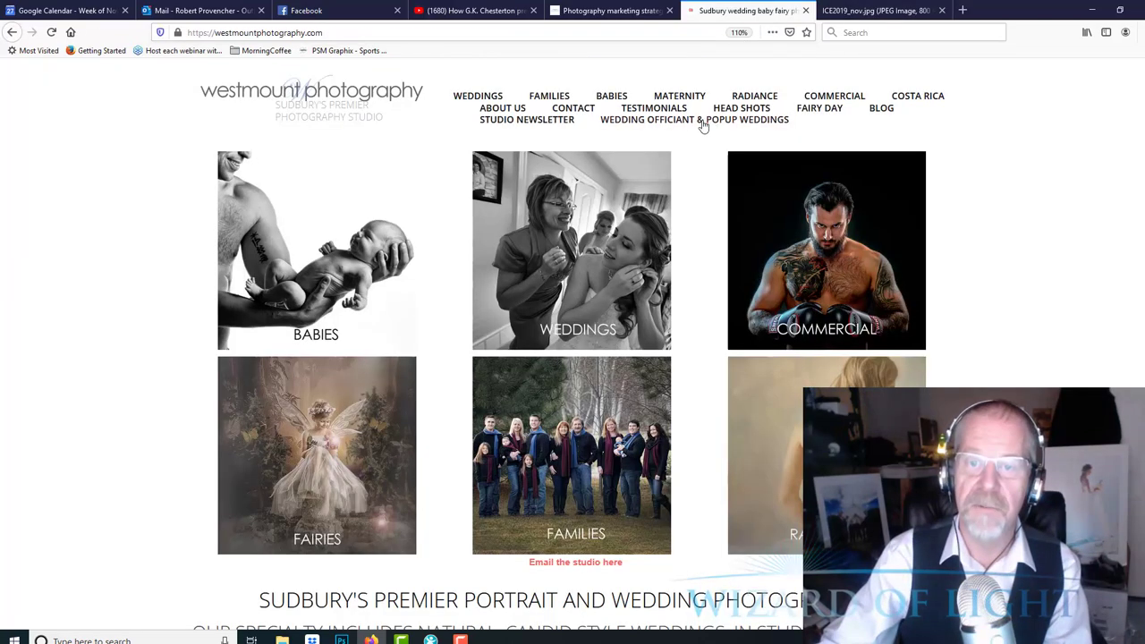
pyautogui.click(432, 32)
pyautogui.click(435, 32)
pyautogui.press('Down')
pyautogui.write('ice')
pyautogui.press('Return')
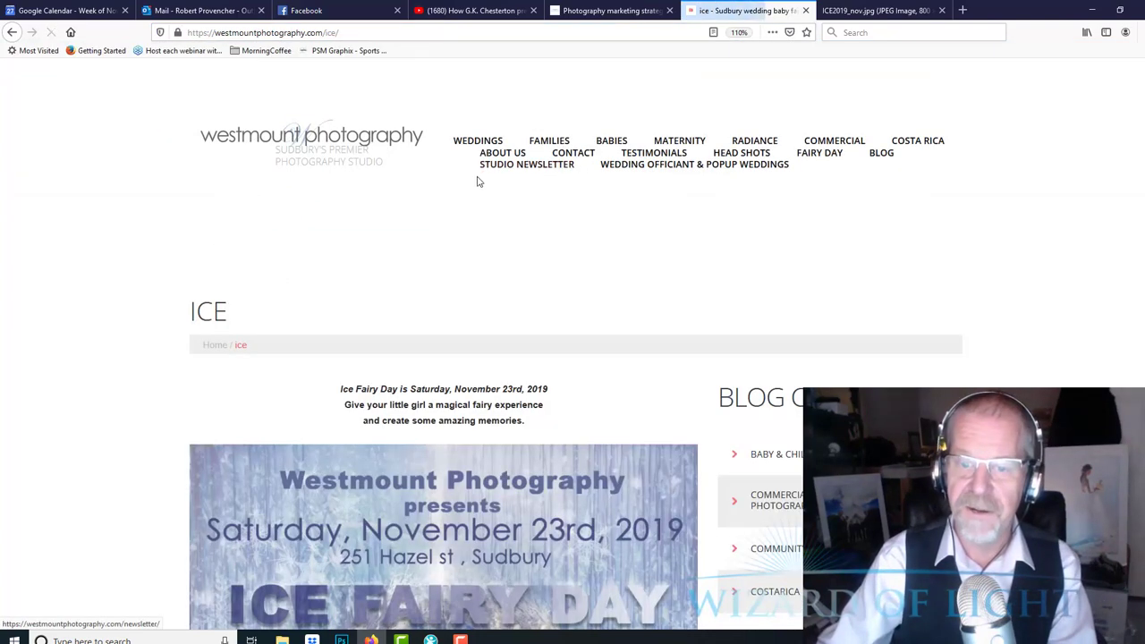
# - Scroll through the sample ice-fairy swing portraits on the ice page
pyautogui.scroll(-5, 457, 389)
pyautogui.scroll(-15, 458, 385)
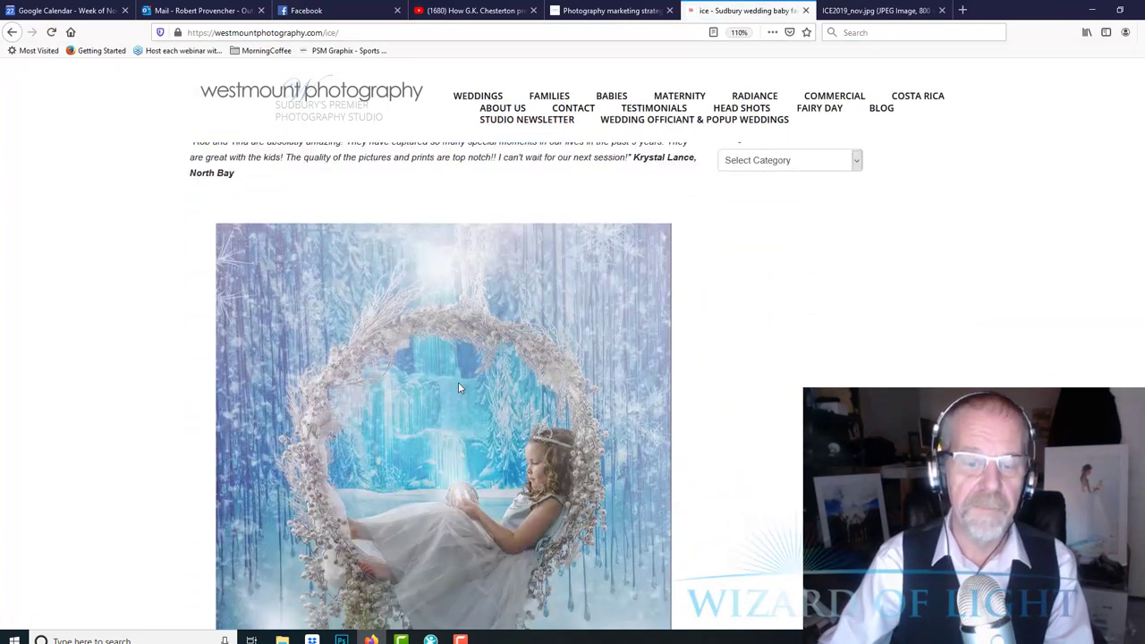
pyautogui.scroll(-5, 461, 387)
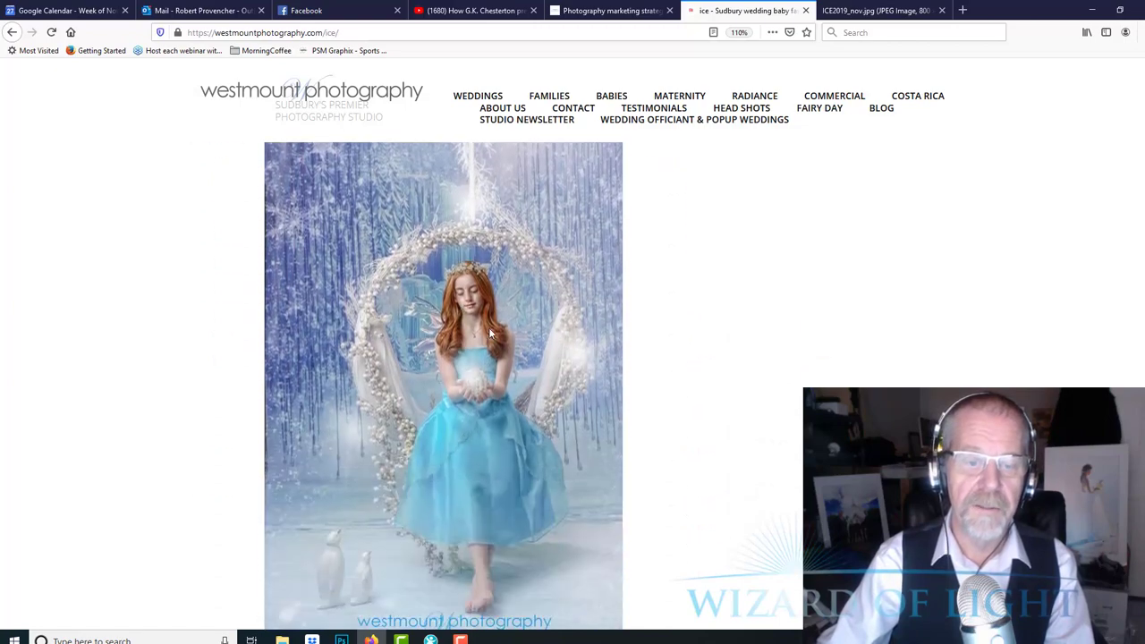
pyautogui.scroll(-15, 481, 322)
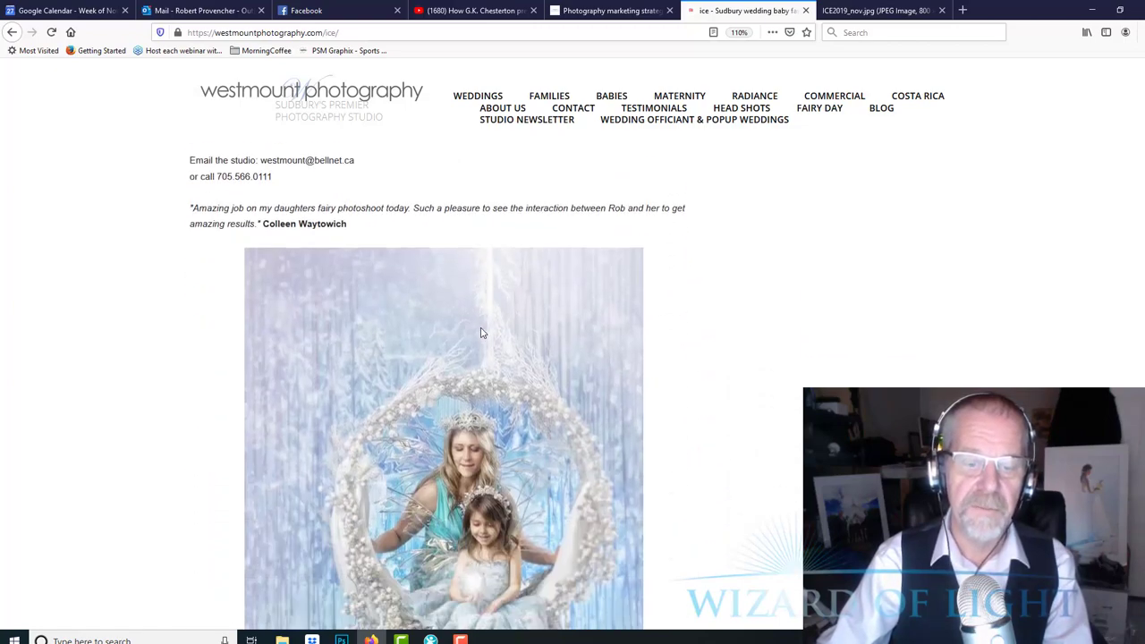
pyautogui.scroll(-3, 480, 332)
pyautogui.scroll(-15, 481, 331)
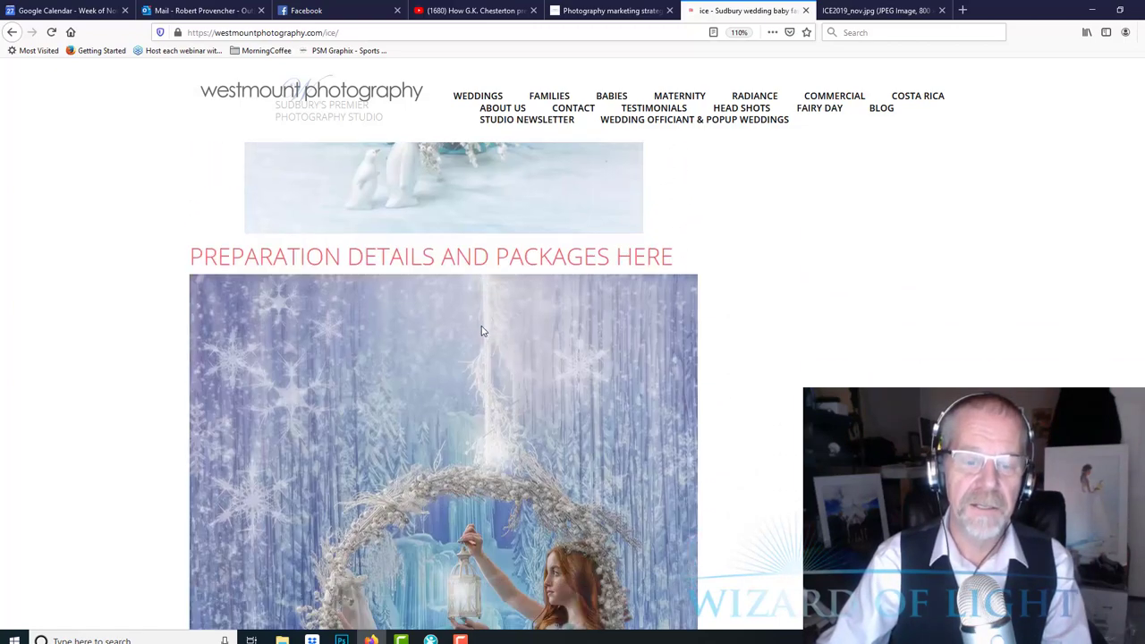
pyautogui.scroll(5, 482, 331)
pyautogui.scroll(-10, 489, 388)
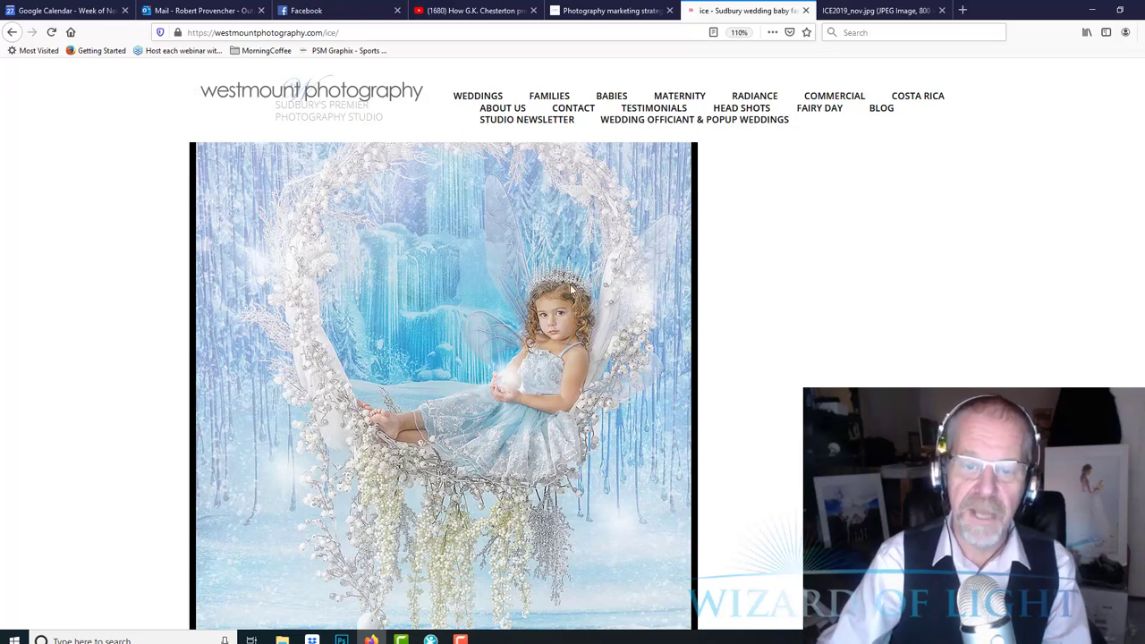
pyautogui.scroll(-8, 548, 328)
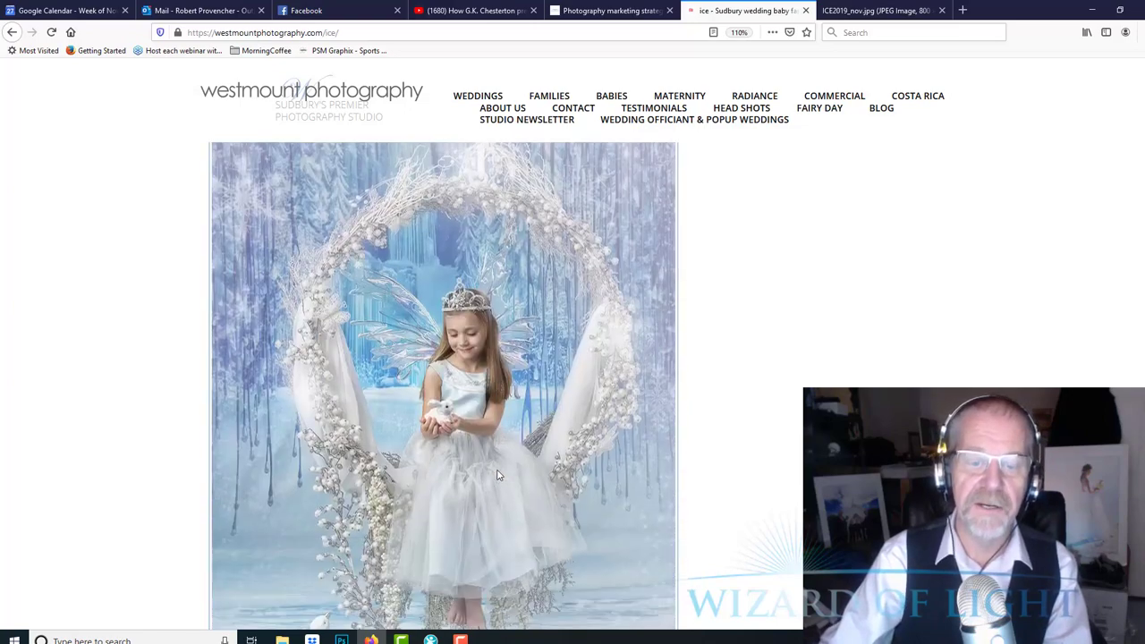
pyautogui.scroll(3, 501, 304)
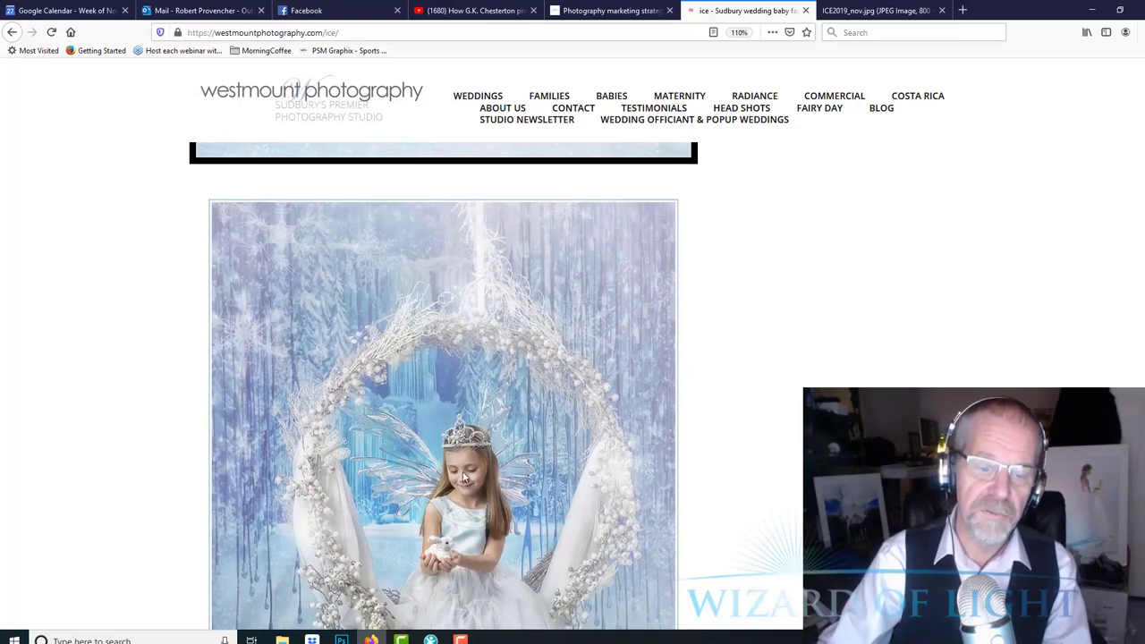
pyautogui.scroll(-2, 483, 438)
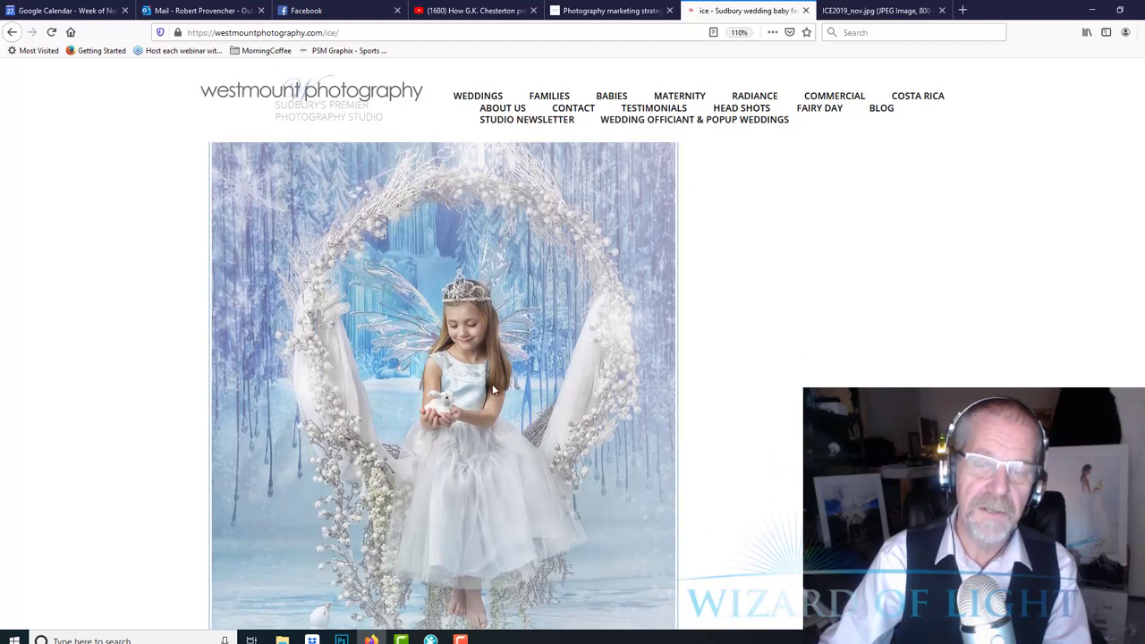
# - Flip between the Ice Fairy Day poster, marketing strategies page and ice page tabs
pyautogui.click(837, 9)
pyautogui.click(742, 10)
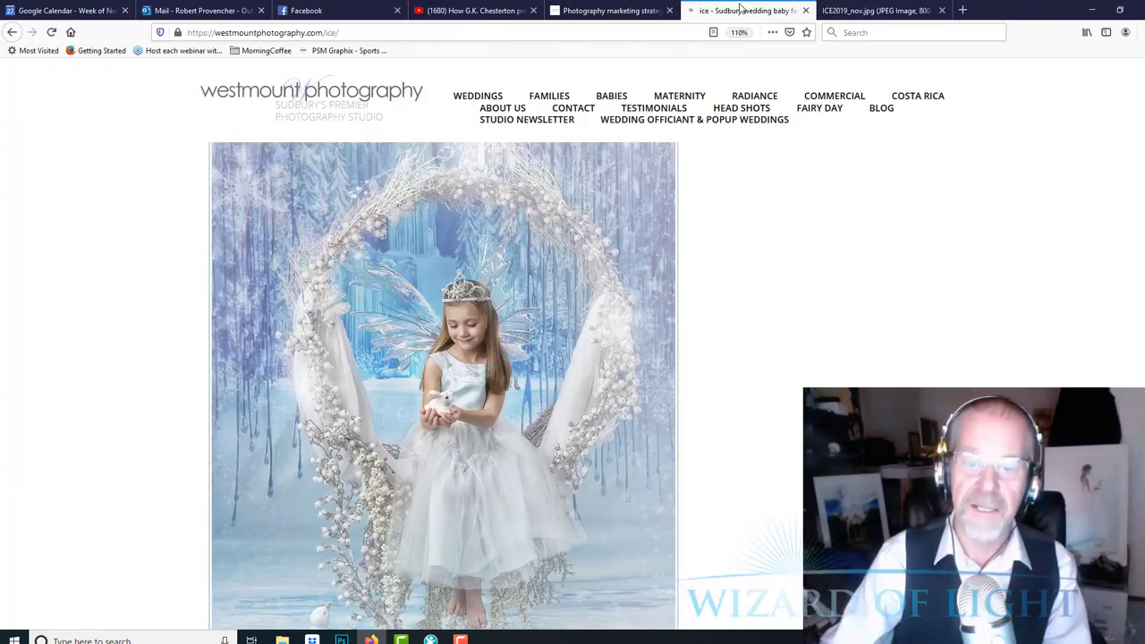
pyautogui.click(873, 11)
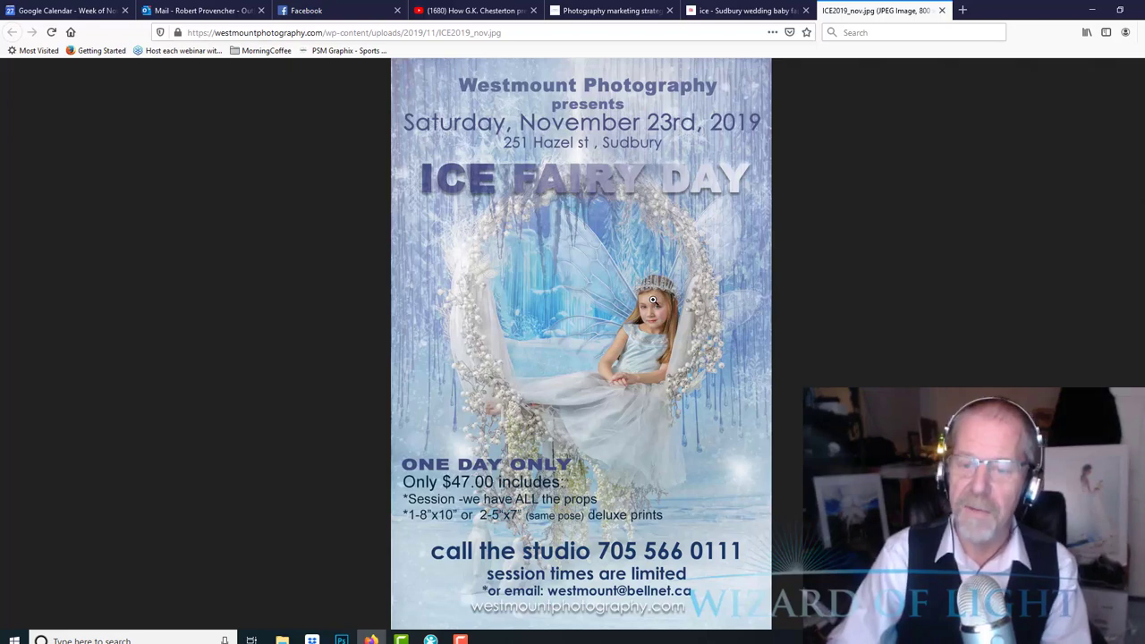
pyautogui.click(616, 11)
pyautogui.click(736, 10)
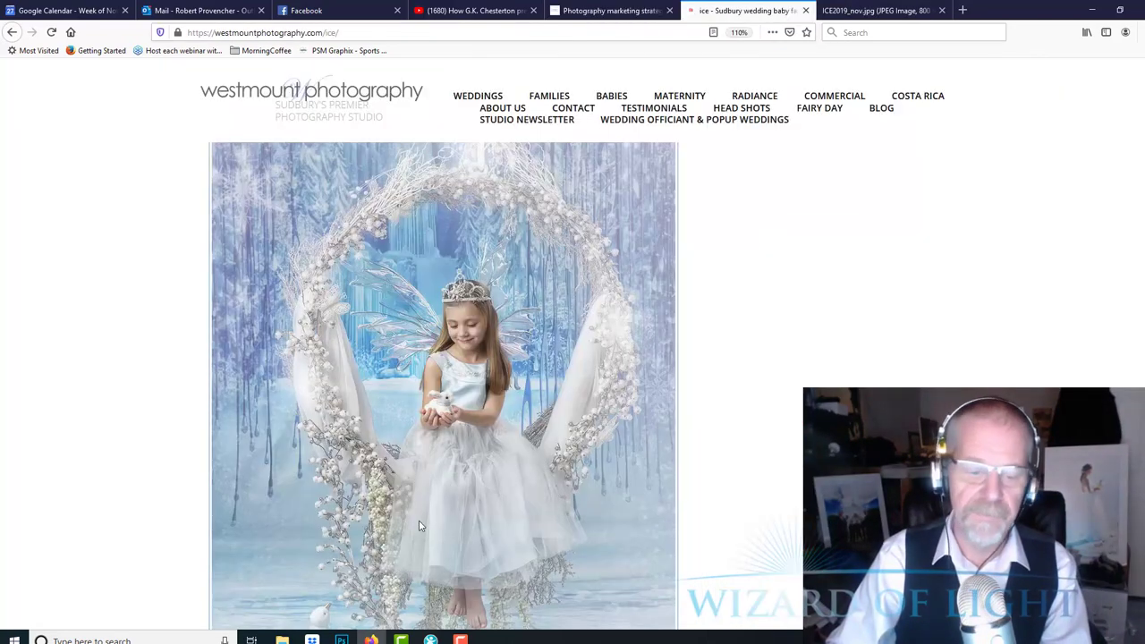
# - Back in Photoshop, drag the template's light layers onto the swing photo and position them over the girl
pyautogui.moveTo(344, 638)
pyautogui.click(376, 584)
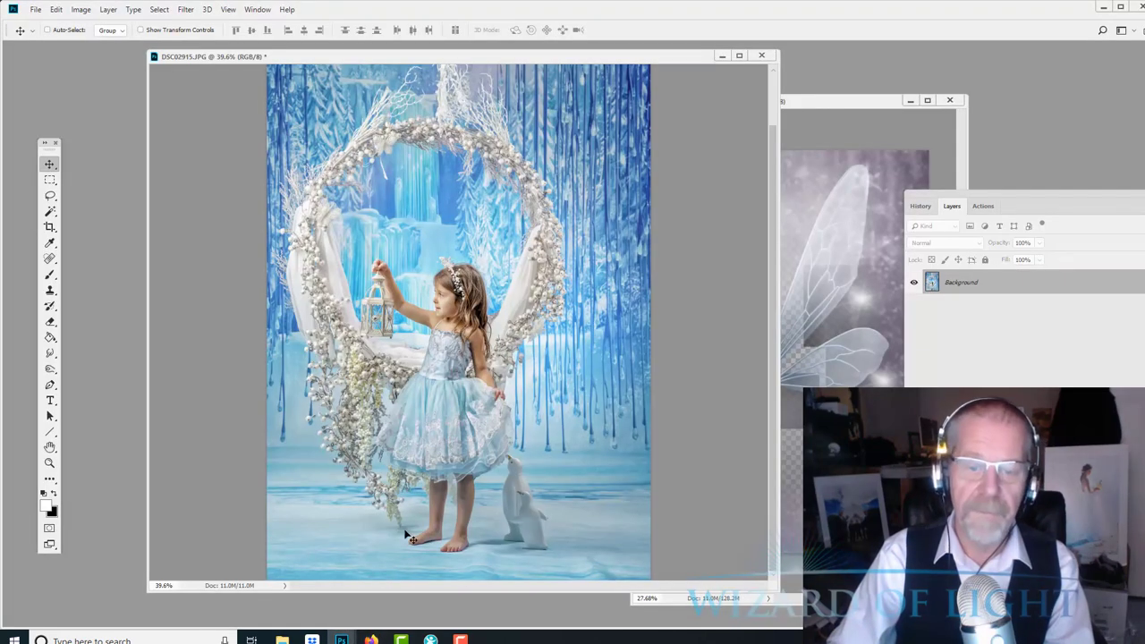
pyautogui.scroll(-3, 458, 330)
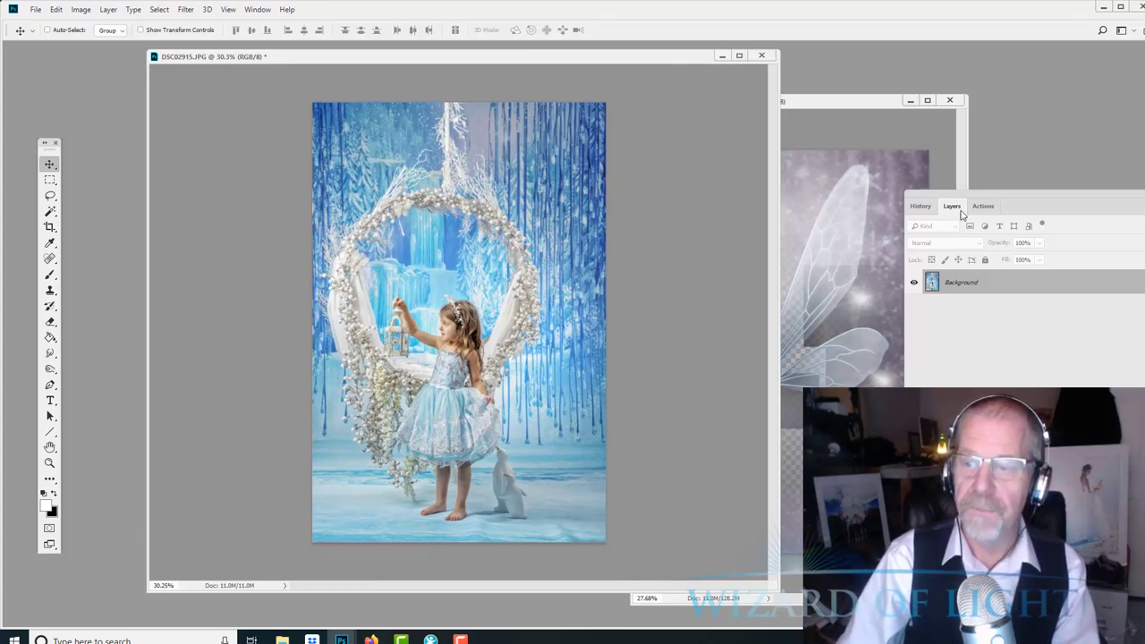
pyautogui.click(921, 206)
pyautogui.scroll(-3, 994, 350)
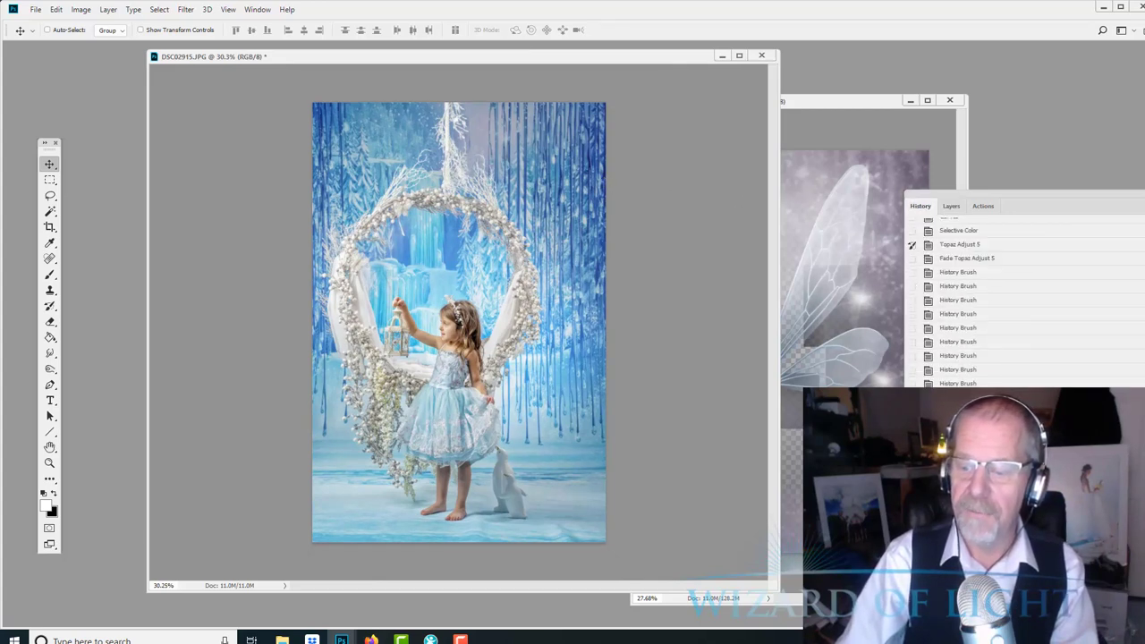
pyautogui.click(840, 318)
pyautogui.click(951, 206)
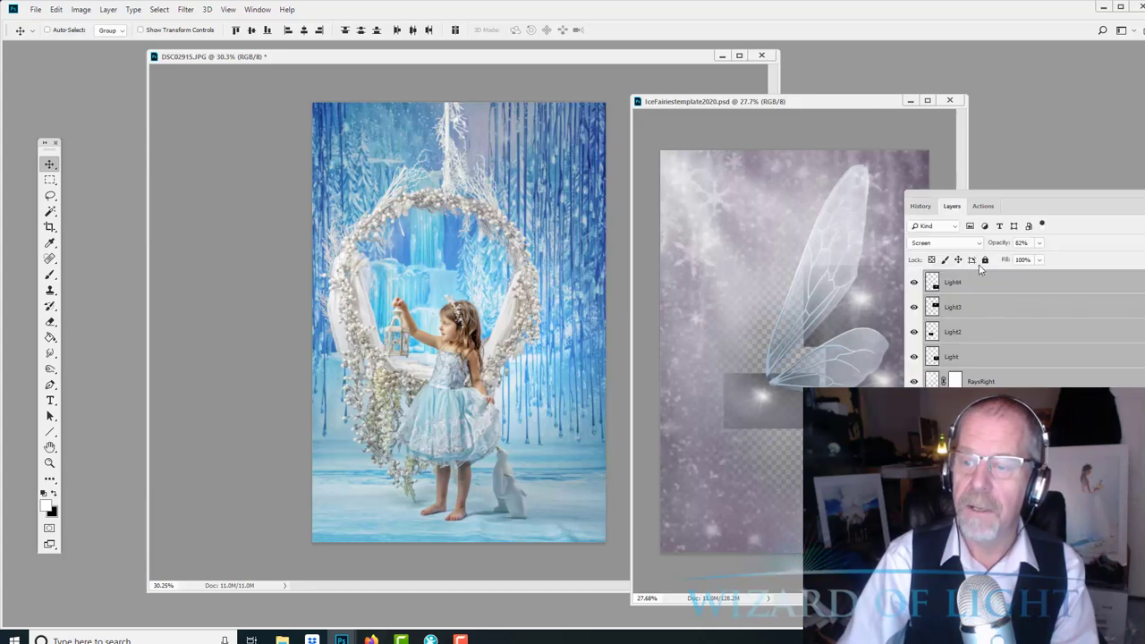
pyautogui.moveTo(788, 321); pyautogui.dragTo(499, 299)
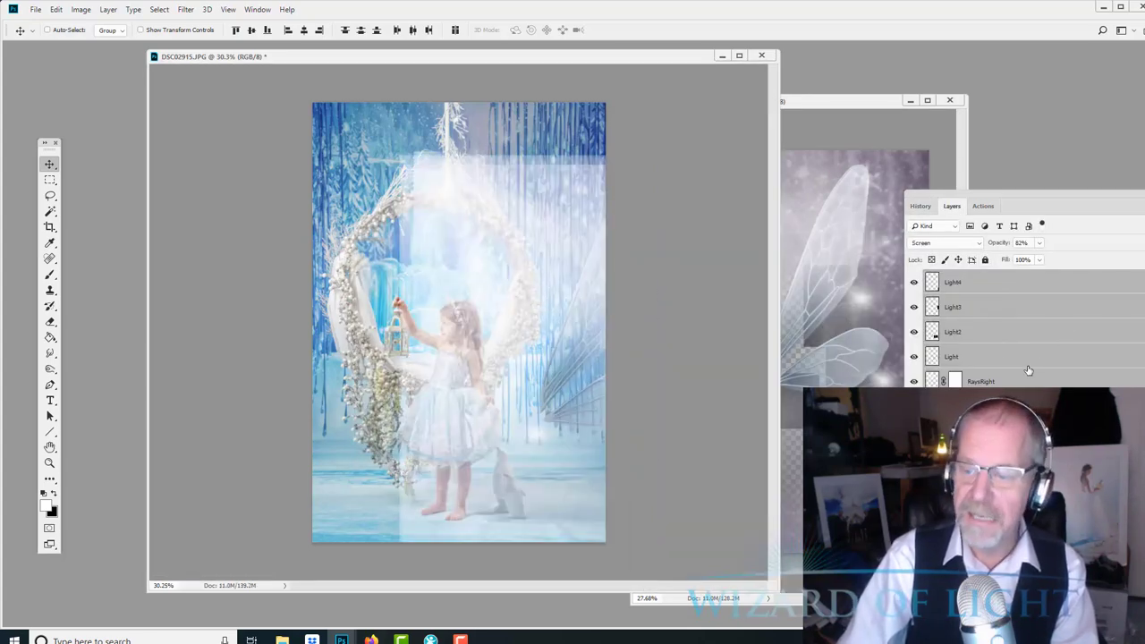
pyautogui.moveTo(539, 327); pyautogui.dragTo(425, 265)
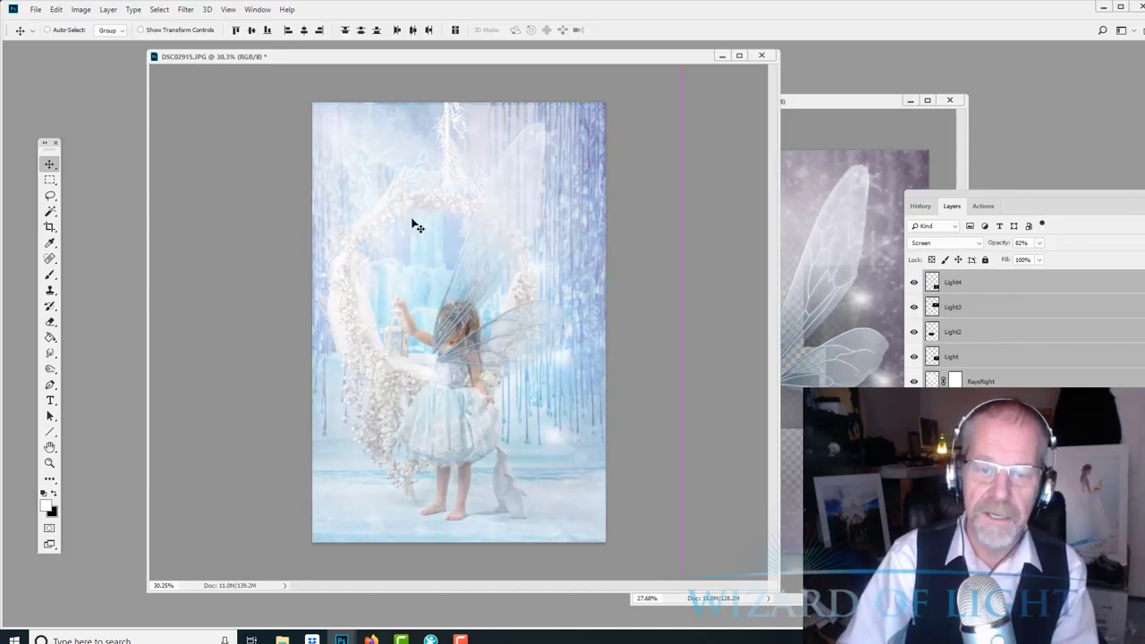
pyautogui.moveTo(509, 325); pyautogui.dragTo(511, 320)
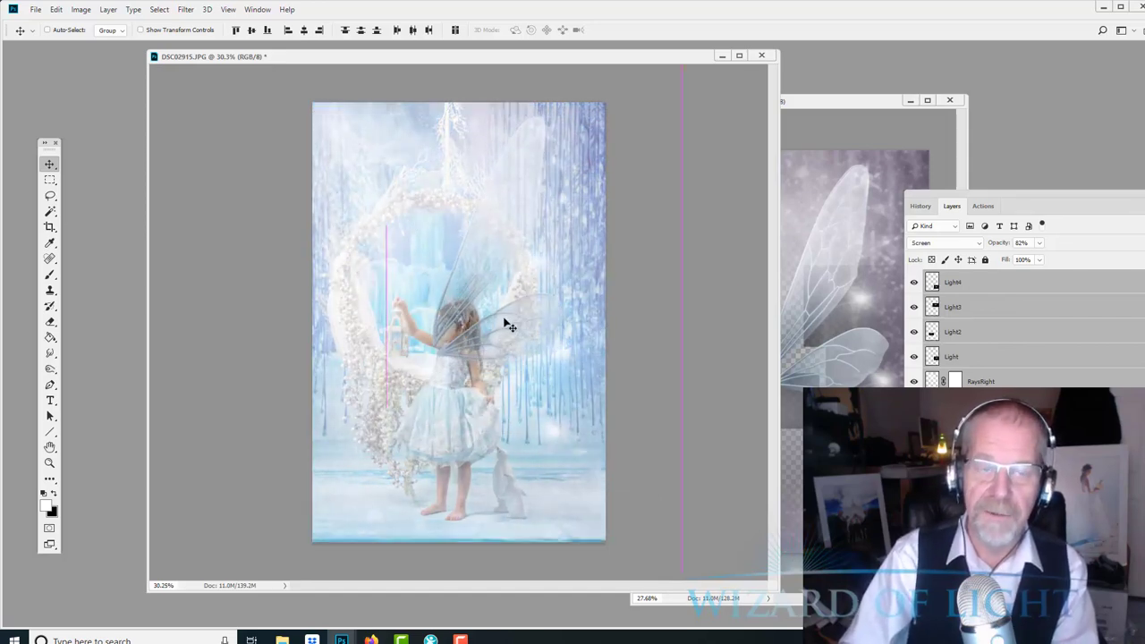
# - Move the template window right, copy its WINGS layer into the portrait and select it
pyautogui.click(818, 154)
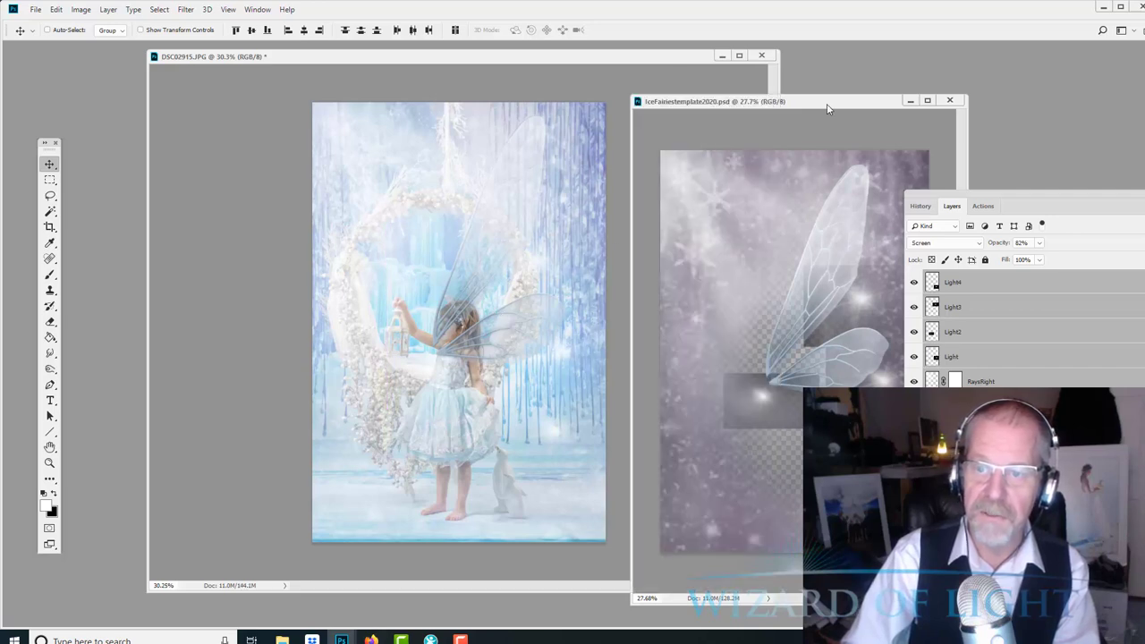
pyautogui.moveTo(803, 107); pyautogui.dragTo(1092, 112)
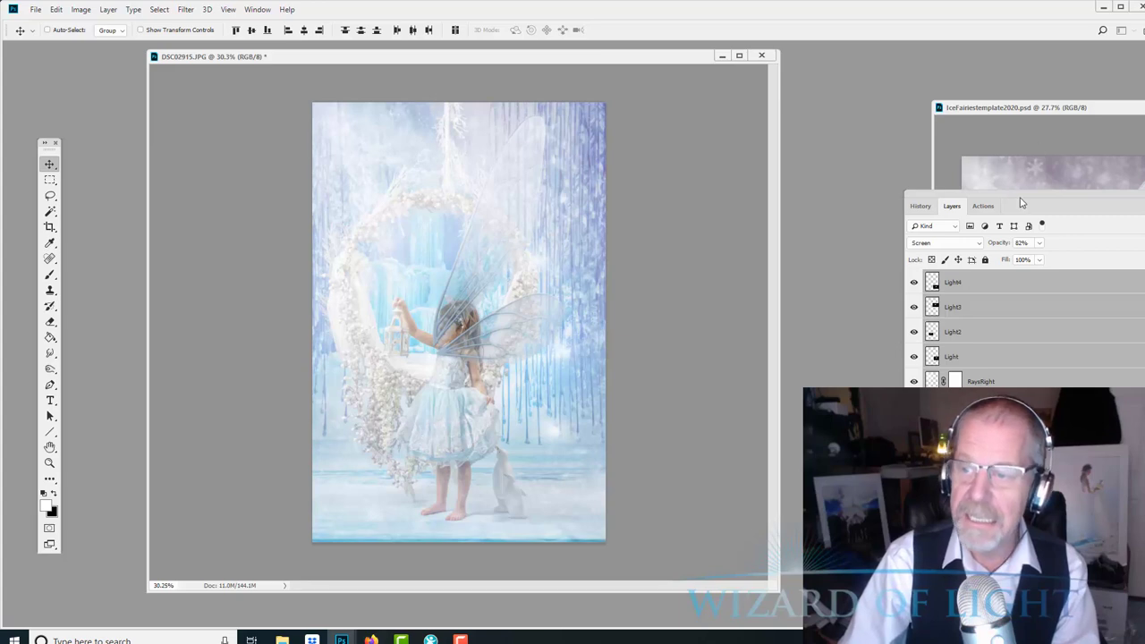
pyautogui.moveTo(1021, 203); pyautogui.dragTo(814, 161)
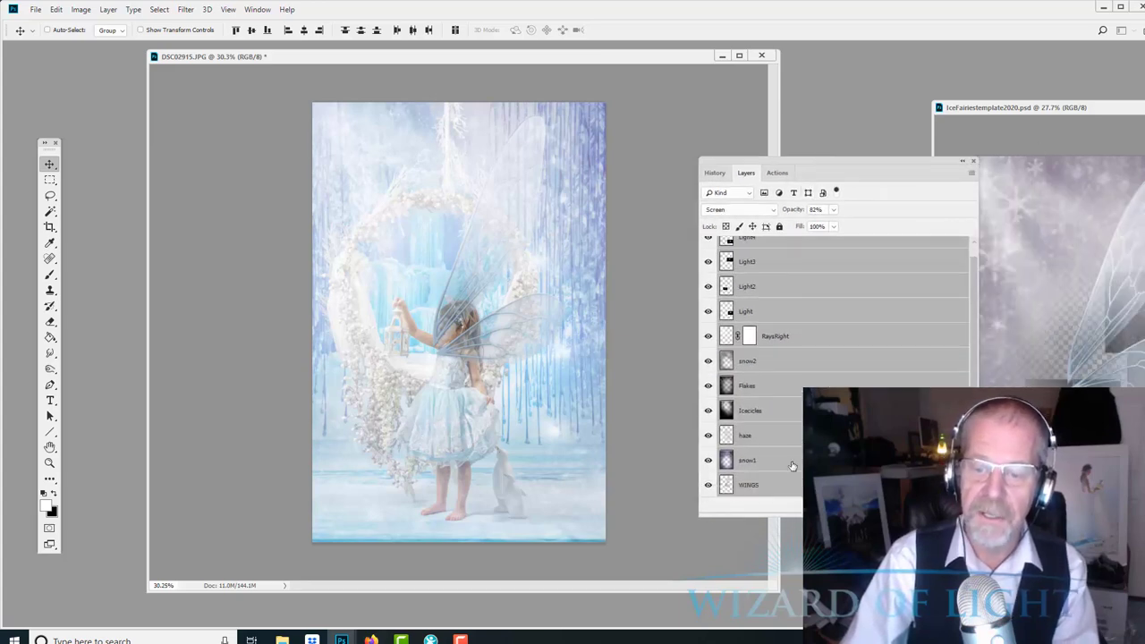
pyautogui.moveTo(786, 489); pyautogui.dragTo(517, 354)
pyautogui.click(808, 395)
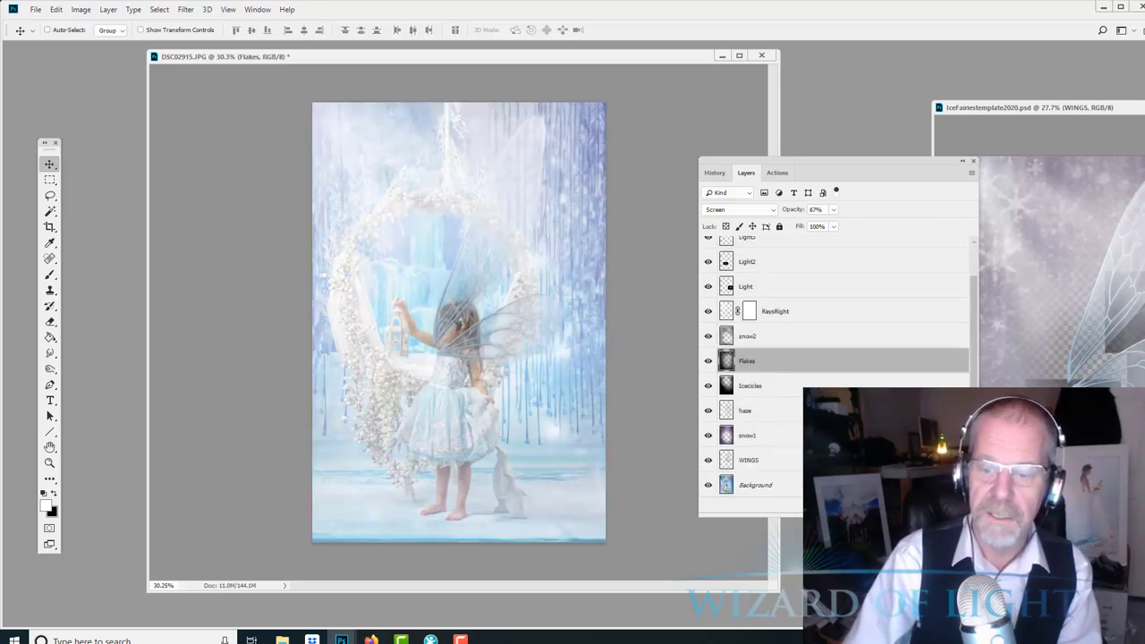
pyautogui.click(782, 462)
# - Place the wings behind the girl and set a 1400-pixel Eraser at 28% opacity on snow1
pyautogui.moveTo(570, 294); pyautogui.dragTo(636, 428)
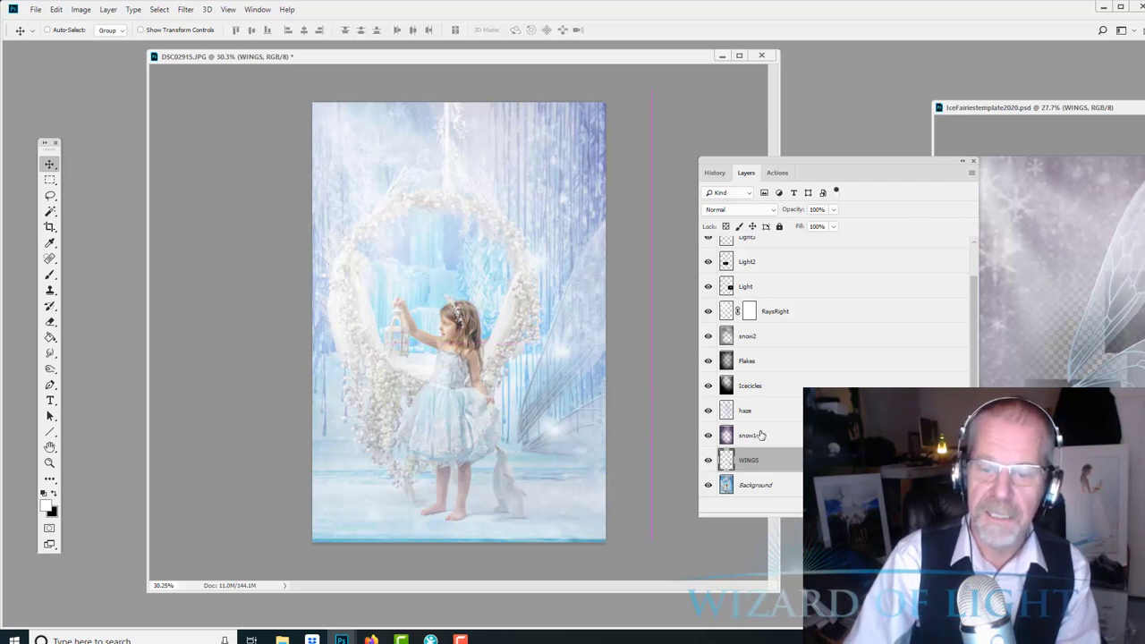
pyautogui.click(760, 436)
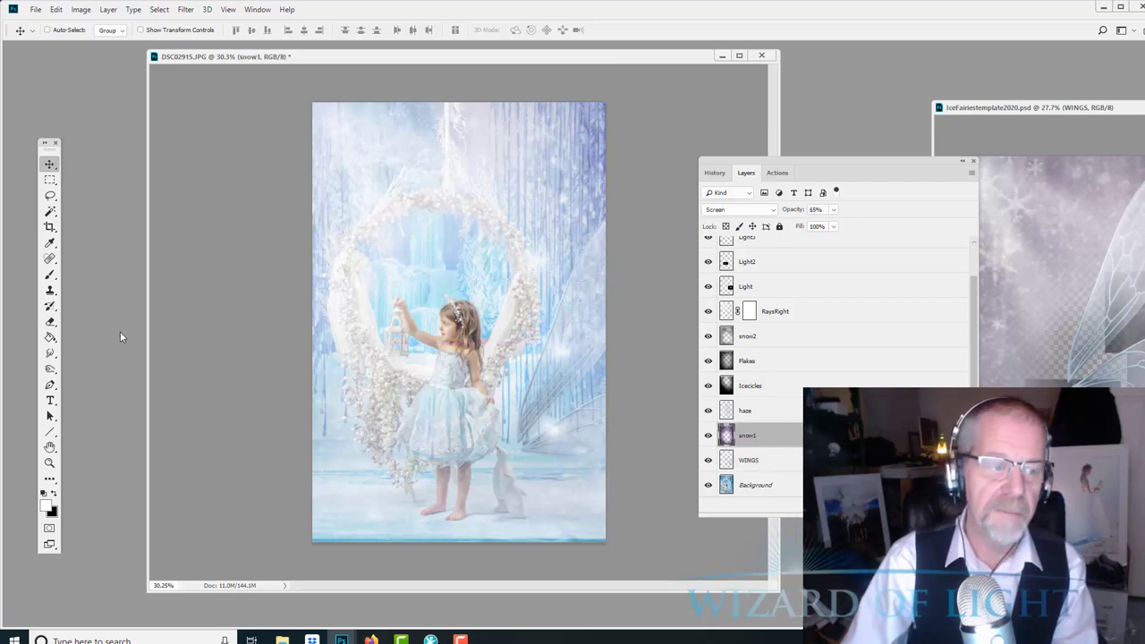
pyautogui.click(50, 322)
pyautogui.click(207, 31)
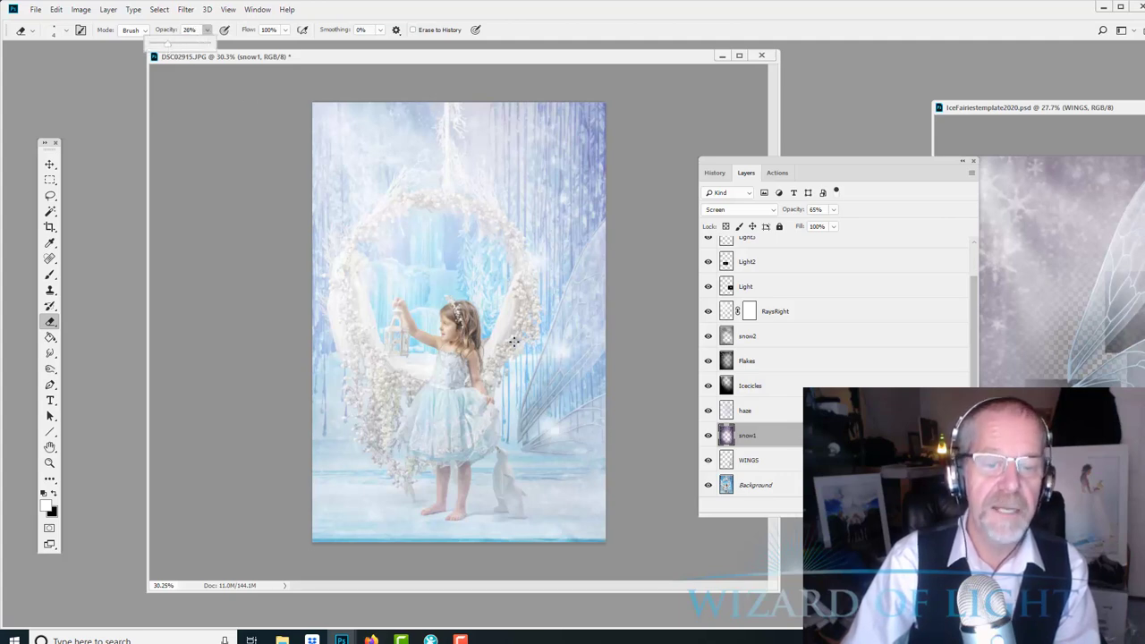
pyautogui.click(429, 352)
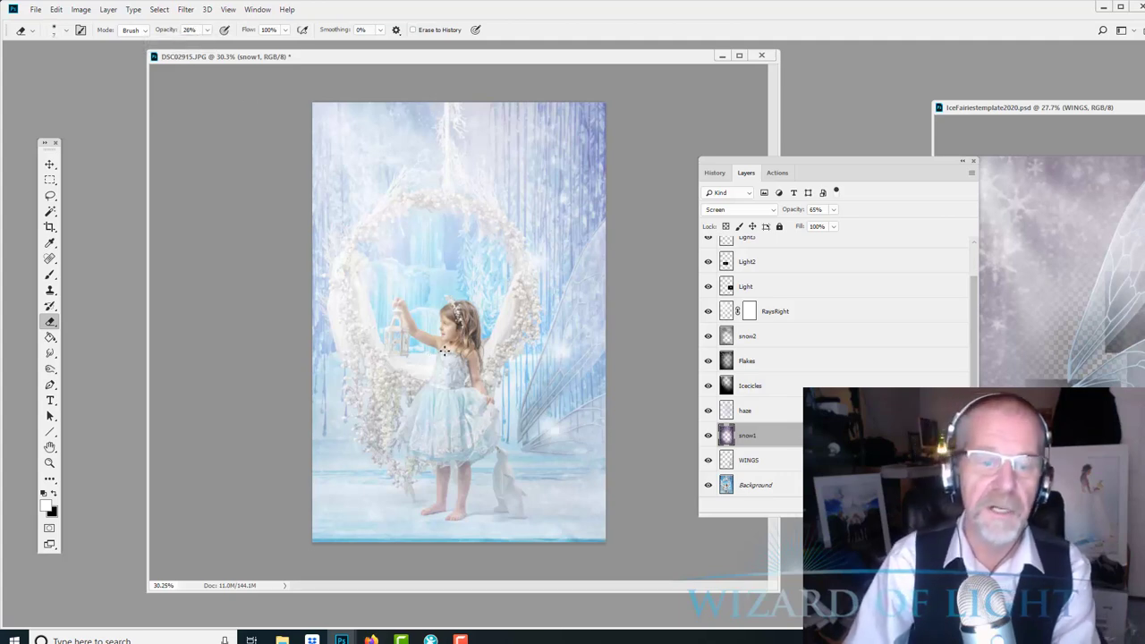
pyautogui.press(']')
pyautogui.press(']')
pyautogui.press(']')
pyautogui.press(']')
pyautogui.press(']')
pyautogui.press(']')
pyautogui.press(']')
pyautogui.press(']')
pyautogui.press(']')
pyautogui.press(']')
pyautogui.press(']')
pyautogui.press(']')
pyautogui.press(']')
pyautogui.press(']')
pyautogui.press(']')
pyautogui.press(']')
pyautogui.press(']')
pyautogui.press(']')
pyautogui.press(']')
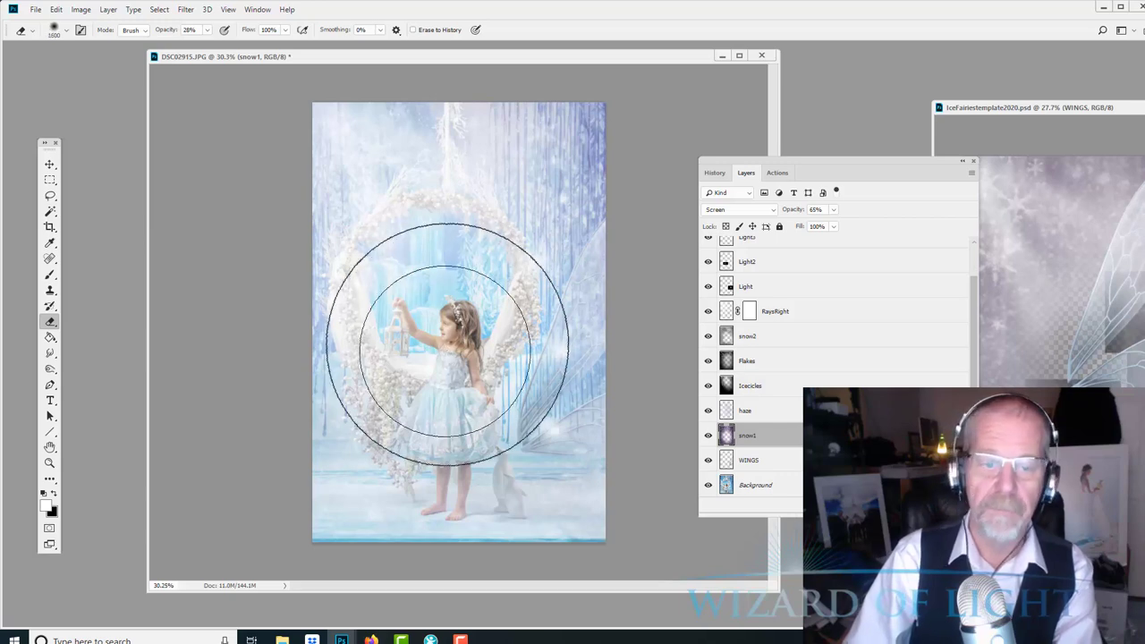
pyautogui.press('[')
pyautogui.press('[')
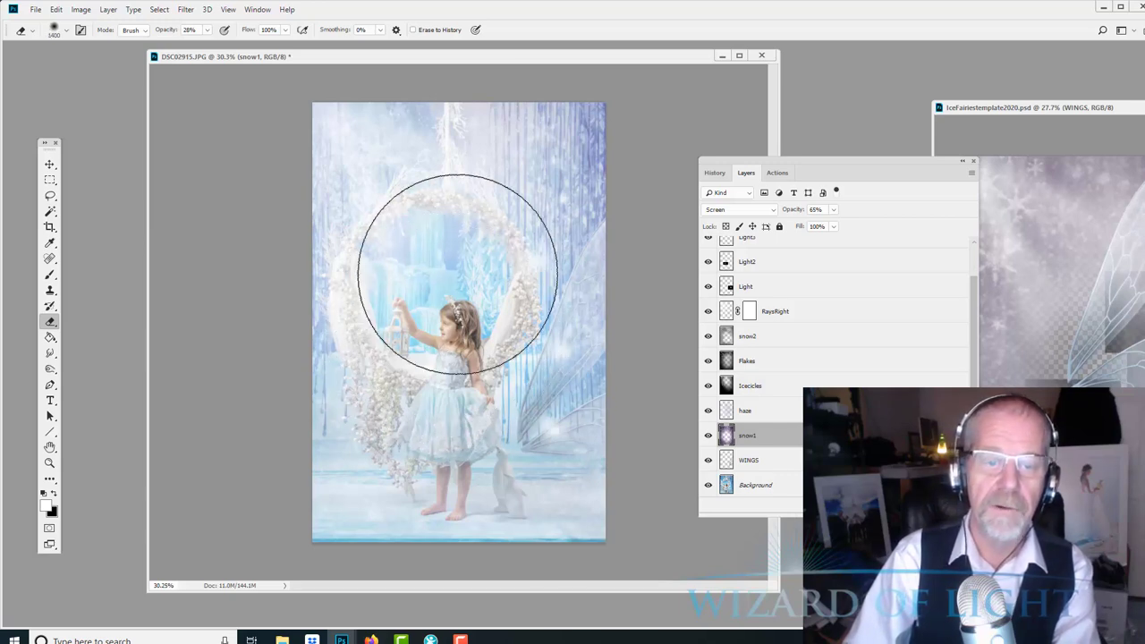
# - Select the haze and Icecicles layers, toggling Icecicles and Flakes visibility to compare their effect
pyautogui.click(758, 410)
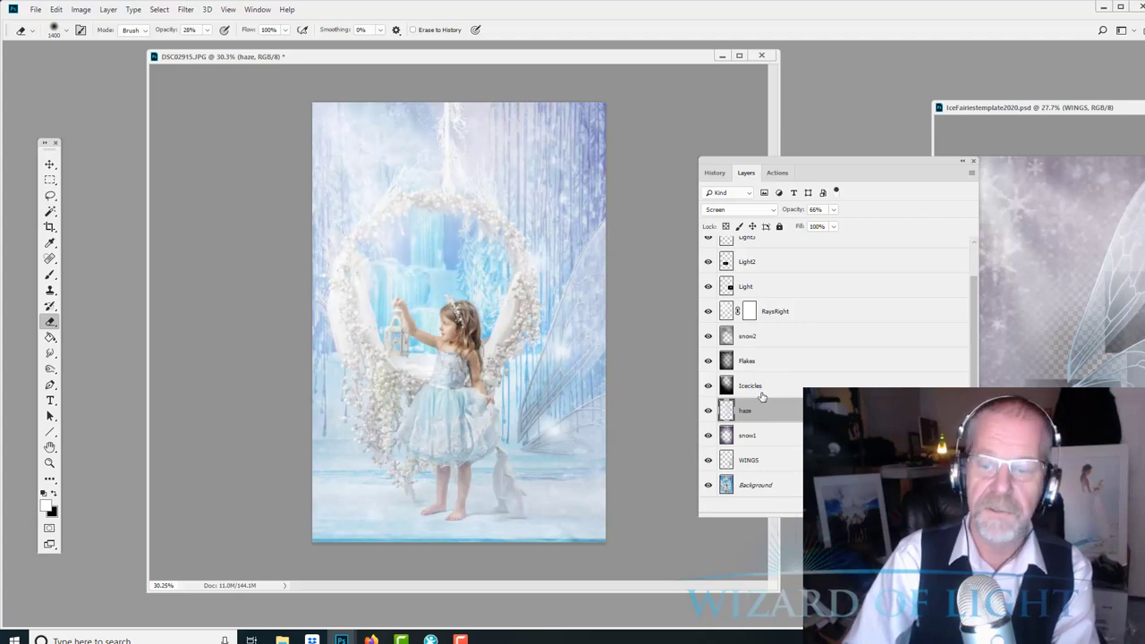
pyautogui.click(750, 385)
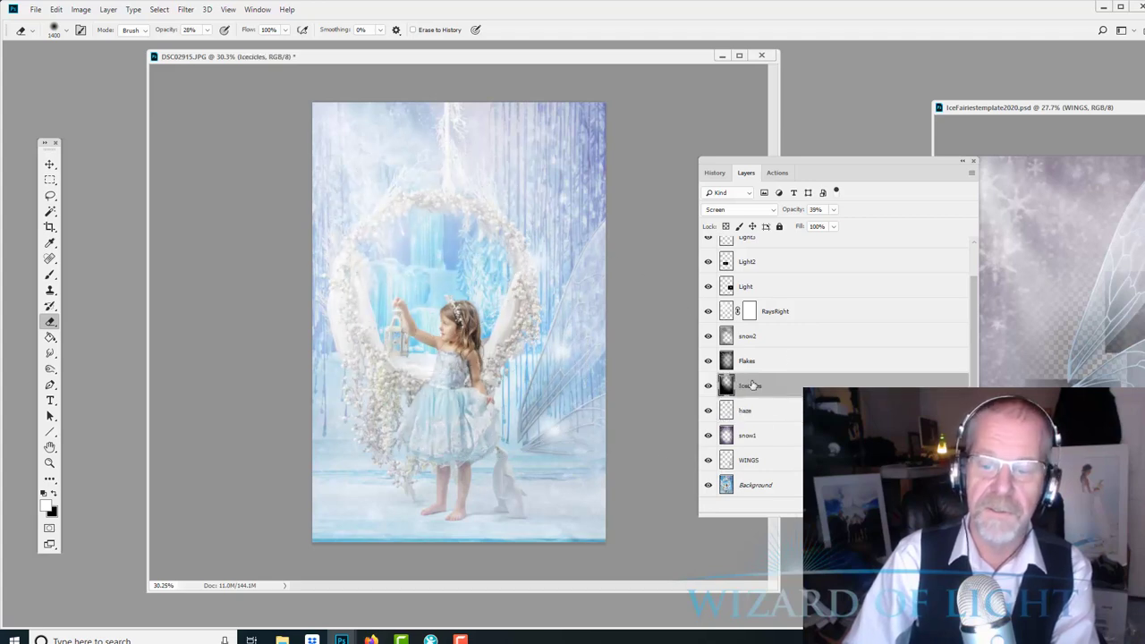
pyautogui.click(709, 385)
pyautogui.click(709, 385)
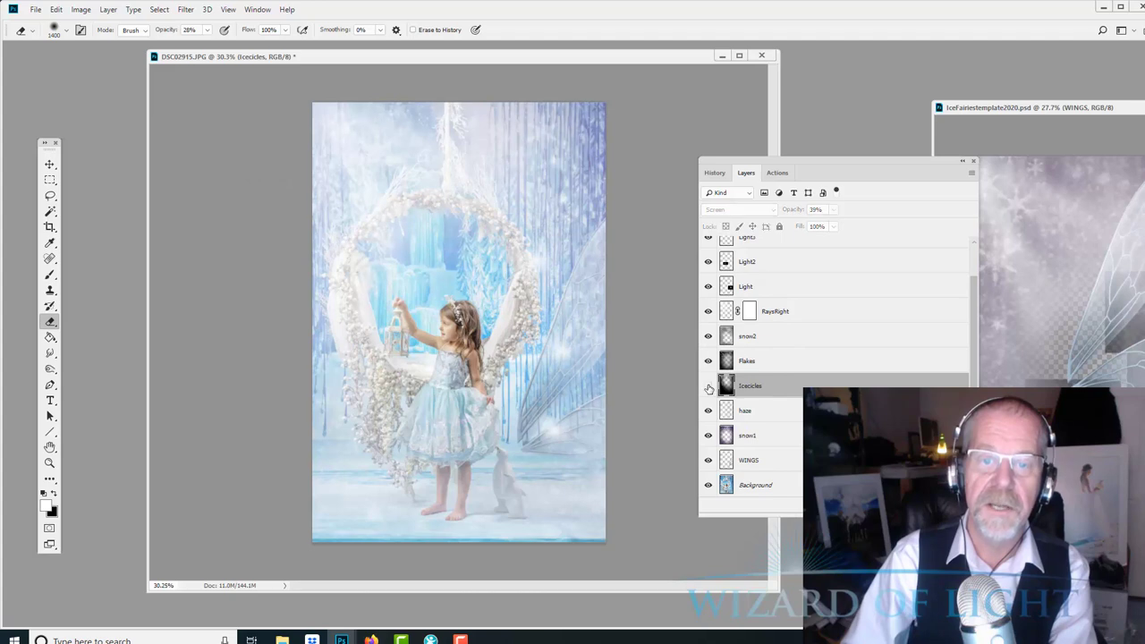
pyautogui.click(709, 385)
pyautogui.click(709, 386)
pyautogui.click(708, 385)
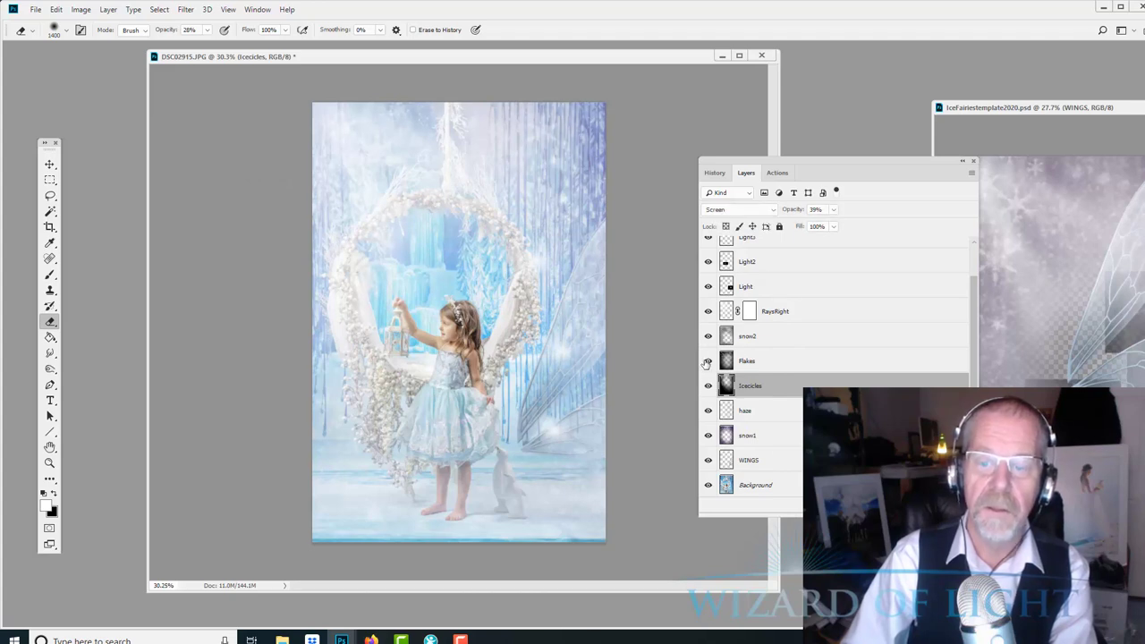
pyautogui.click(707, 361)
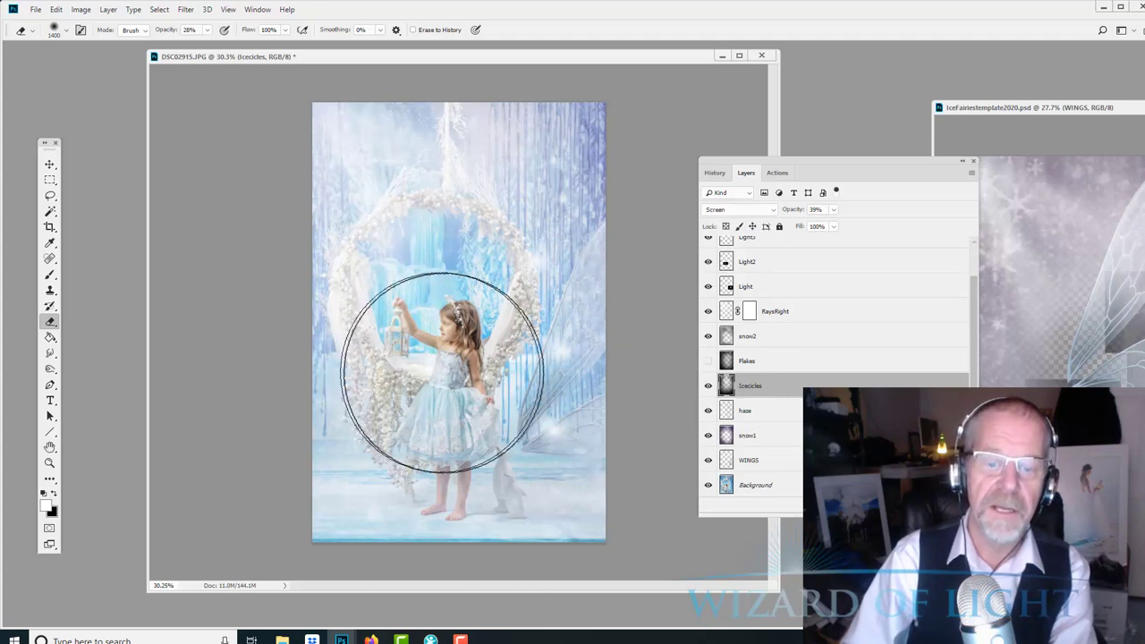
pyautogui.click(774, 365)
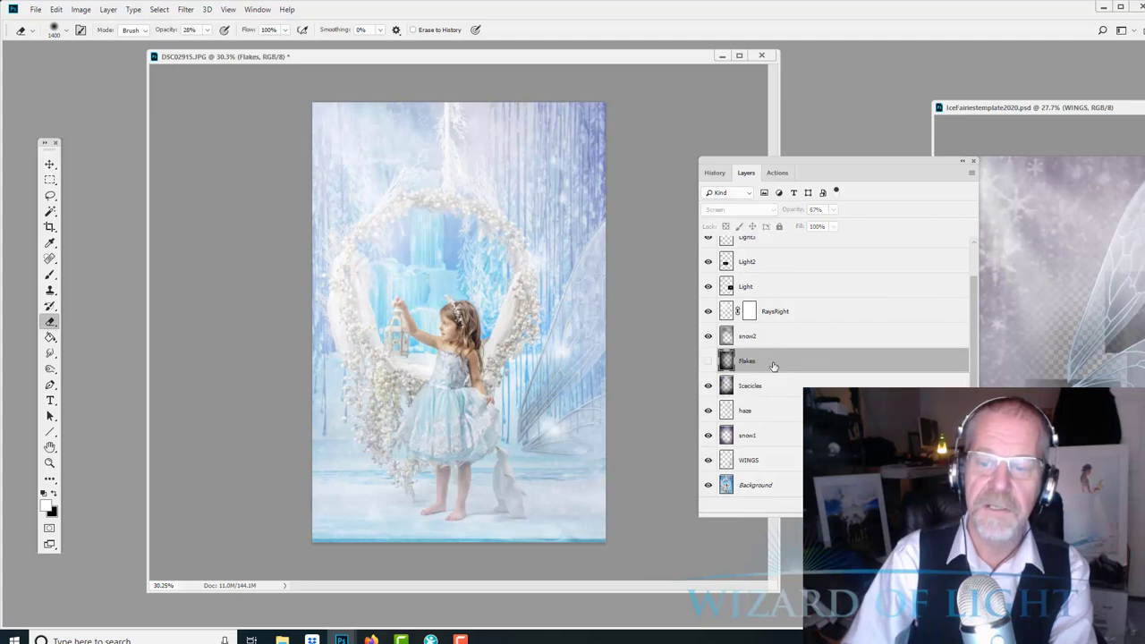
pyautogui.click(709, 361)
# - Erase the snow1 and haze overlays off the girl with the eraser reduced to 800
pyautogui.click(770, 338)
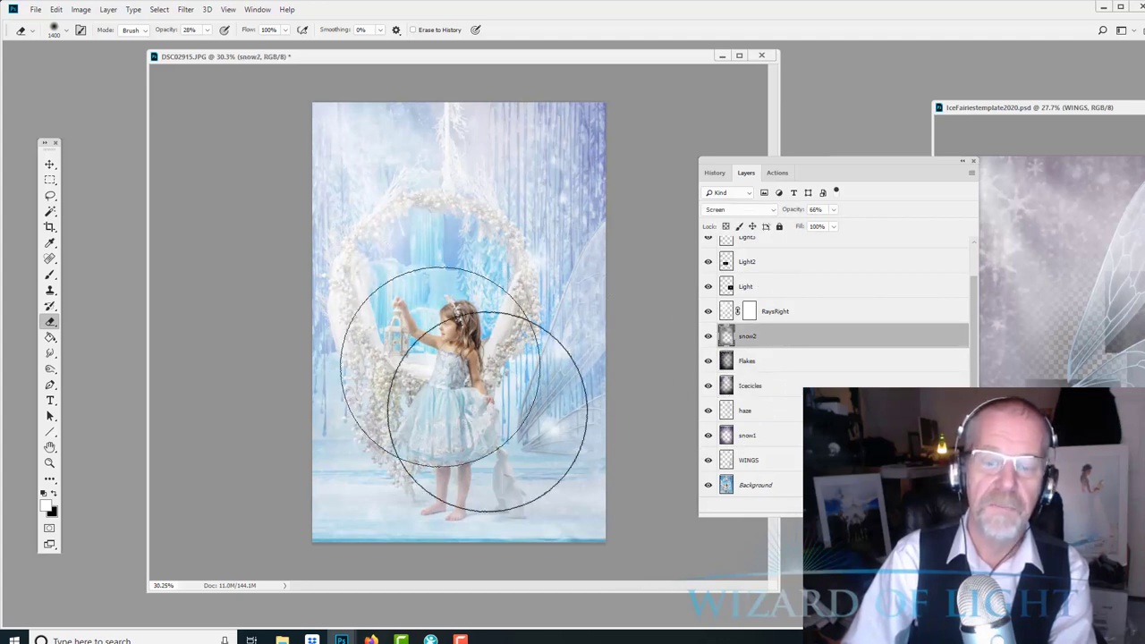
pyautogui.click(778, 442)
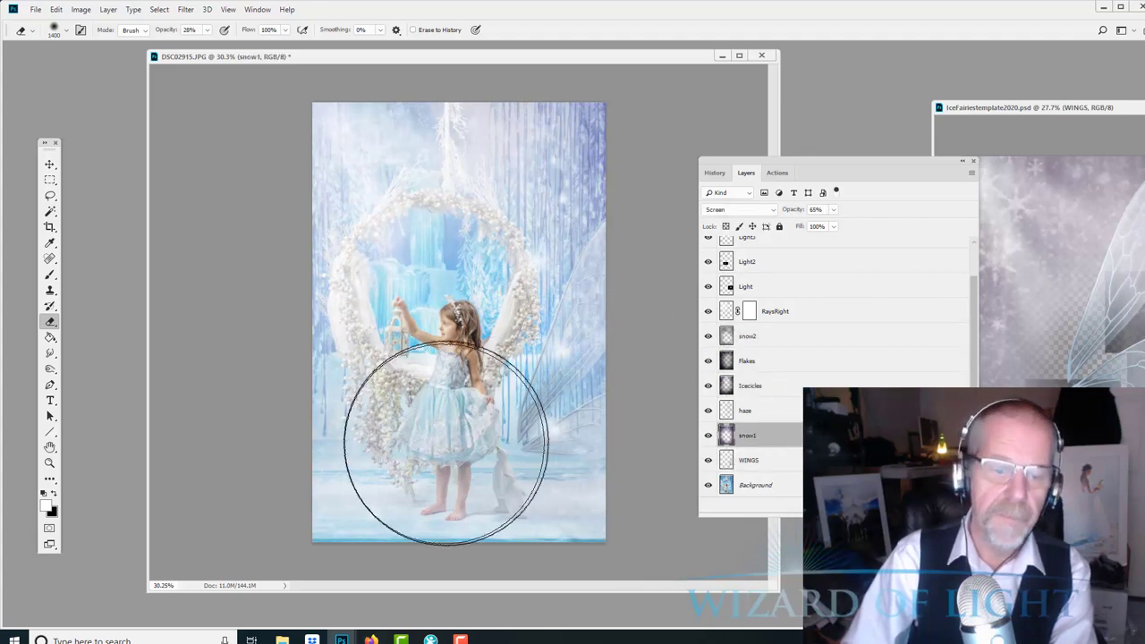
pyautogui.scroll(1, 447, 445)
pyautogui.press('[')
pyautogui.press('[')
pyautogui.press('[')
pyautogui.press('[')
pyautogui.press('[')
pyautogui.press('[')
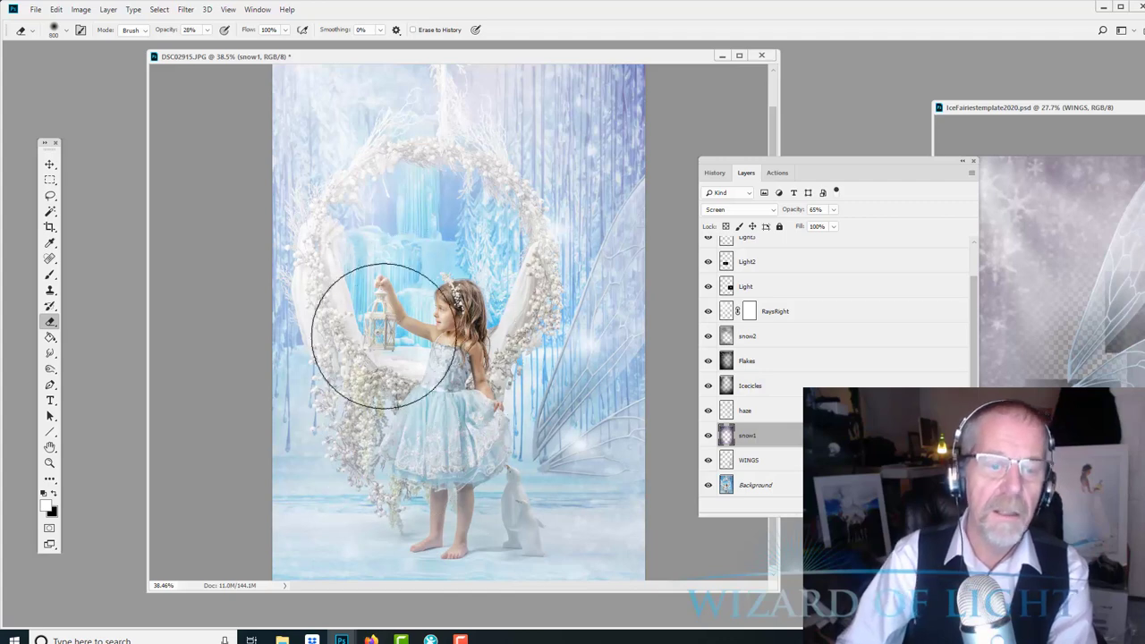
pyautogui.click(767, 417)
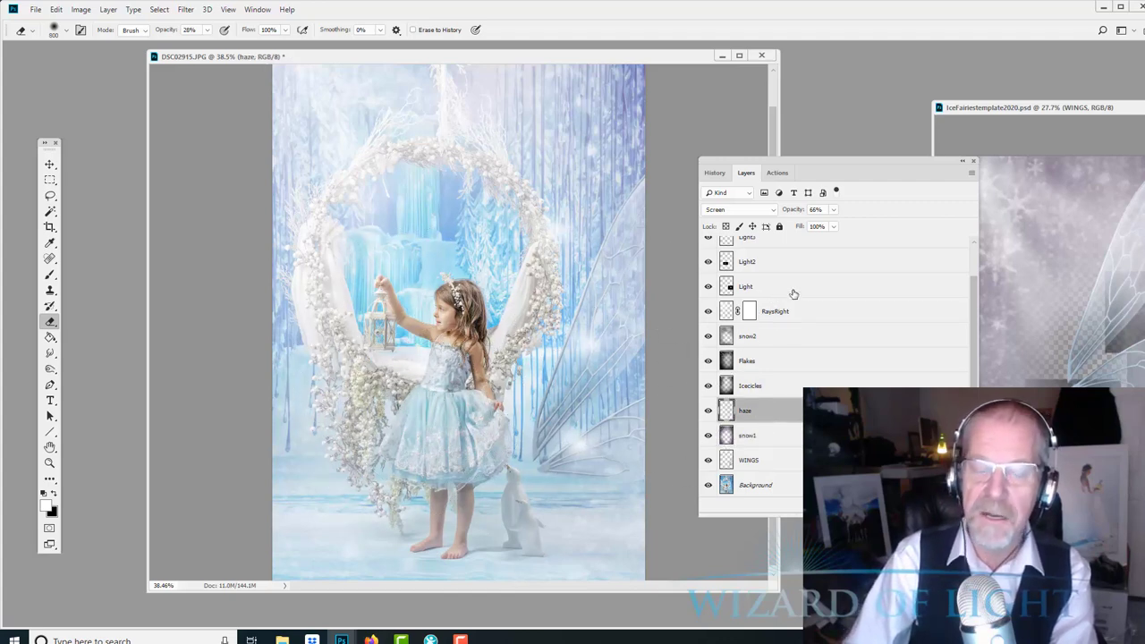
pyautogui.scroll(-1, 537, 390)
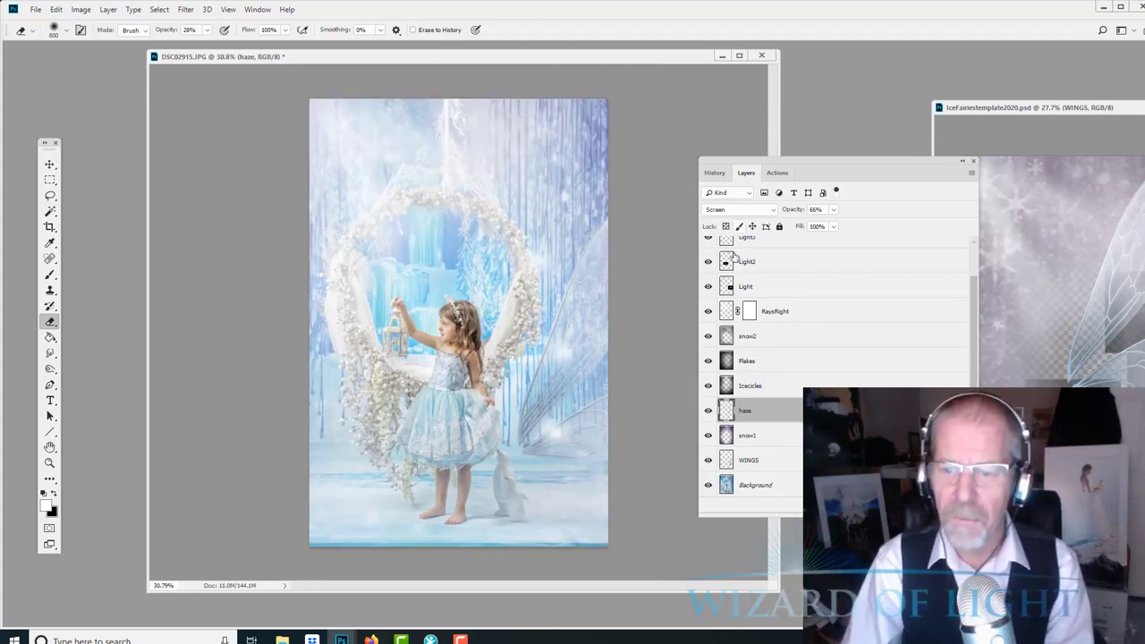
# - Move the Light layer's glow to a new spot on the image
pyautogui.click(775, 287)
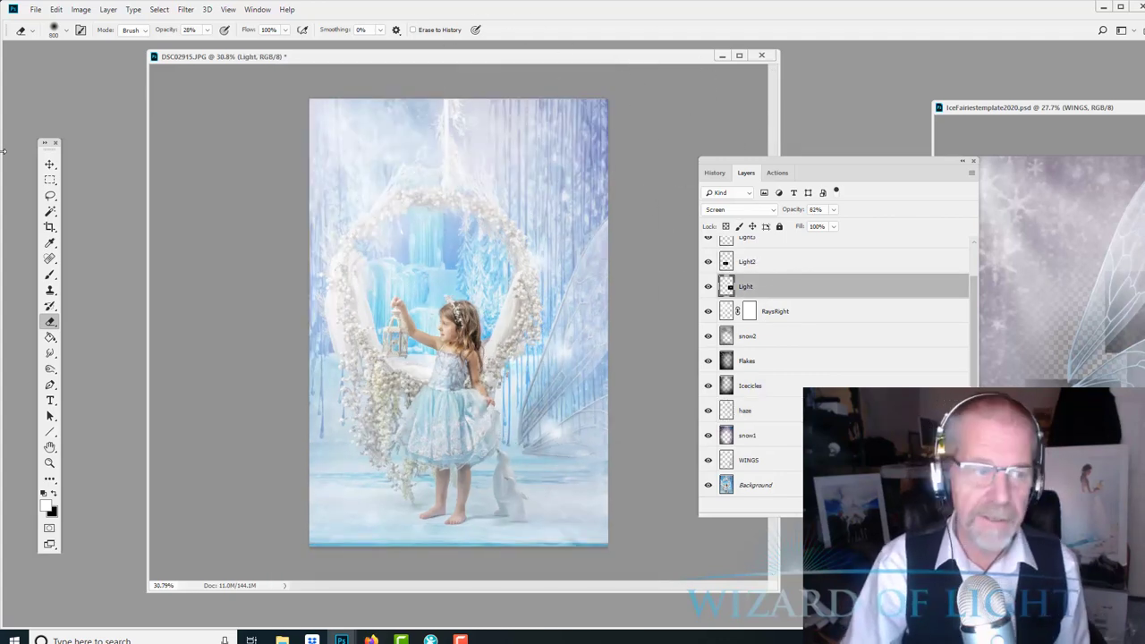
pyautogui.click(51, 164)
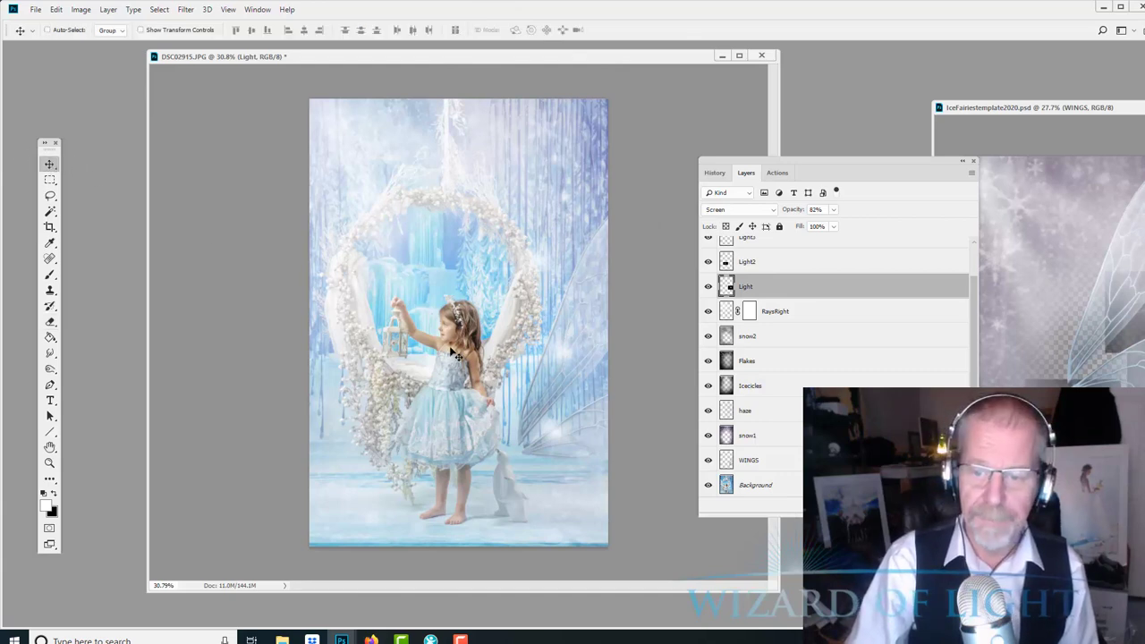
pyautogui.scroll(1, 454, 356)
pyautogui.scroll(1, 454, 356)
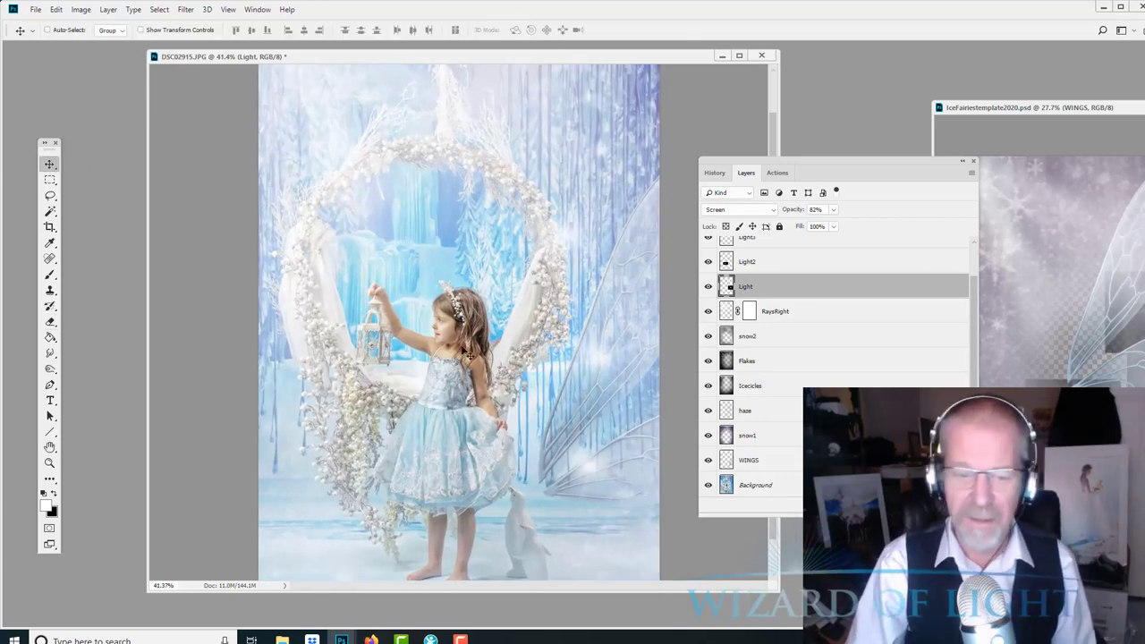
pyautogui.scroll(2, 761, 286)
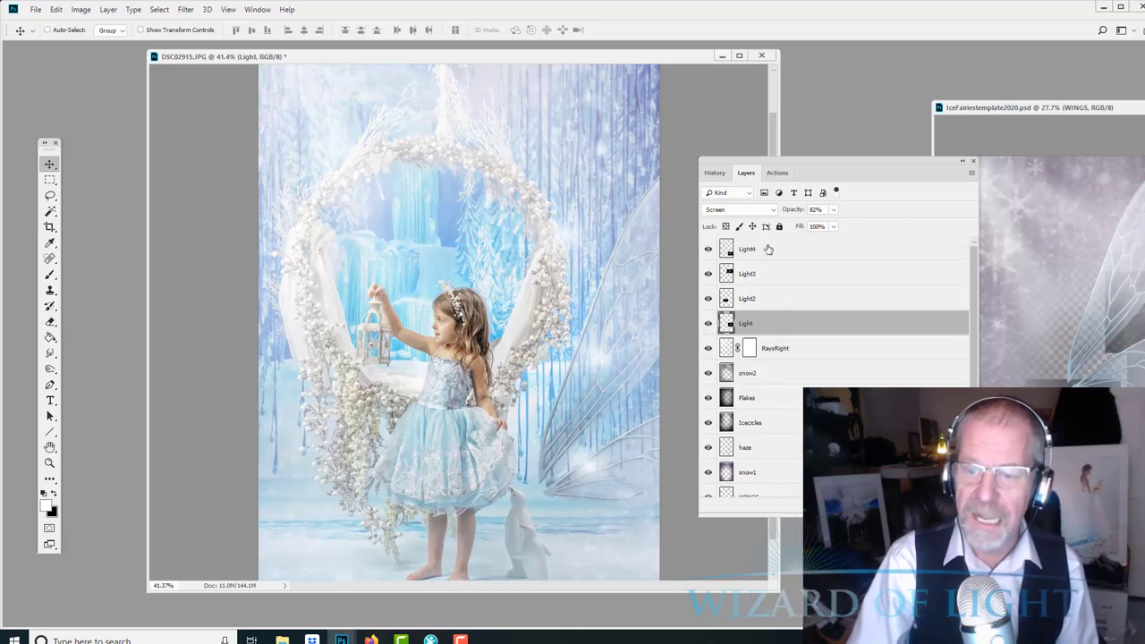
pyautogui.moveTo(558, 332); pyautogui.dragTo(442, 344)
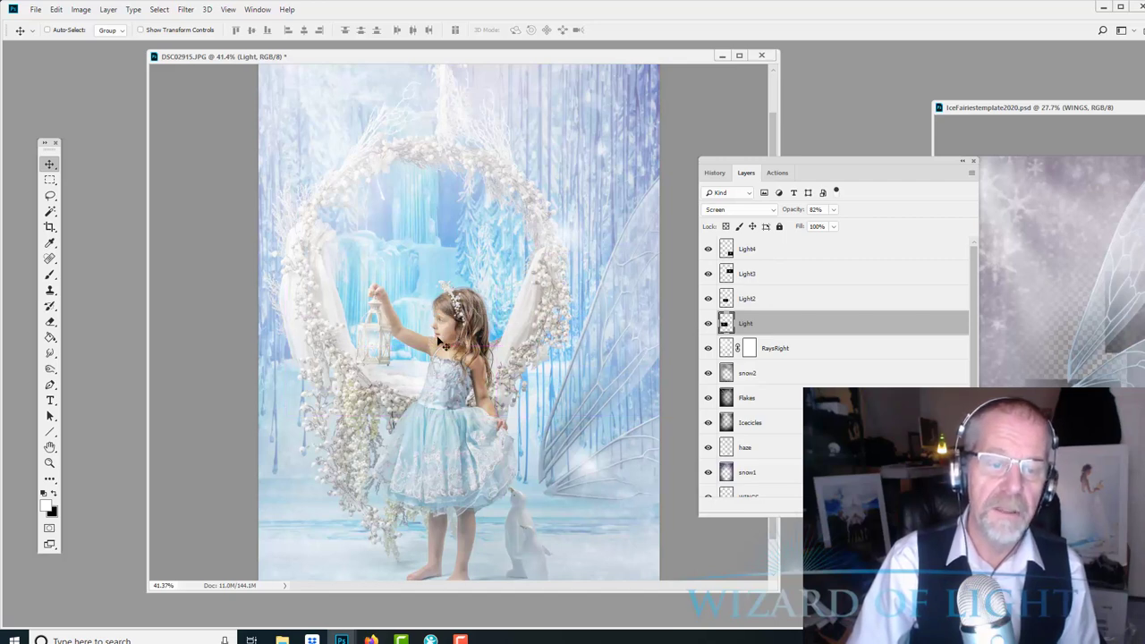
# - Set the Light layer's opacity to 68% and Alt-drag it to create a Light copy
pyautogui.click(833, 210)
pyautogui.moveTo(846, 228); pyautogui.dragTo(861, 228)
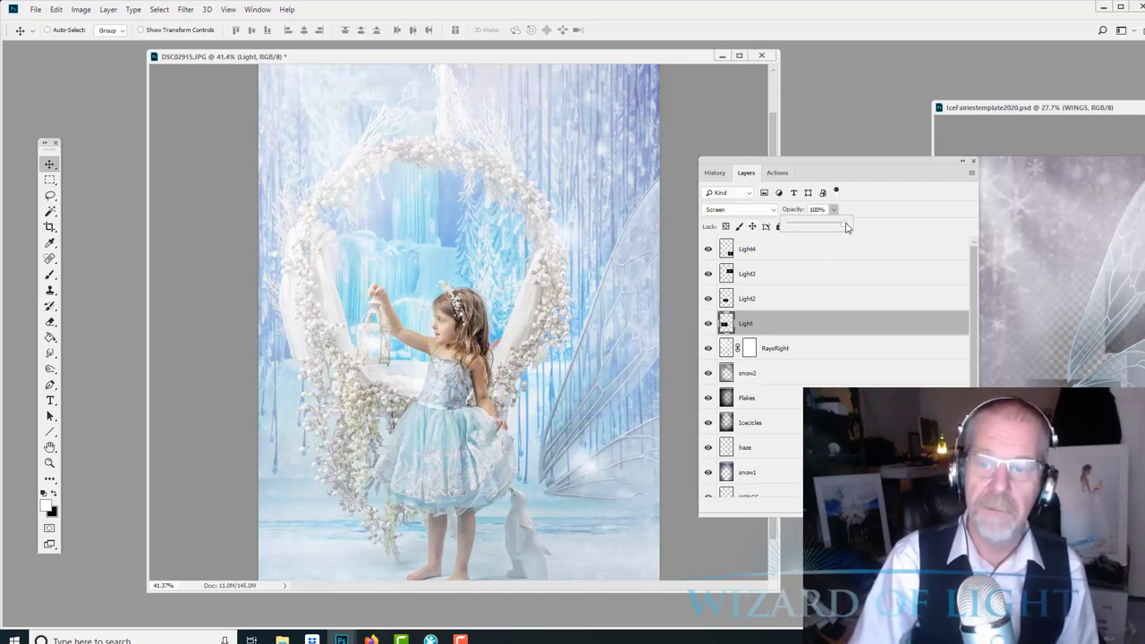
pyautogui.moveTo(846, 227)
pyautogui.mouseDown()
pyautogui.moveTo(739, 224)
pyautogui.moveTo(825, 226)
pyautogui.mouseUp()
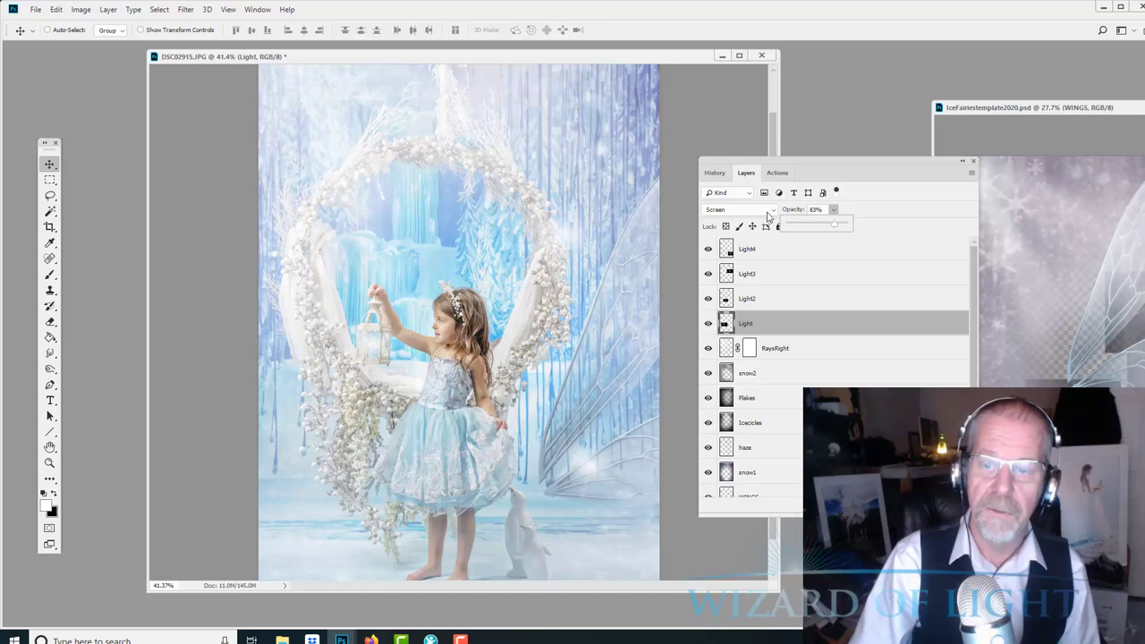
pyautogui.click(812, 323)
pyautogui.moveTo(813, 323); pyautogui.dragTo(948, 524)
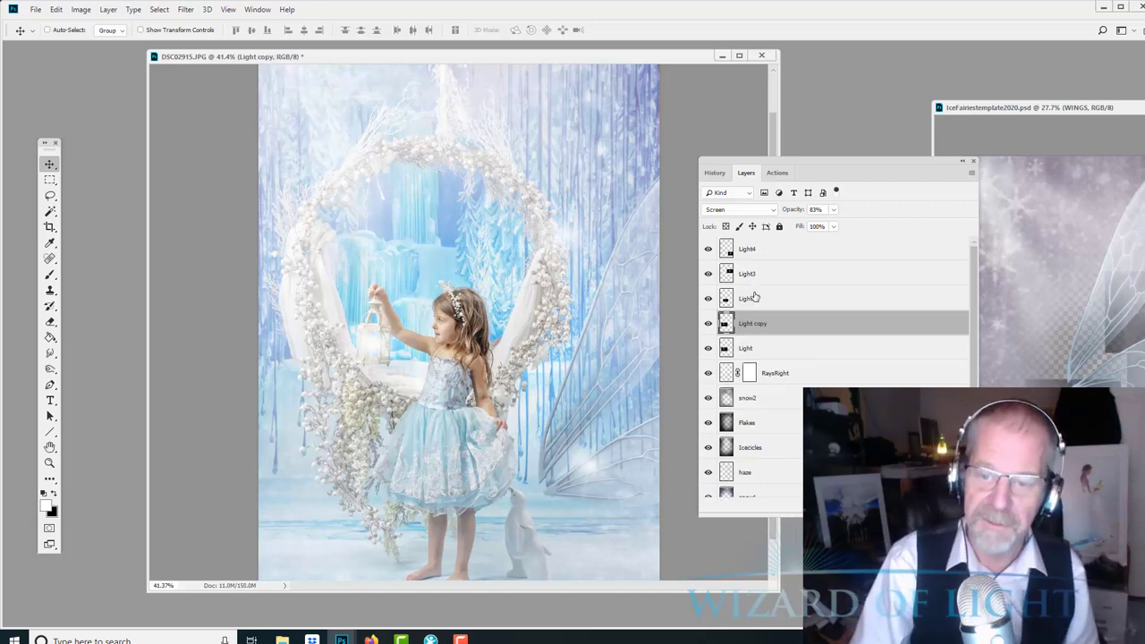
# - Reposition the Light2, Light3 and Light4 light rays over the swing
pyautogui.click(754, 296)
pyautogui.scroll(-1, 552, 403)
pyautogui.moveTo(580, 454); pyautogui.dragTo(607, 239)
pyautogui.click(760, 276)
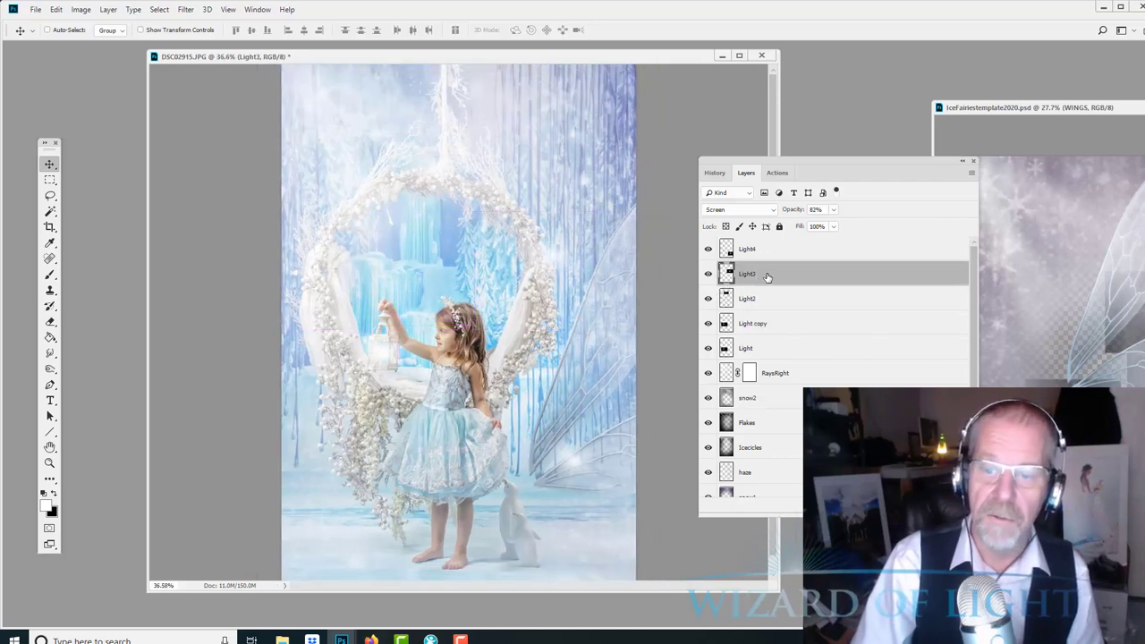
pyautogui.moveTo(528, 280); pyautogui.dragTo(510, 382)
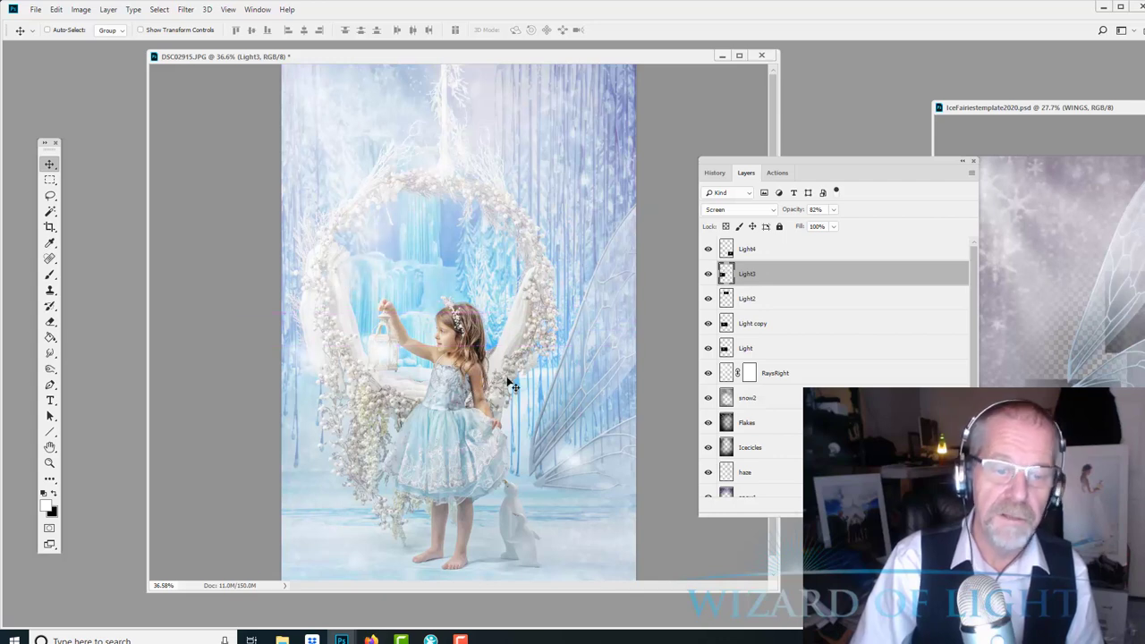
pyautogui.click(819, 259)
pyautogui.moveTo(536, 312); pyautogui.dragTo(572, 163)
pyautogui.scroll(-1, 577, 489)
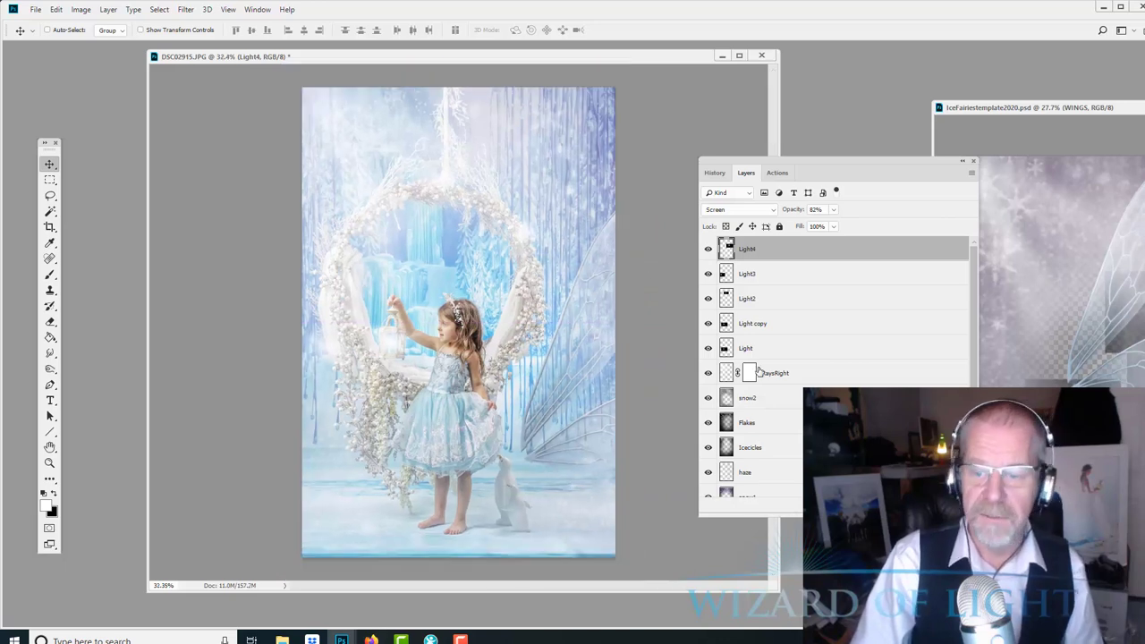
pyautogui.scroll(-3, 787, 376)
# - Scale the WINGS layer to about 38% and place it on the girl's back
pyautogui.click(781, 467)
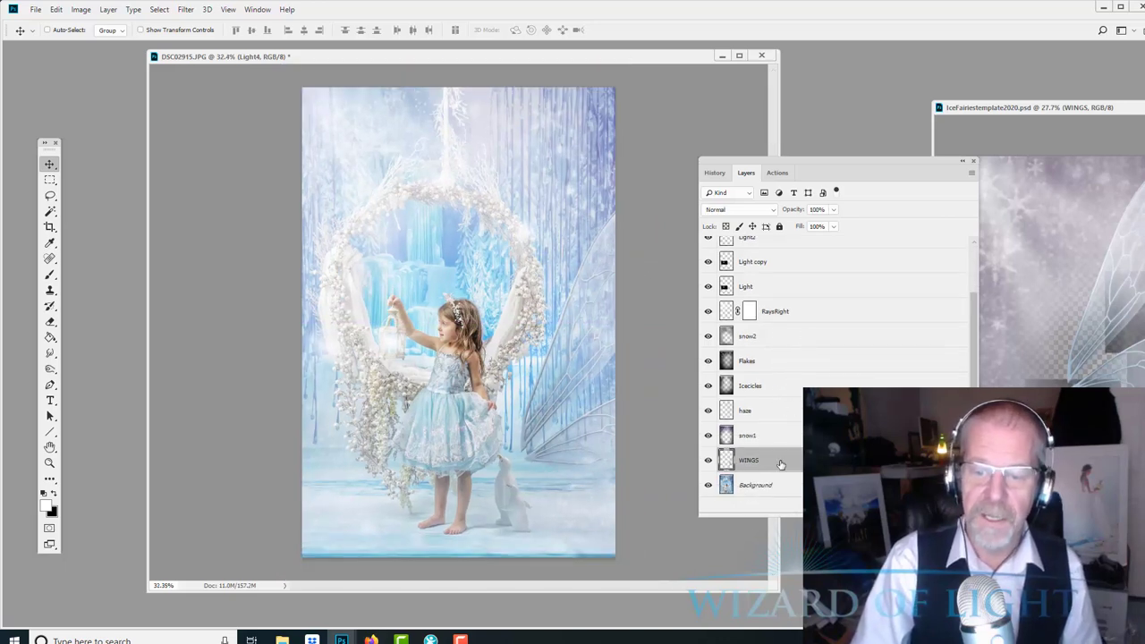
pyautogui.scroll(3, 577, 396)
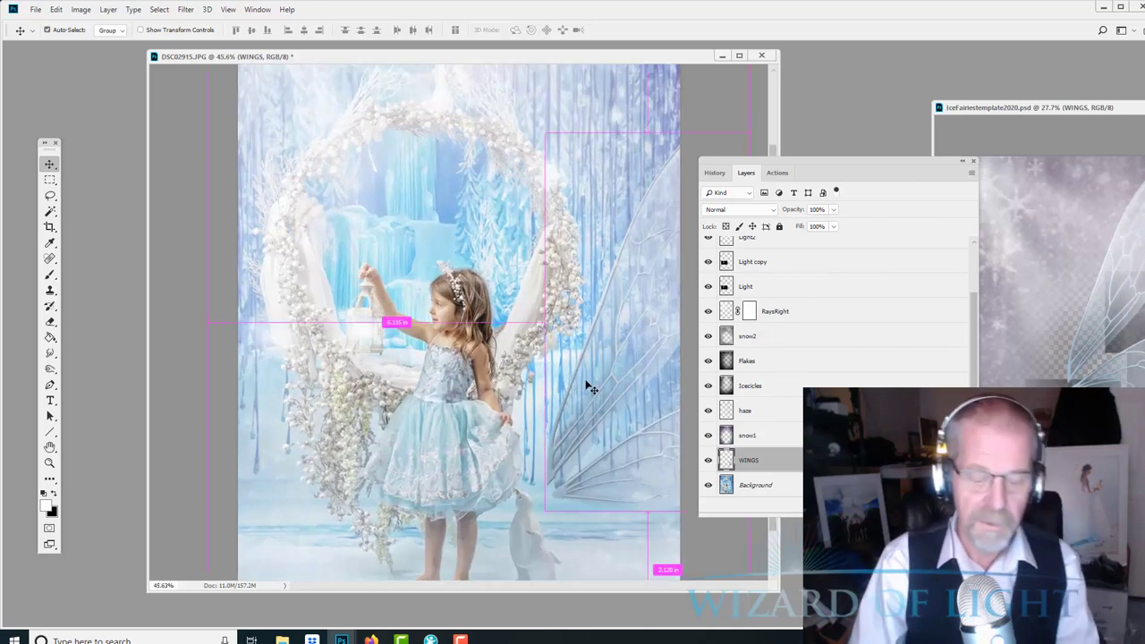
pyautogui.hotkey('ctrl', 't')
pyautogui.scroll(-4, 625, 298)
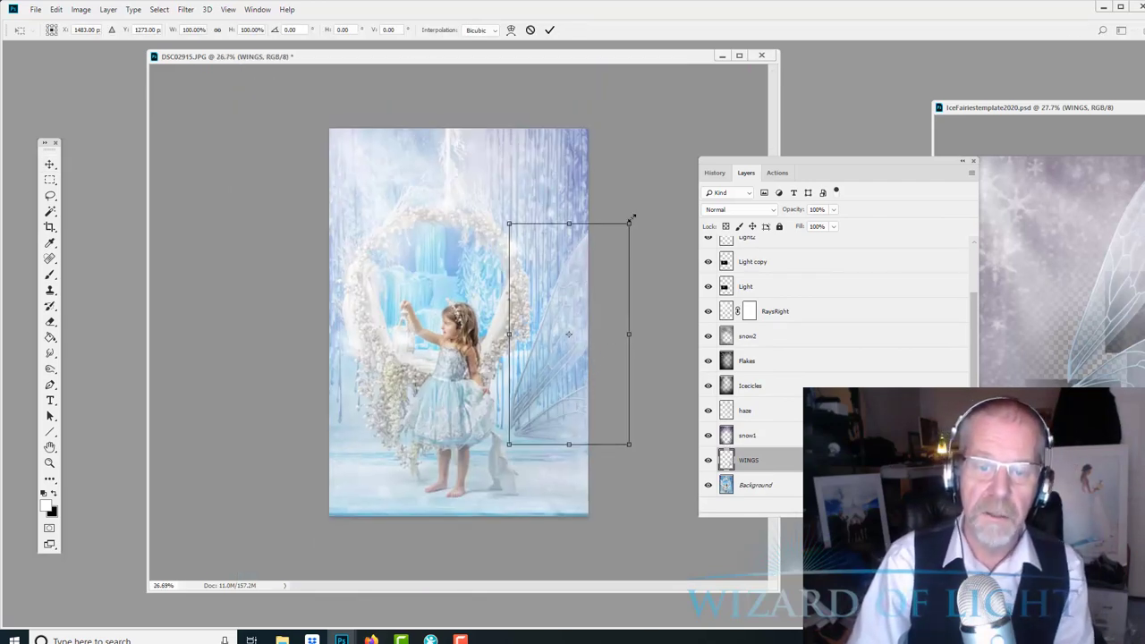
pyautogui.moveTo(632, 218); pyautogui.dragTo(568, 307)
pyautogui.scroll(3, 567, 307)
pyautogui.moveTo(550, 363); pyautogui.dragTo(470, 268)
pyautogui.scroll(2, 470, 269)
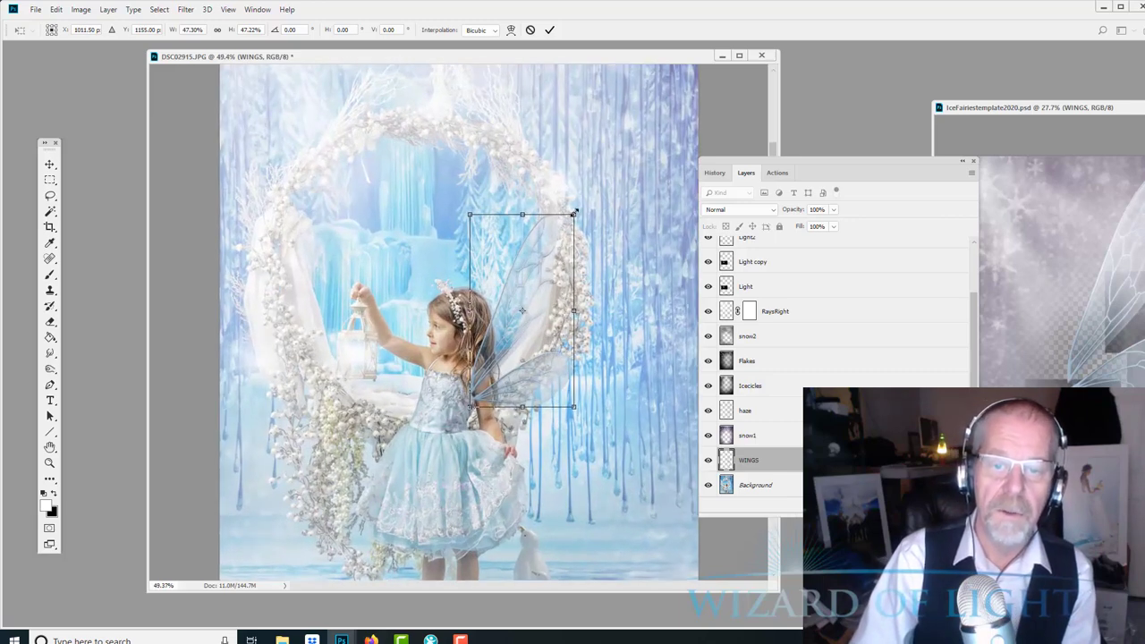
pyautogui.moveTo(574, 215); pyautogui.dragTo(554, 254)
pyautogui.moveTo(532, 294); pyautogui.dragTo(522, 263)
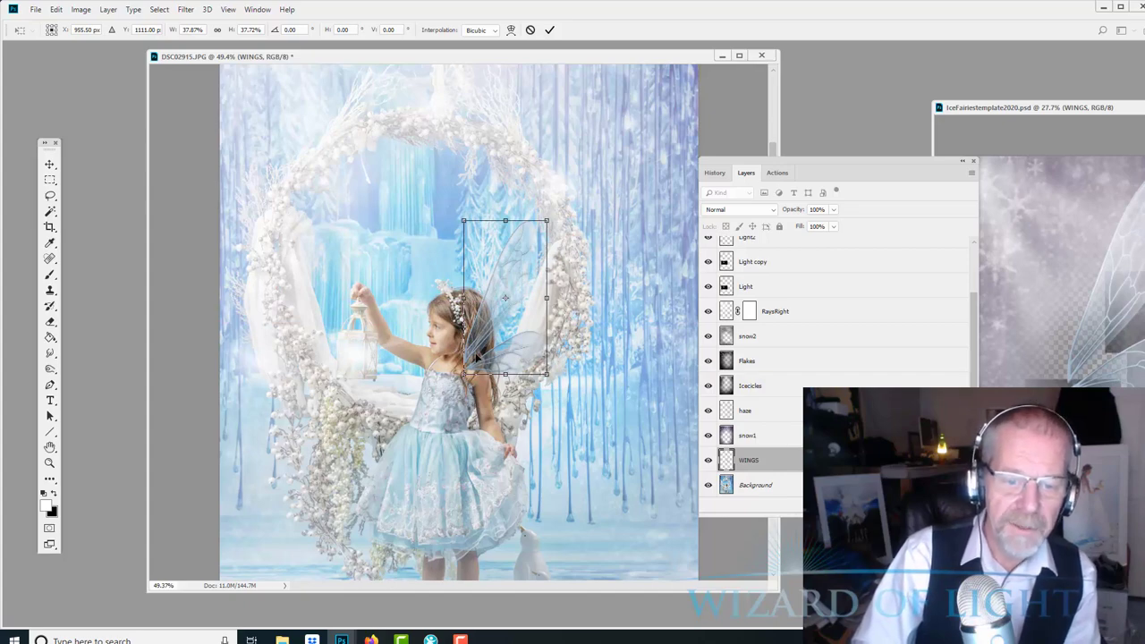
pyautogui.scroll(3, 463, 355)
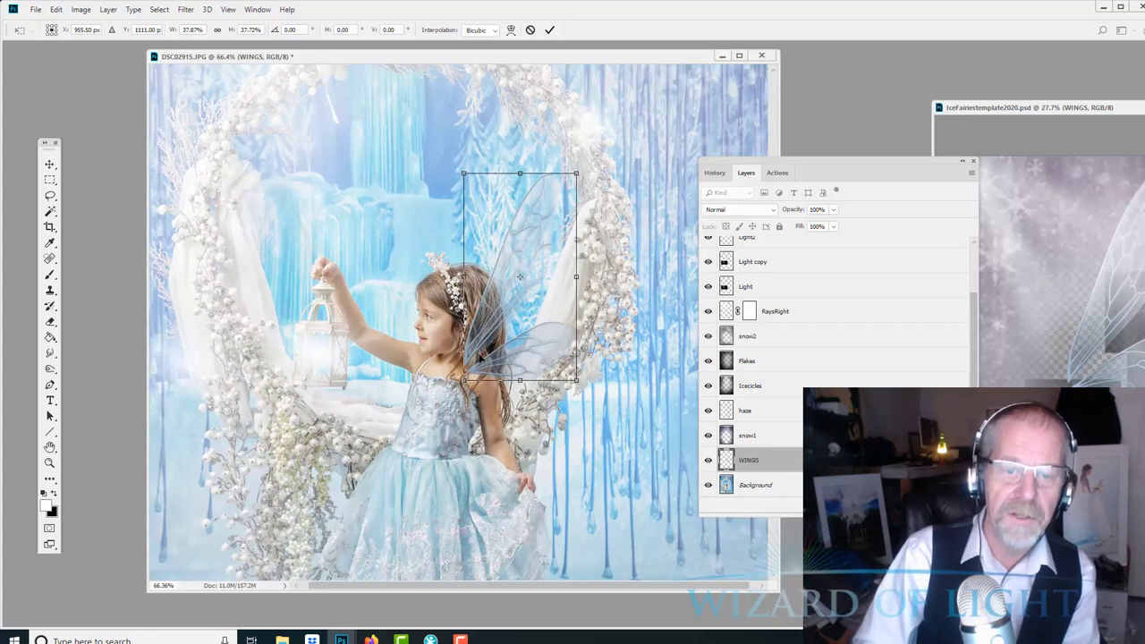
pyautogui.press('Return')
# - Duplicate the wings, flip the copy horizontally and move it left onto her back
pyautogui.hotkey('ctrl', 'j')
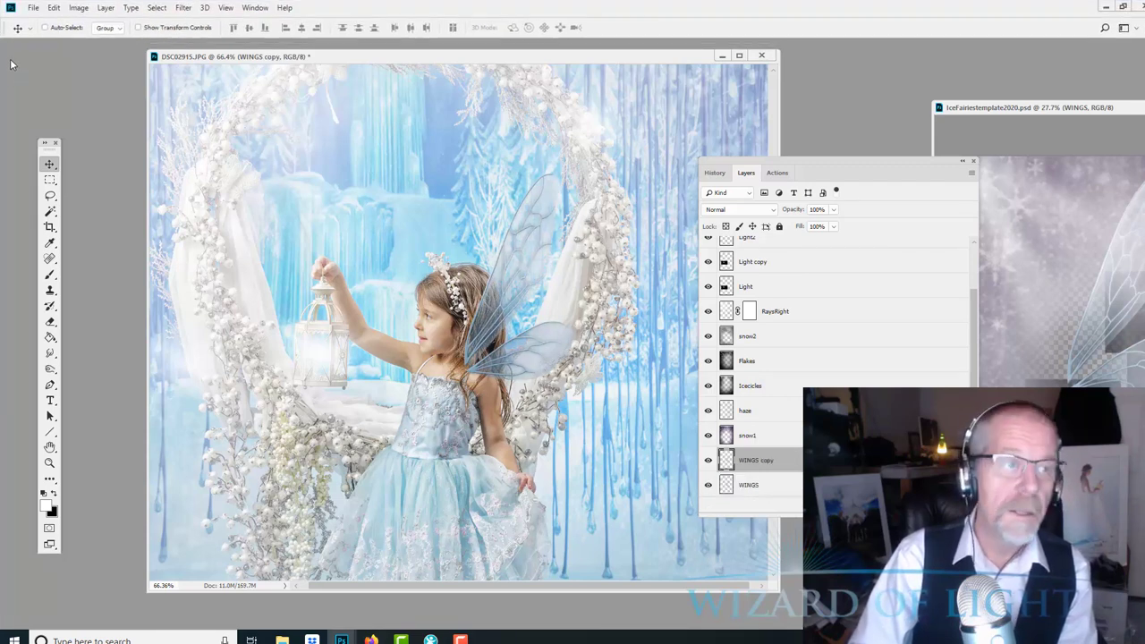
pyautogui.click(56, 8)
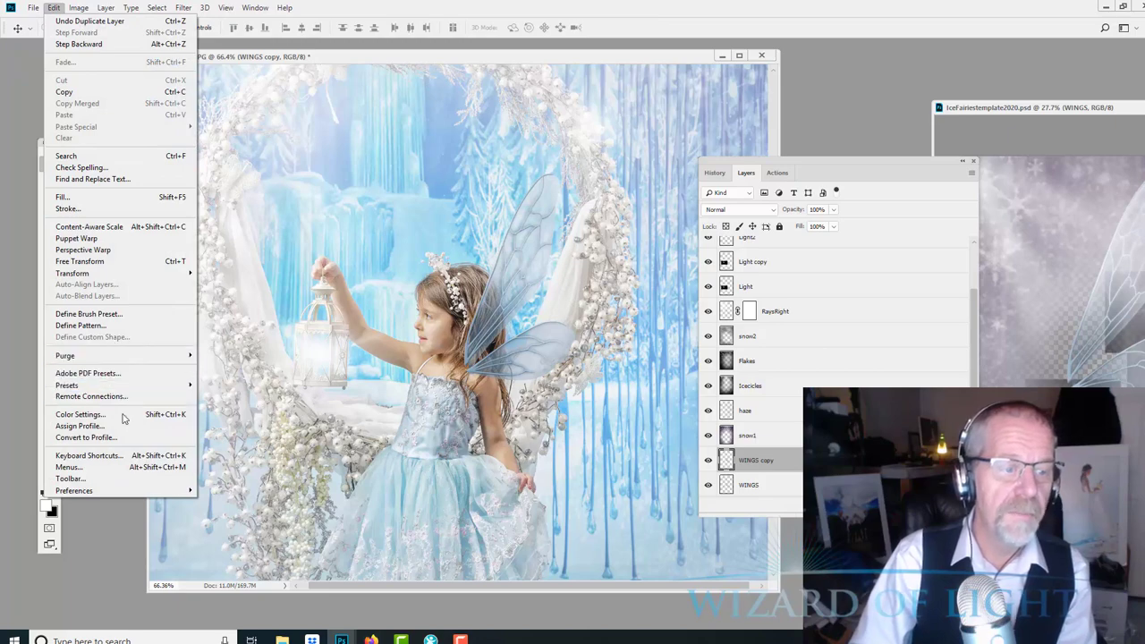
pyautogui.click(116, 262)
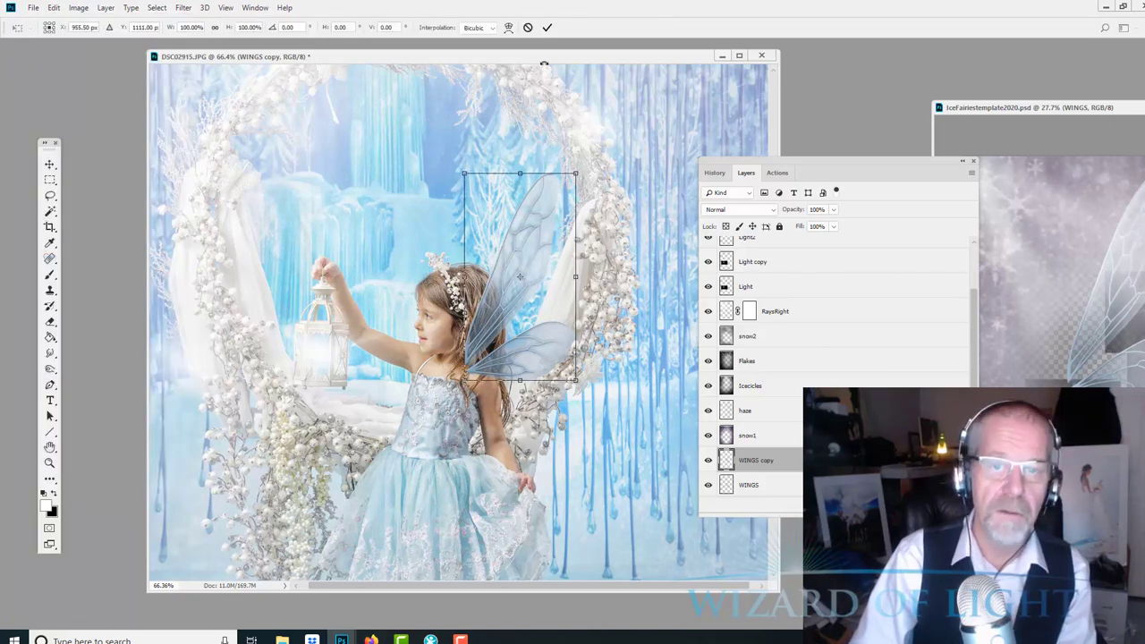
pyautogui.click(527, 27)
pyautogui.click(54, 8)
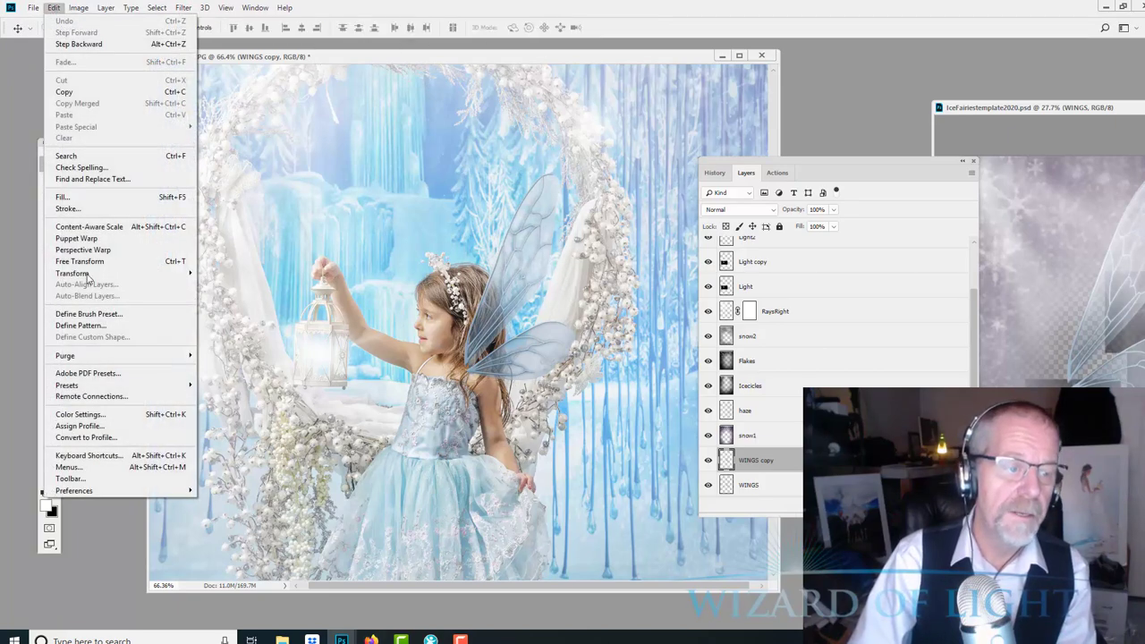
pyautogui.moveTo(130, 274)
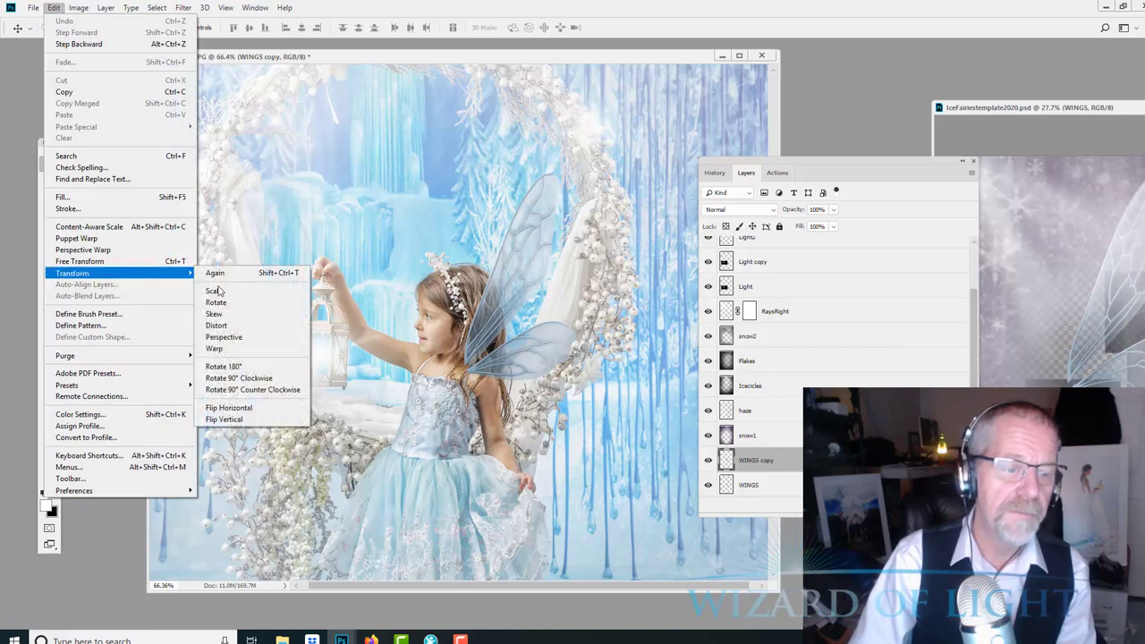
pyautogui.click(231, 408)
pyautogui.moveTo(537, 315); pyautogui.dragTo(415, 318)
# - Rotate the mirrored WINGS copy about 17 degrees and nudge it right and up
pyautogui.hotkey('ctrl', 't')
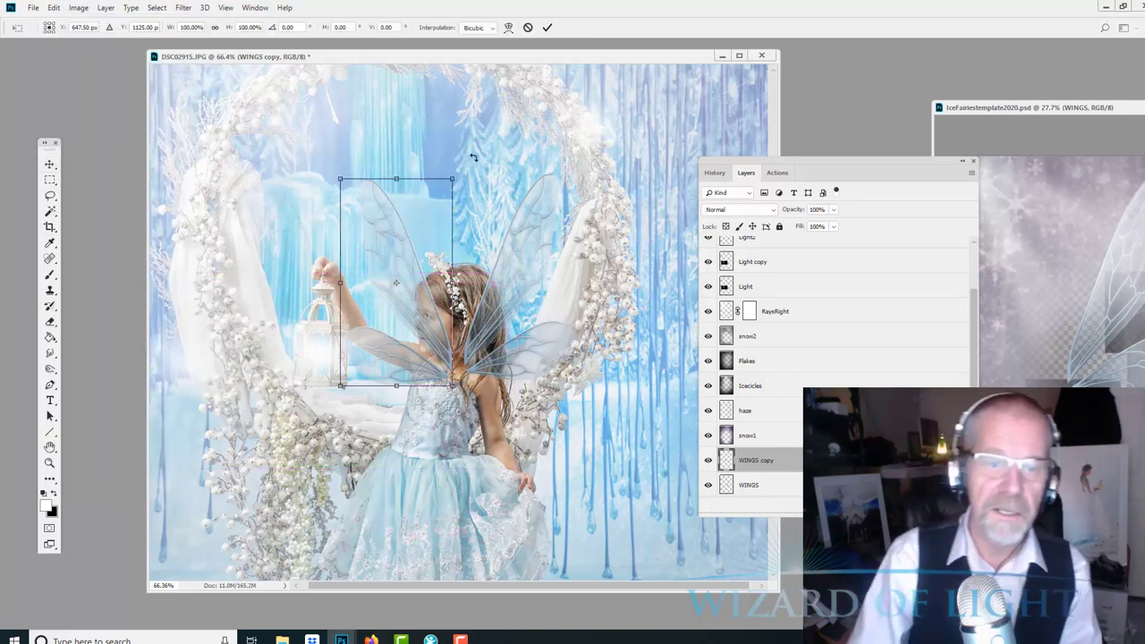
pyautogui.moveTo(475, 153); pyautogui.dragTo(506, 191)
pyautogui.moveTo(417, 250); pyautogui.dragTo(443, 213)
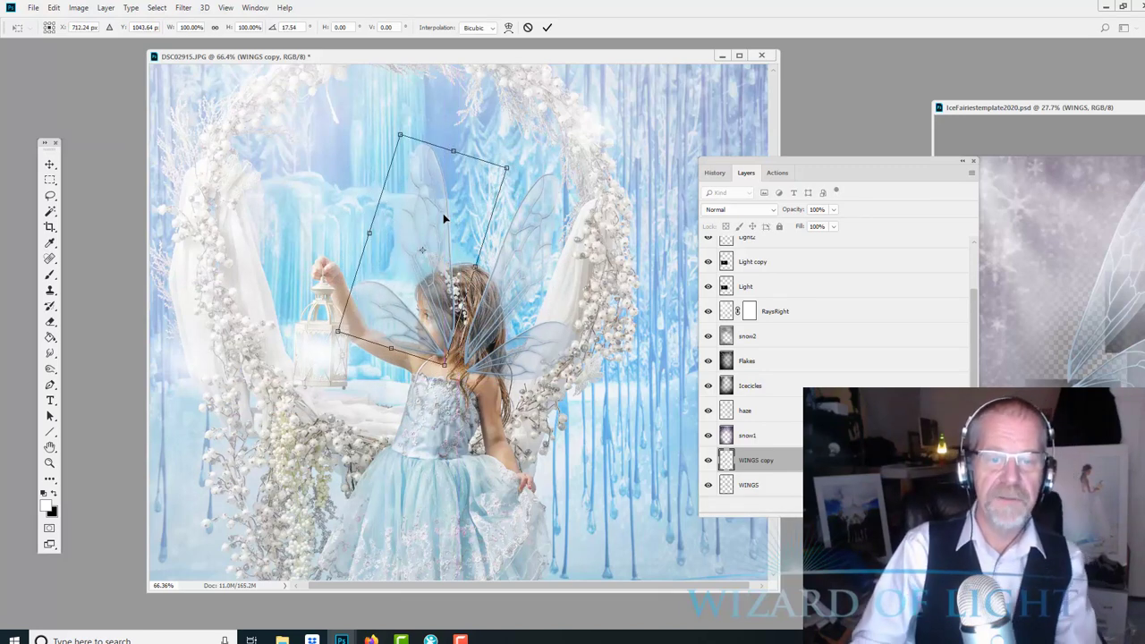
pyautogui.press('Return')
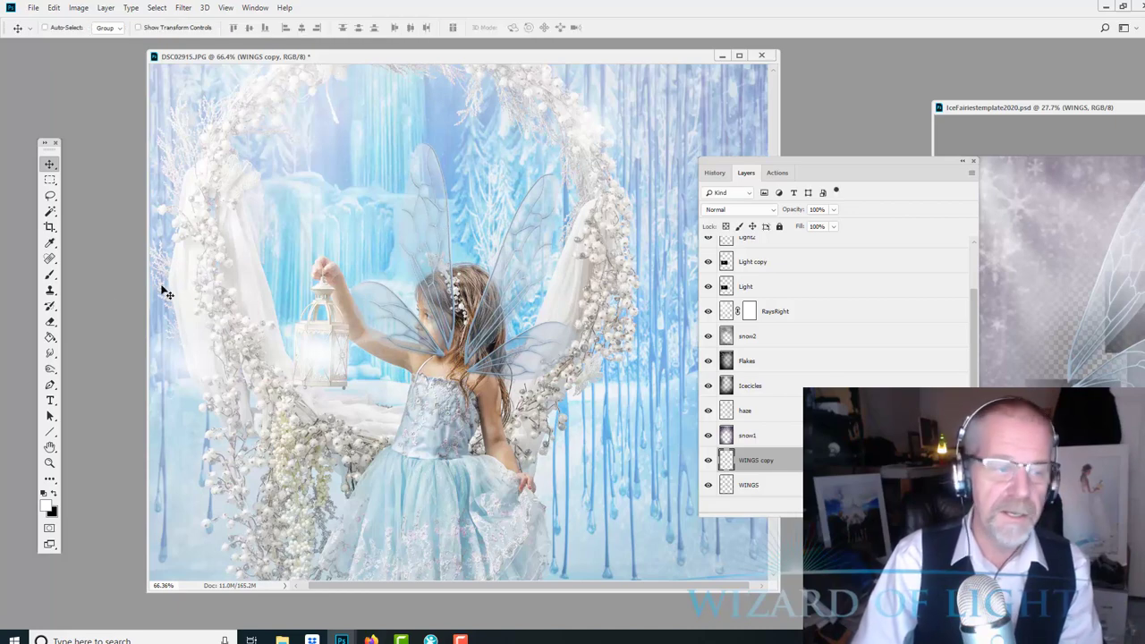
# - Erase the WINGS copy lines over the girl's face, tiara, cheek and neck
pyautogui.click(50, 321)
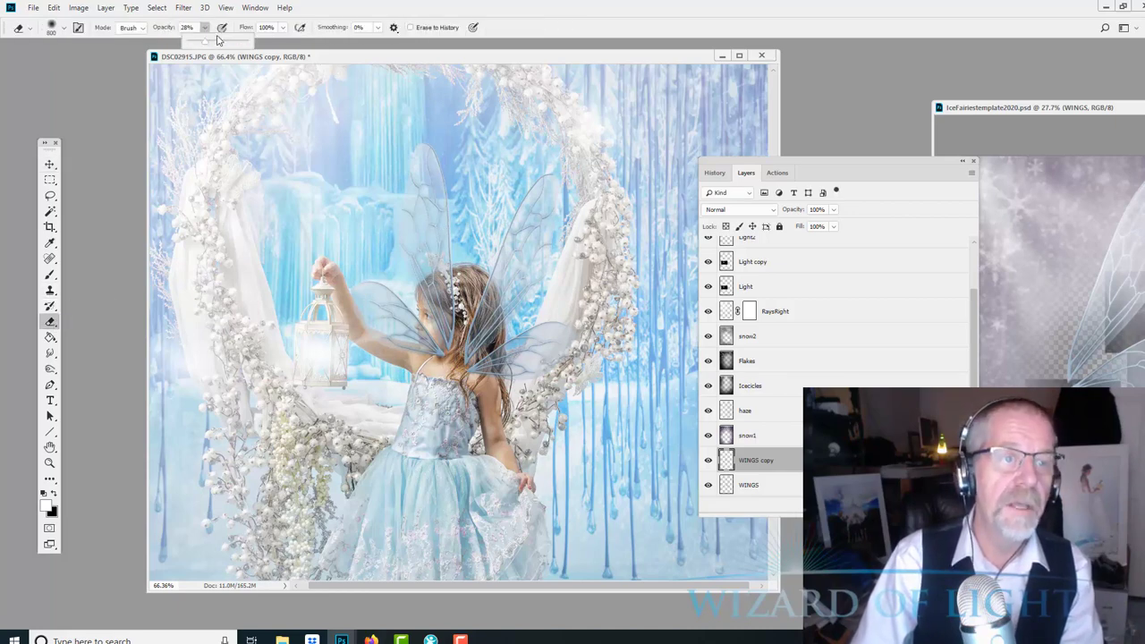
pyautogui.scroll(4, 475, 384)
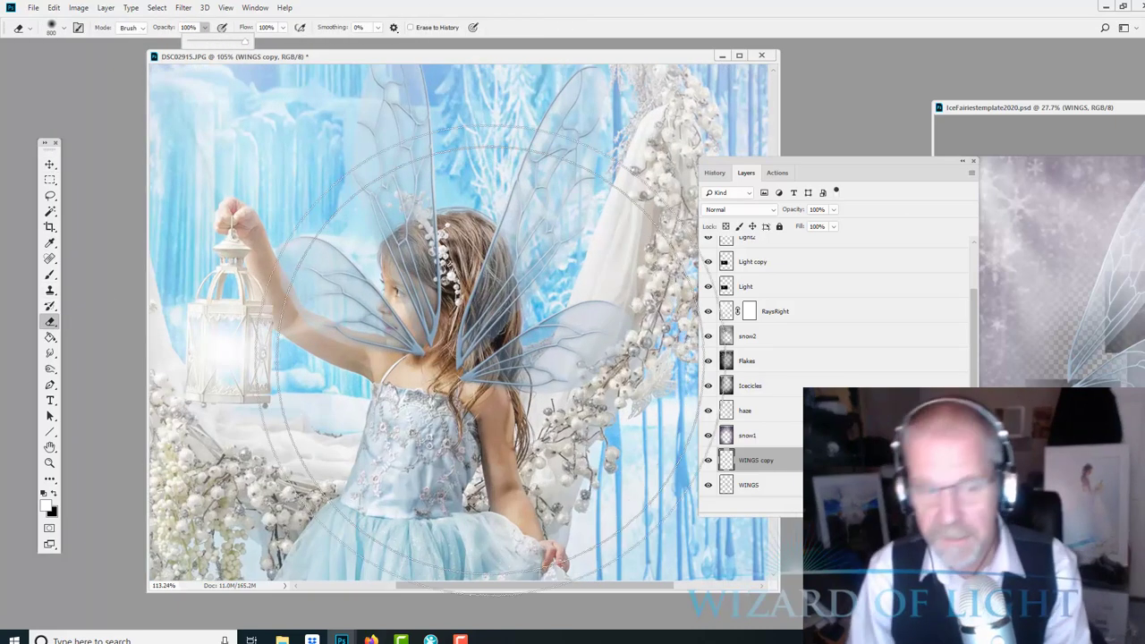
pyautogui.press('[')
pyautogui.press('[')
pyautogui.press('[')
pyautogui.press('[')
pyautogui.press('[')
pyautogui.press('[')
pyautogui.press('[')
pyautogui.press('[')
pyautogui.press('[')
pyautogui.press('[')
pyautogui.press('[')
pyautogui.press('[')
pyautogui.press('[')
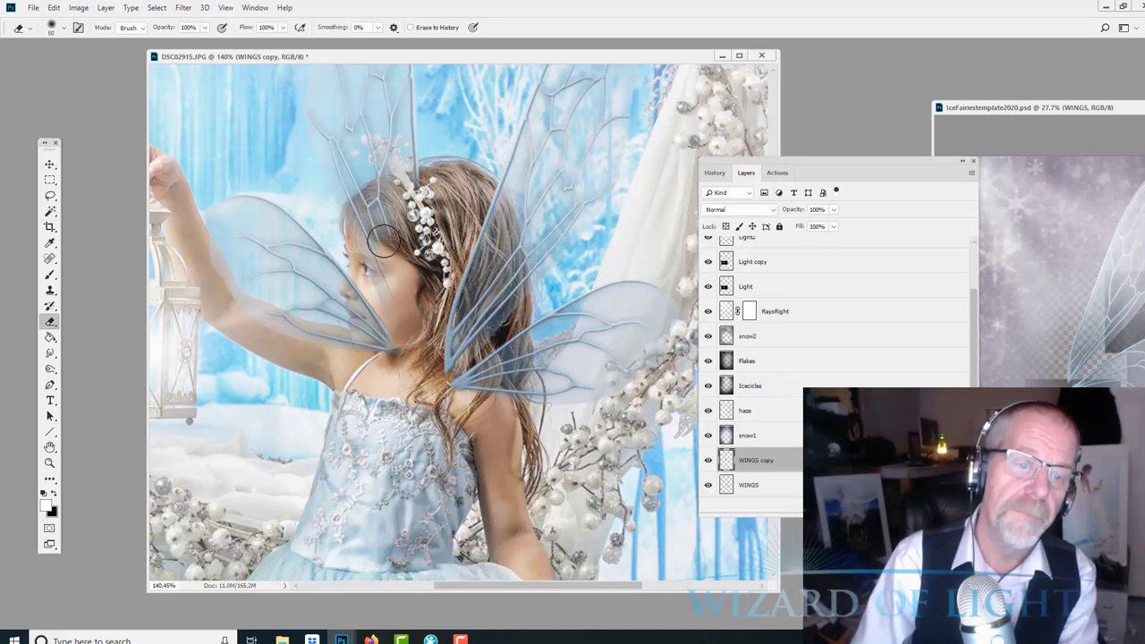
pyautogui.press('[')
pyautogui.press('[')
pyautogui.moveTo(394, 304)
pyautogui.mouseDown()
pyautogui.moveTo(362, 217)
pyautogui.moveTo(378, 204)
pyautogui.moveTo(389, 227)
pyautogui.moveTo(414, 177)
pyautogui.moveTo(363, 215)
pyautogui.mouseUp()
pyautogui.press('[')
pyautogui.press('[')
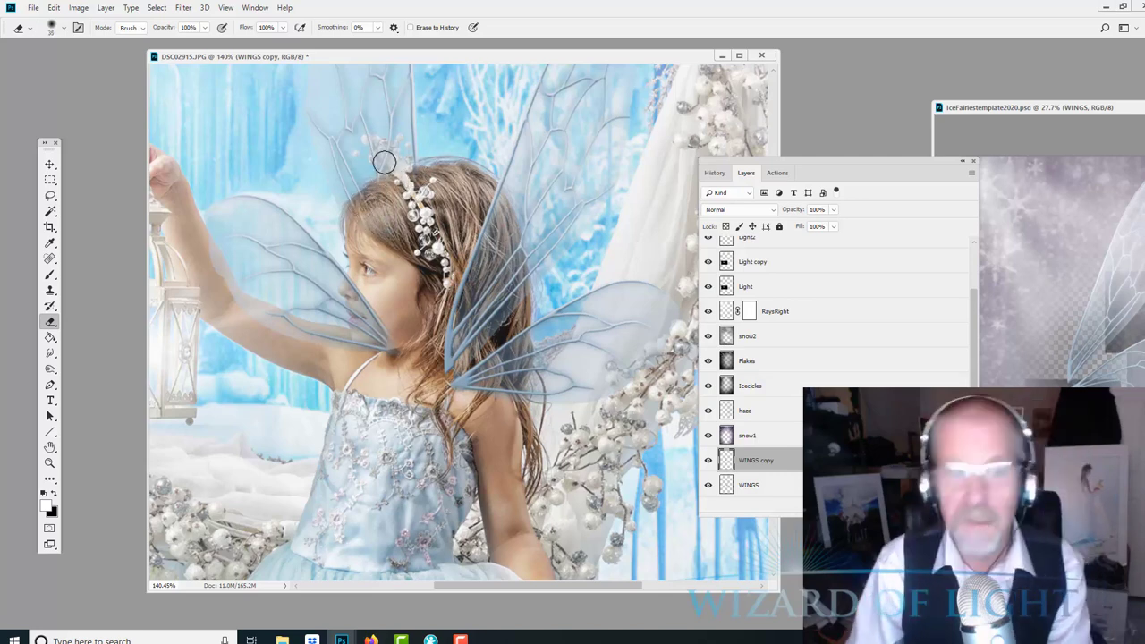
pyautogui.press('[')
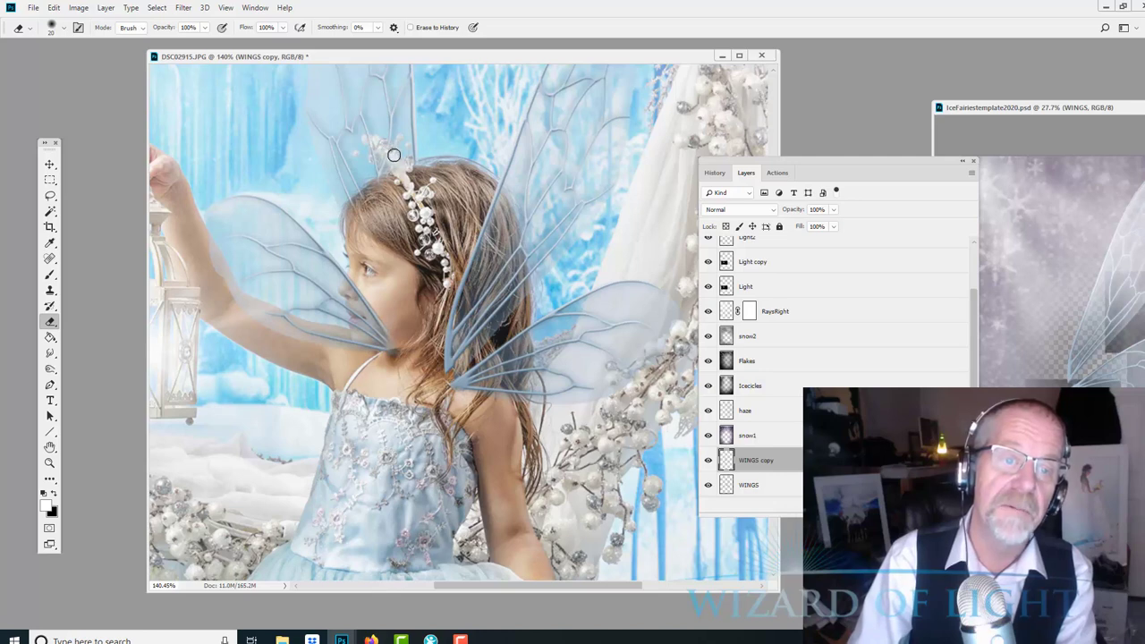
pyautogui.moveTo(391, 153)
pyautogui.mouseDown()
pyautogui.moveTo(403, 164)
pyautogui.moveTo(393, 170)
pyautogui.moveTo(372, 142)
pyautogui.mouseUp()
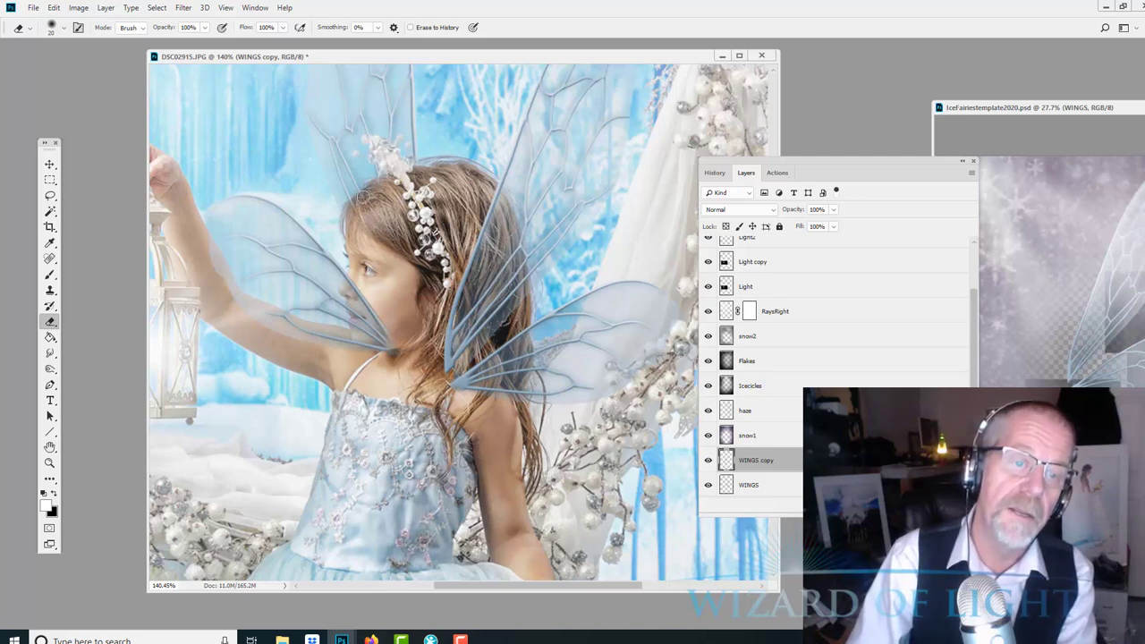
pyautogui.press(']')
pyautogui.moveTo(380, 296)
pyautogui.mouseDown()
pyautogui.moveTo(385, 357)
pyautogui.moveTo(332, 347)
pyautogui.moveTo(256, 319)
pyautogui.moveTo(202, 243)
pyautogui.mouseUp()
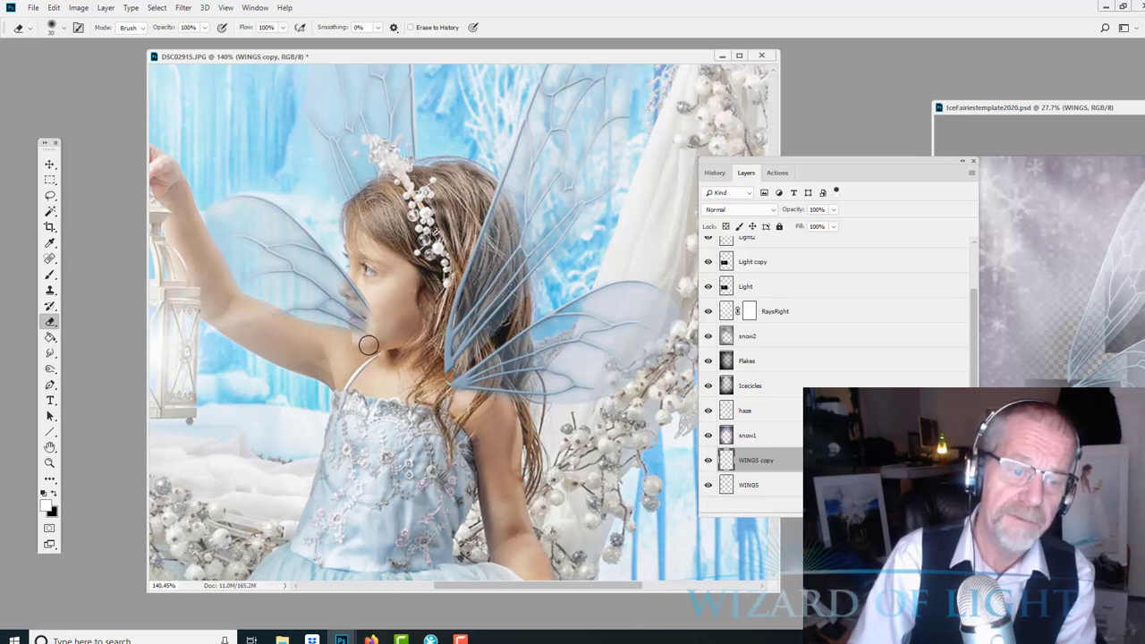
pyautogui.press('[')
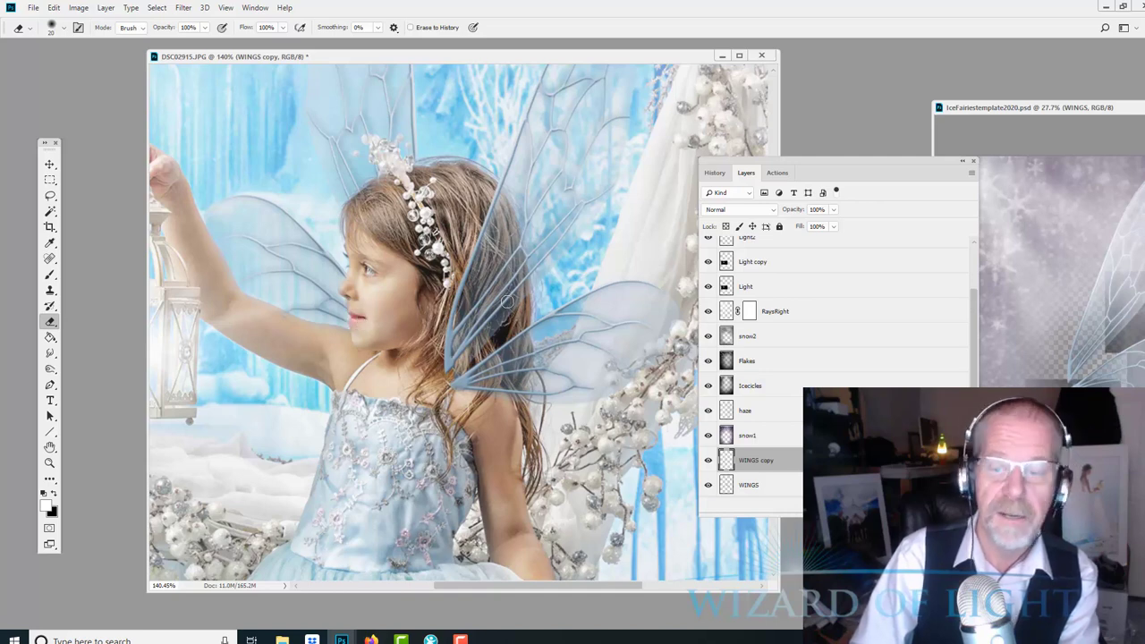
# - Erase the original WINGS veins overlapping her hair, then fit the image to the window
pyautogui.click(757, 484)
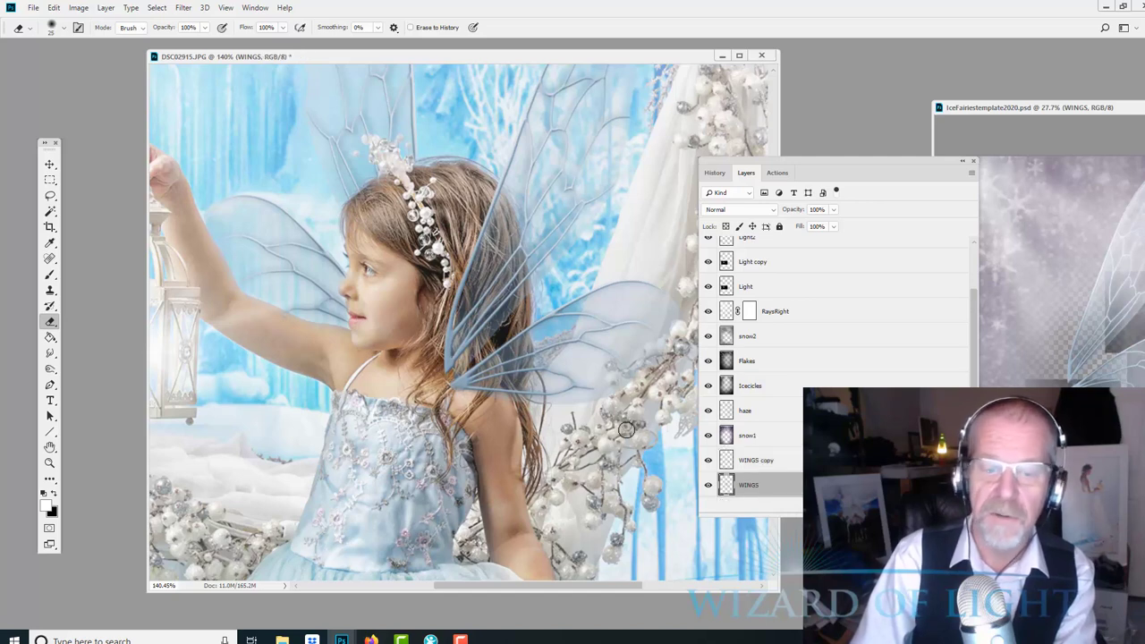
pyautogui.moveTo(467, 300)
pyautogui.mouseDown()
pyautogui.moveTo(481, 264)
pyautogui.moveTo(445, 358)
pyautogui.moveTo(458, 341)
pyautogui.moveTo(456, 376)
pyautogui.moveTo(471, 390)
pyautogui.moveTo(511, 345)
pyautogui.moveTo(514, 355)
pyautogui.moveTo(520, 333)
pyautogui.moveTo(505, 400)
pyautogui.moveTo(521, 361)
pyautogui.moveTo(492, 328)
pyautogui.moveTo(493, 282)
pyautogui.moveTo(512, 294)
pyautogui.moveTo(492, 220)
pyautogui.moveTo(508, 218)
pyautogui.moveTo(521, 283)
pyautogui.moveTo(512, 394)
pyautogui.mouseUp()
pyautogui.press('[')
pyautogui.hotkey('ctrl', '0')
pyautogui.scroll(-3, 501, 563)
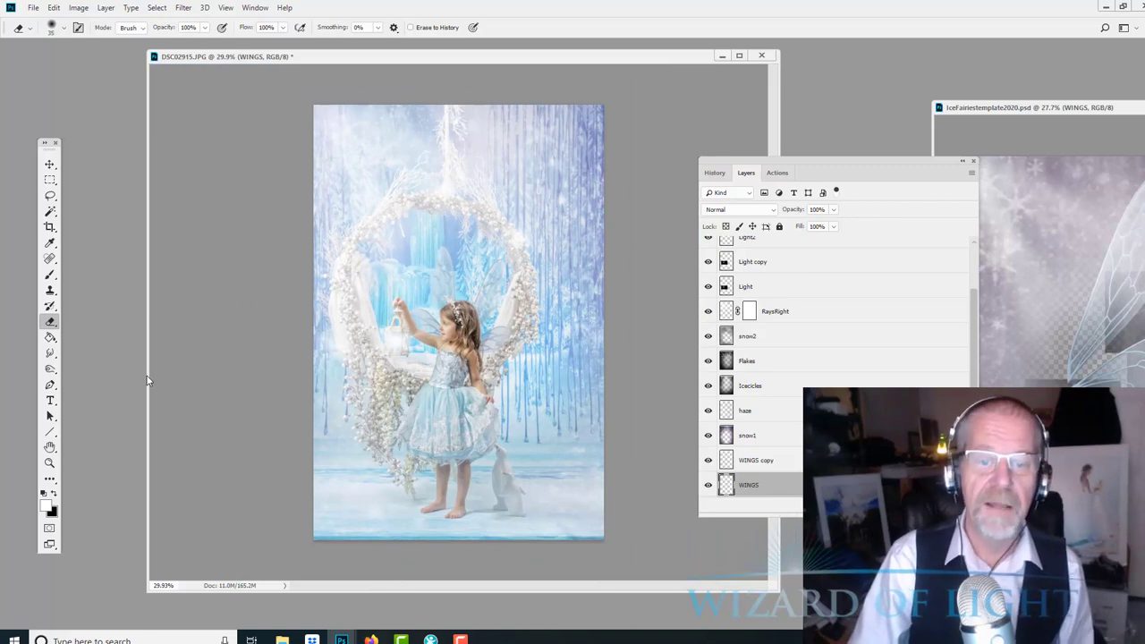
# - Shift the WINGS and WINGS copy layers into place near the girl's head
pyautogui.click(51, 166)
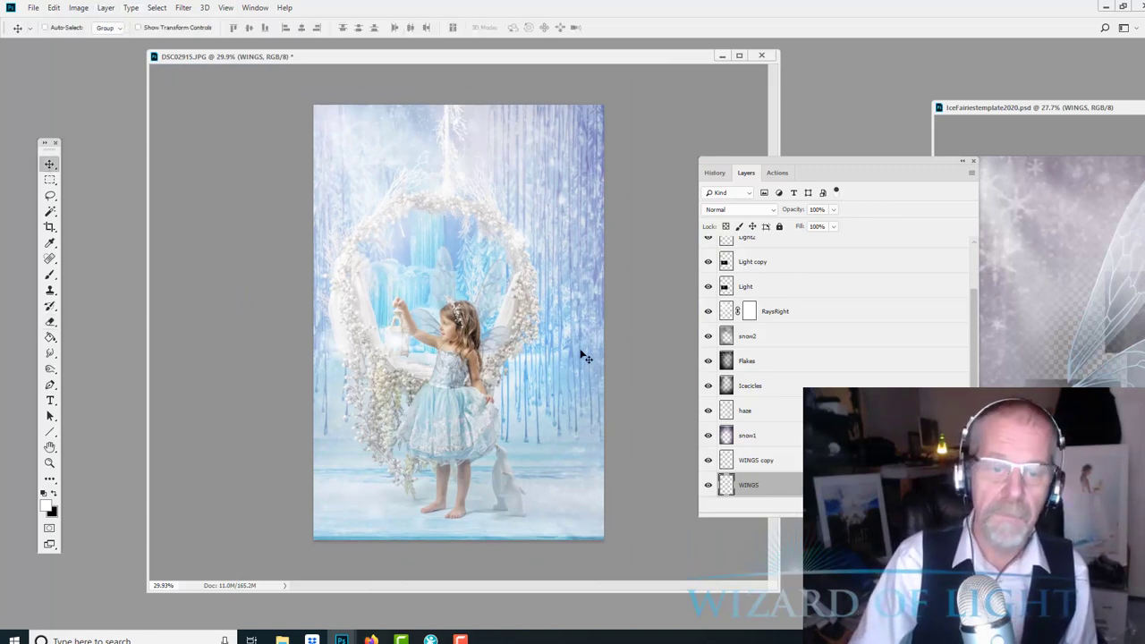
pyautogui.moveTo(580, 354); pyautogui.dragTo(575, 369)
pyautogui.click(754, 458)
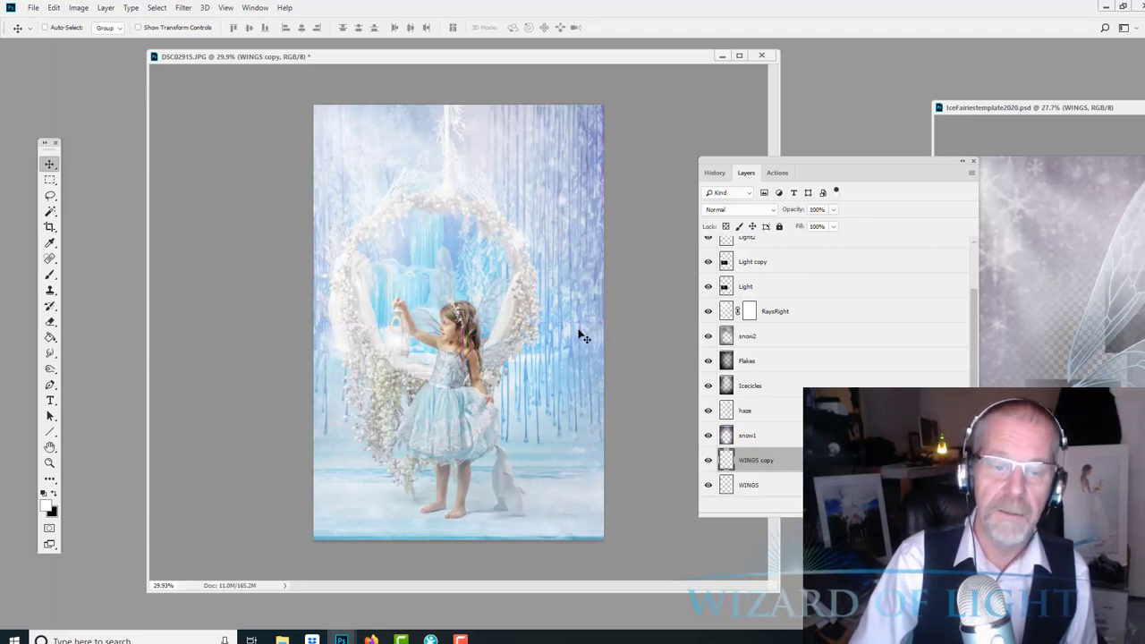
pyautogui.moveTo(537, 301); pyautogui.dragTo(539, 301)
pyautogui.hotkey('ctrl', '+')
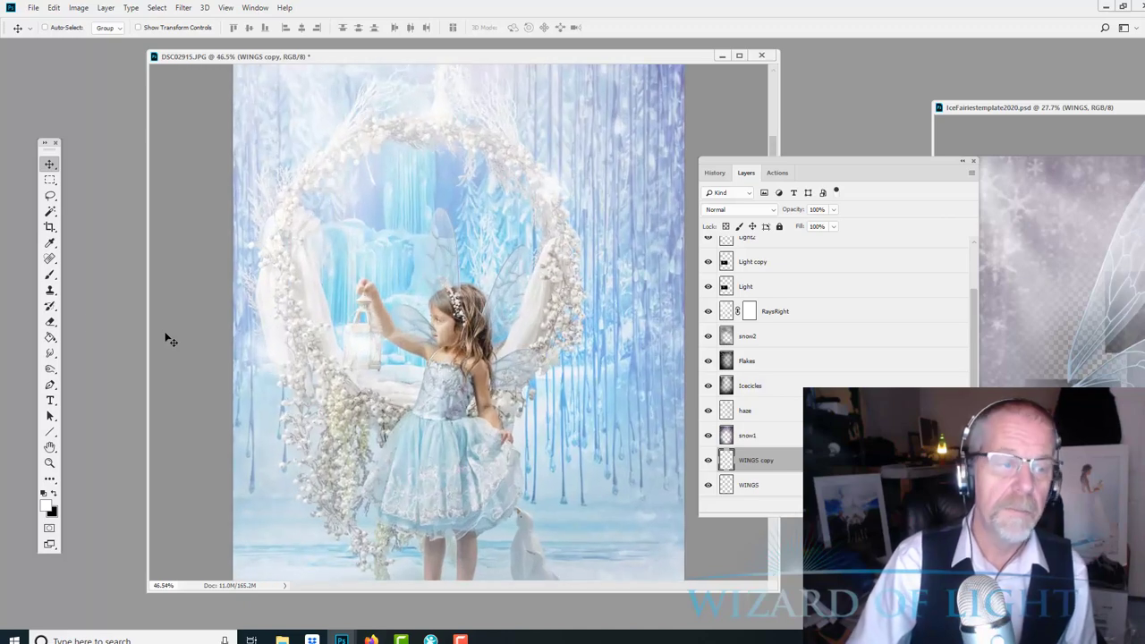
# - Erase overlapping parts on the WINGS and WINGS copy layers
pyautogui.click(51, 322)
pyautogui.scroll(3, 478, 333)
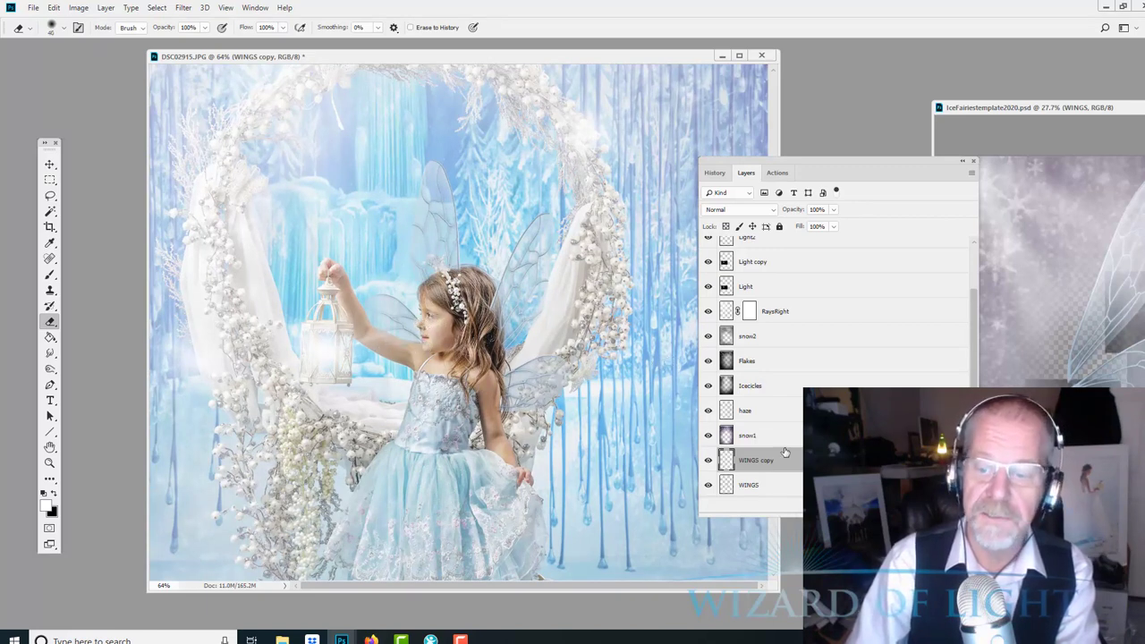
pyautogui.click(756, 485)
pyautogui.scroll(2, 505, 300)
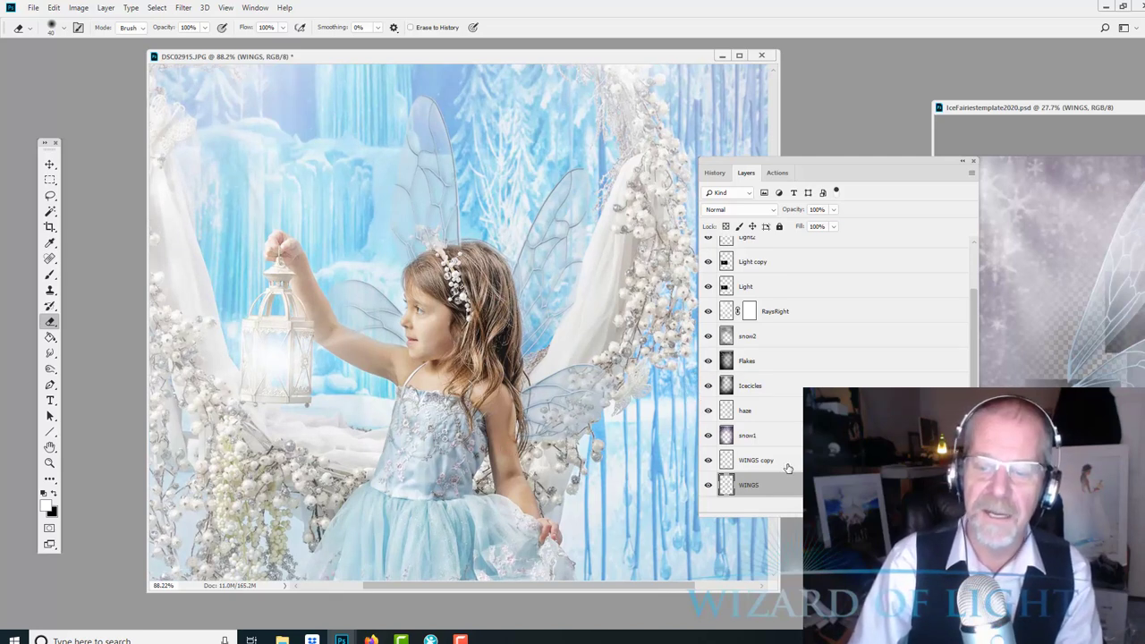
pyautogui.click(756, 460)
pyautogui.scroll(2, 463, 255)
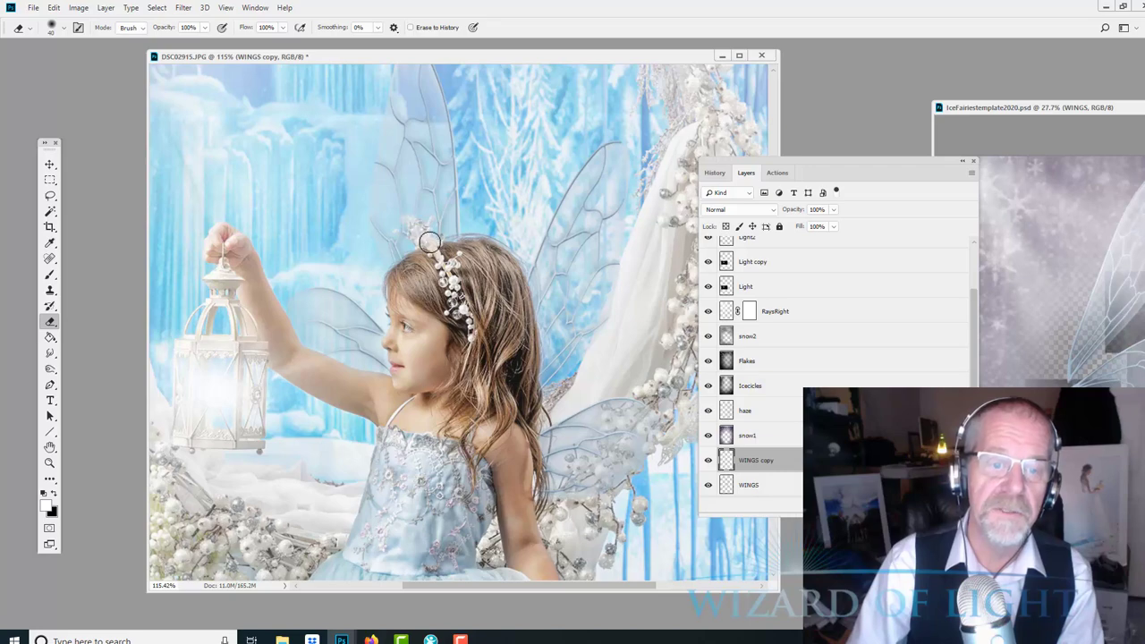
pyautogui.scroll(-5, 436, 244)
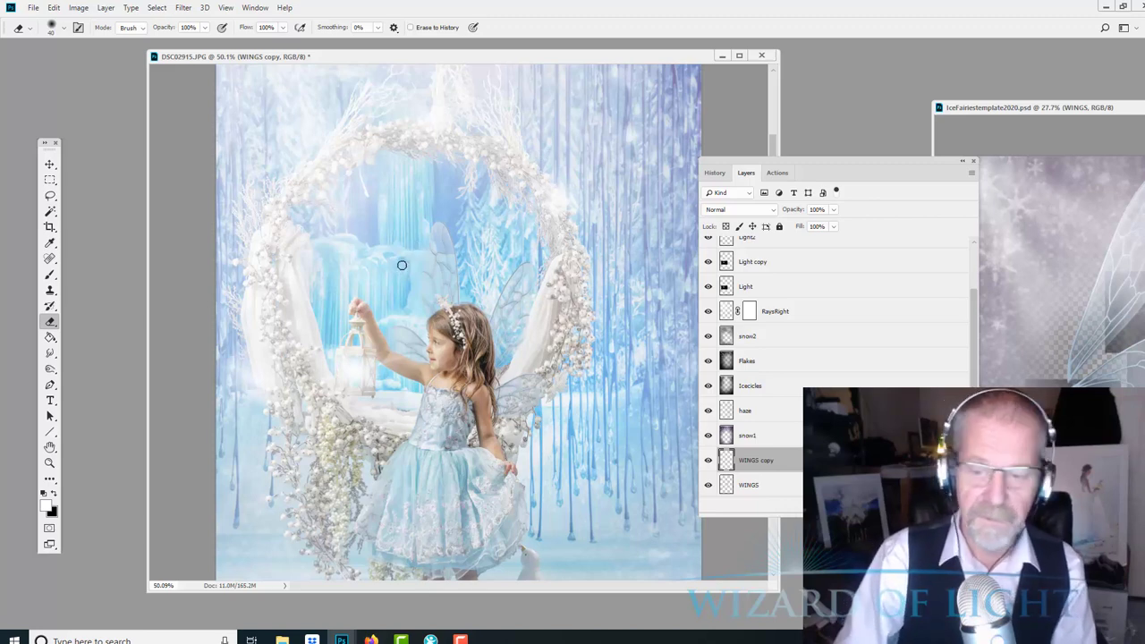
pyautogui.scroll(-5, 509, 296)
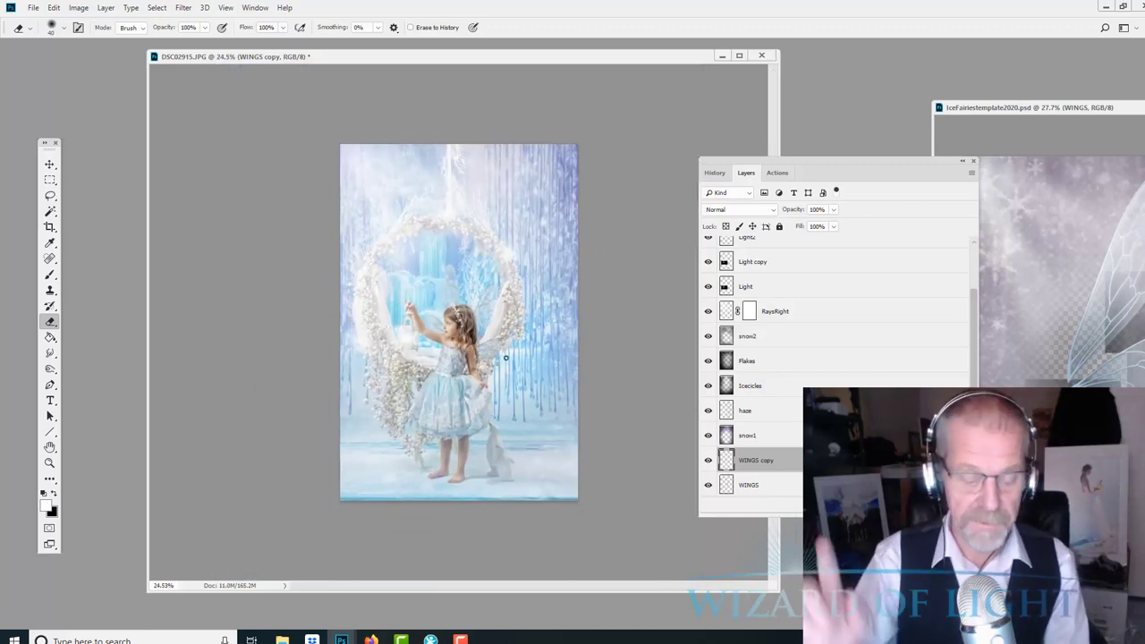
# - Flatten the image and run the AirBrushFreqSEP action to create the AIRBRUSHING group
pyautogui.hotkey('ctrl', 'shift', 'e')
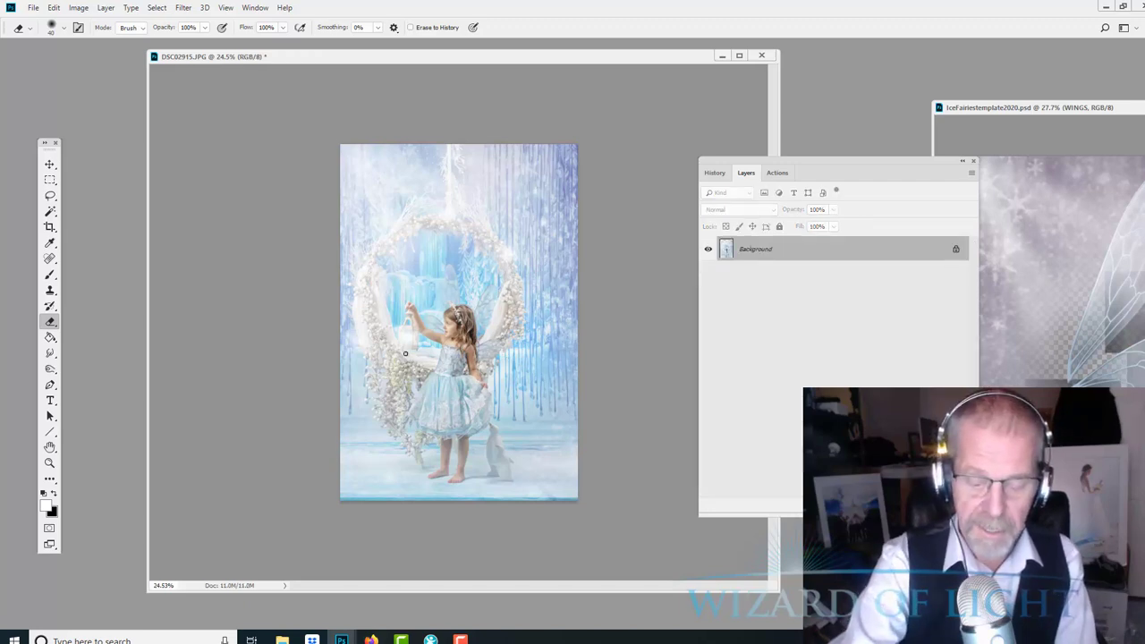
pyautogui.press('F2')
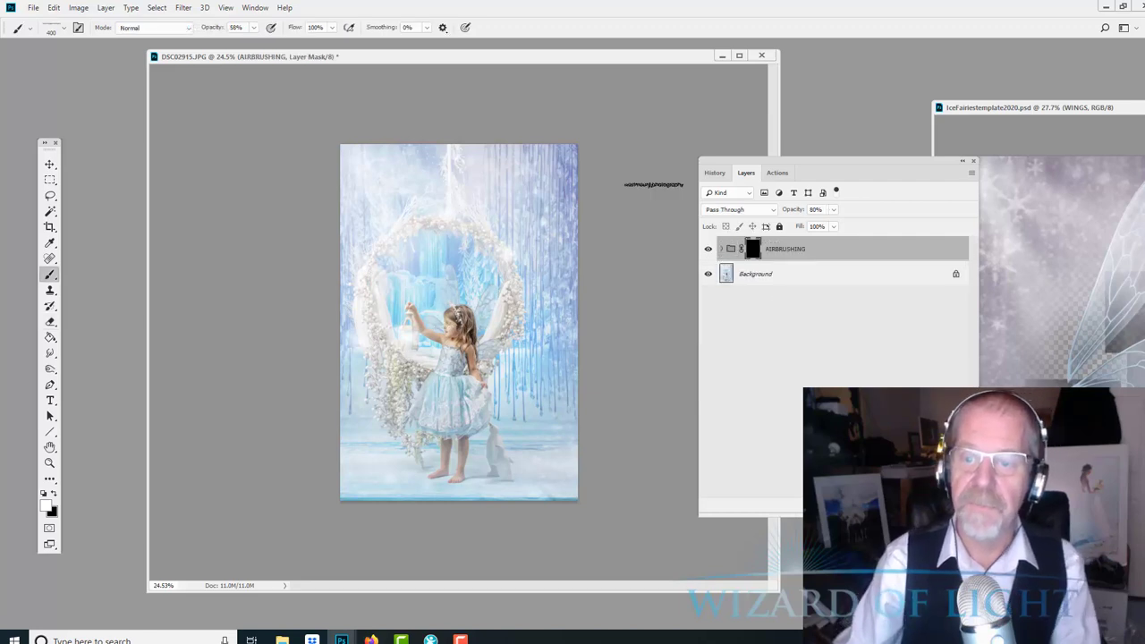
pyautogui.click(777, 173)
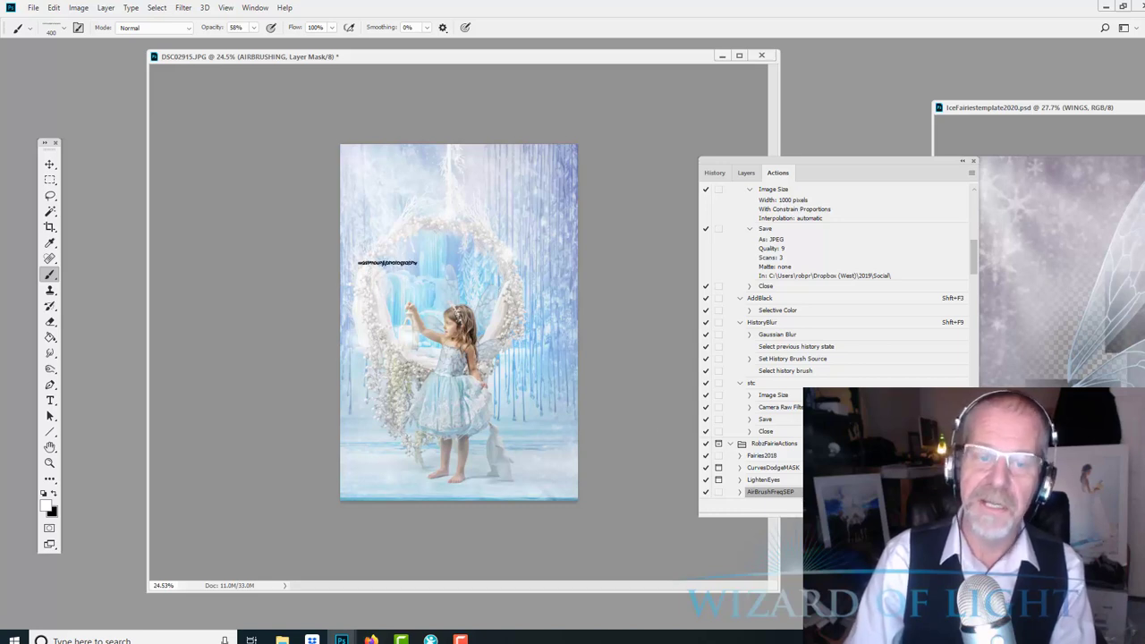
# - Choose a soft round brush at 0% hardness with 10% opacity
pyautogui.click(50, 30)
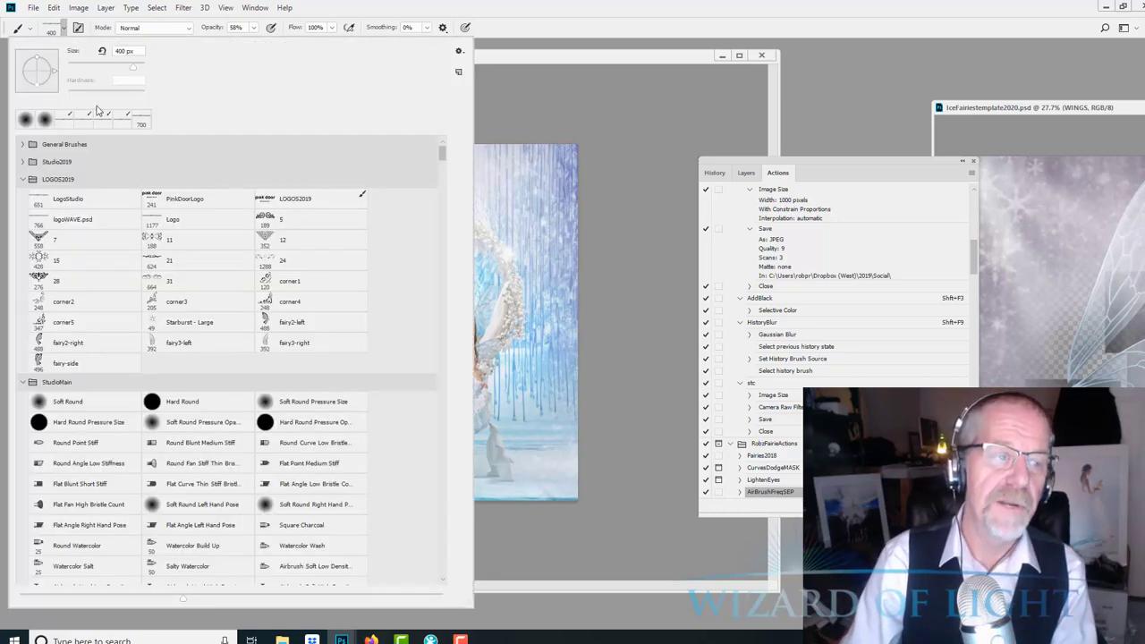
pyautogui.click(43, 122)
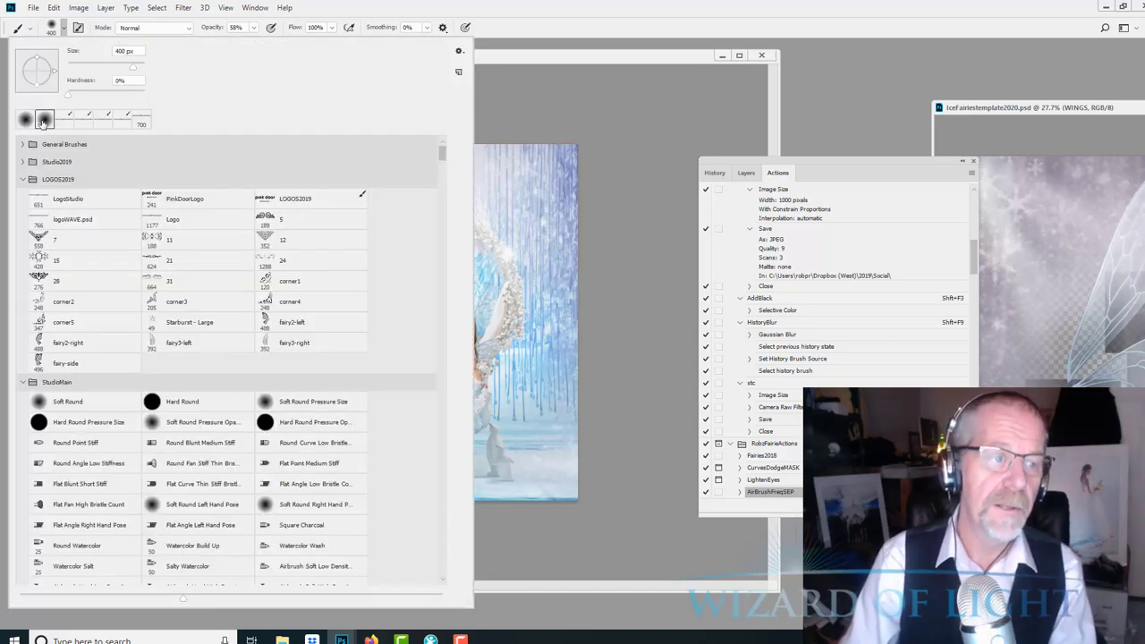
pyautogui.click(255, 28)
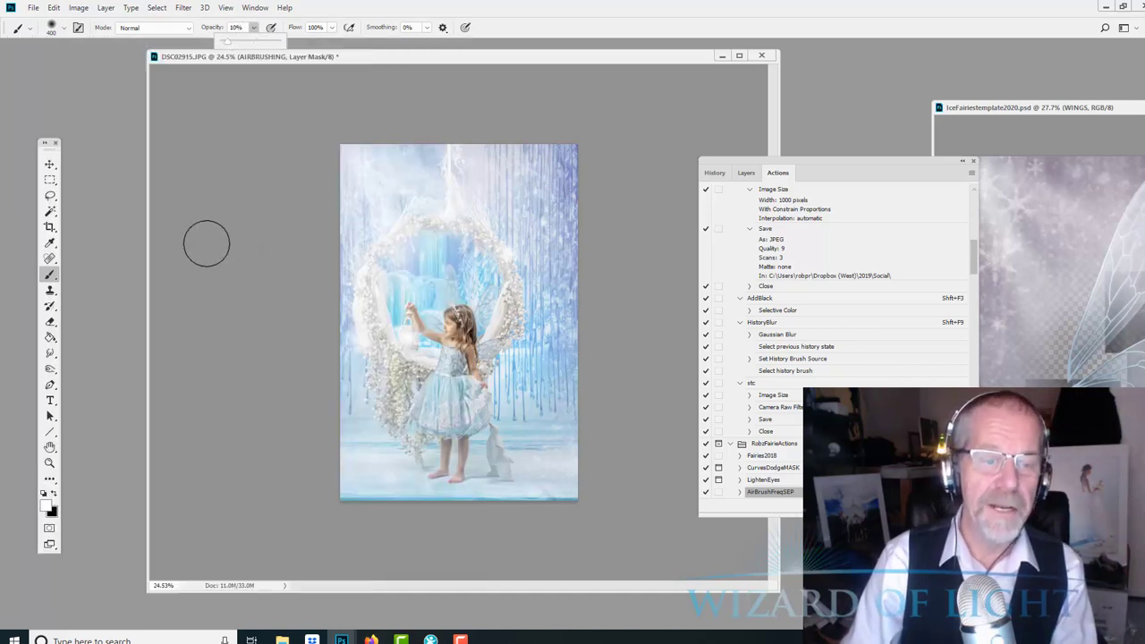
# - Paint the AIRBRUSHING mask over the arm and face, shrinking the brush to 40
pyautogui.scroll(3, 473, 422)
pyautogui.scroll(4, 482, 432)
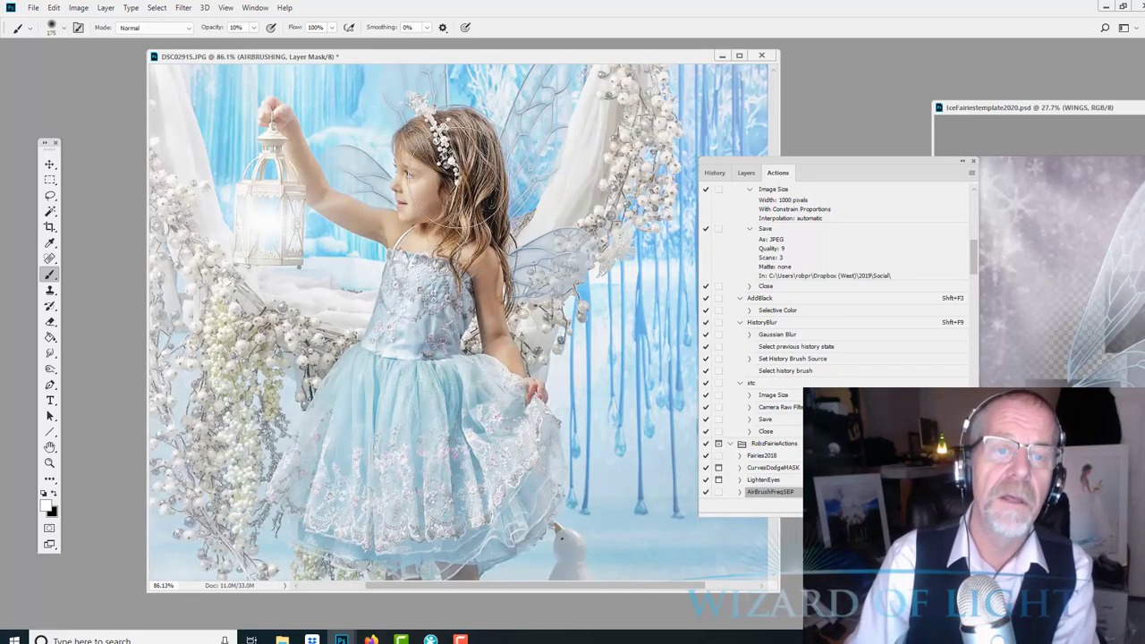
pyautogui.scroll(2, 484, 260)
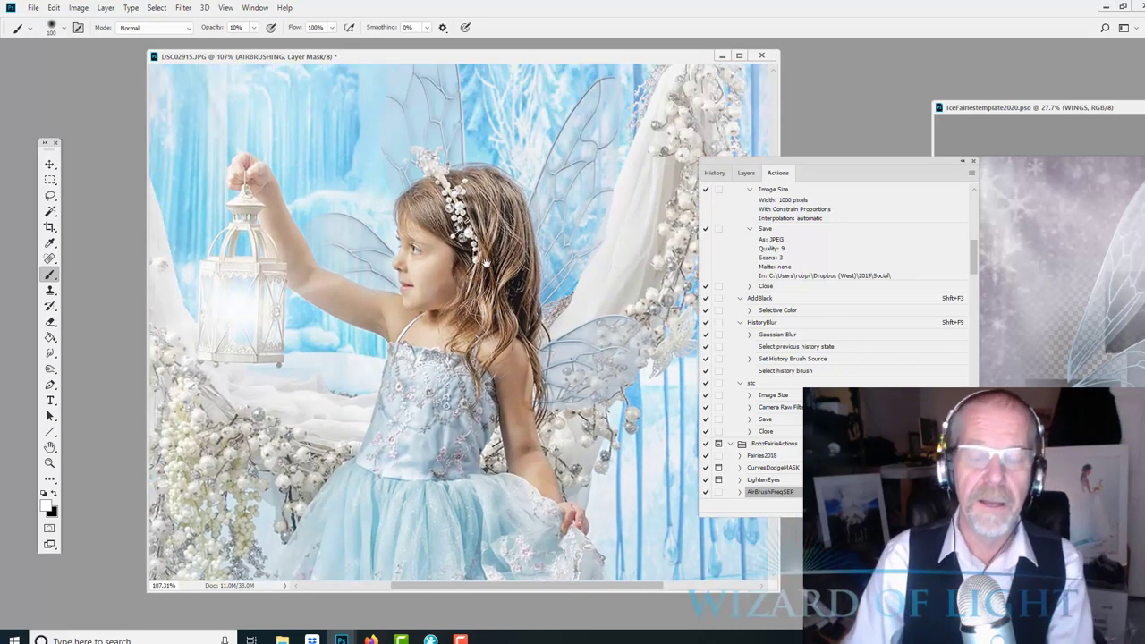
pyautogui.press('[')
pyautogui.press('[')
pyautogui.press('[')
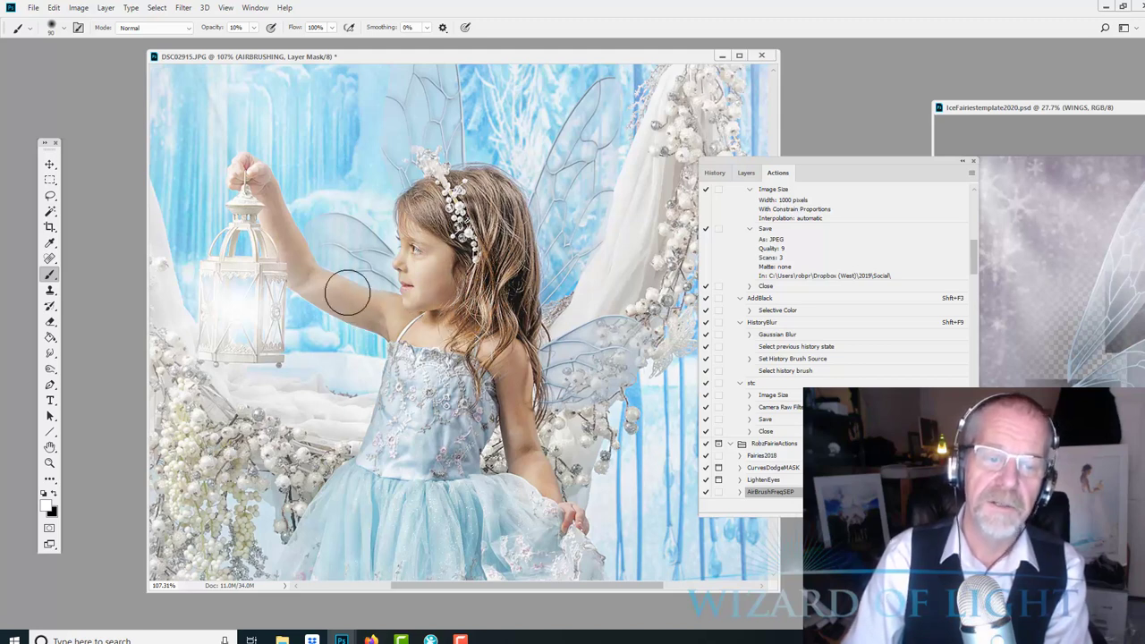
pyautogui.press(']')
pyautogui.press(']')
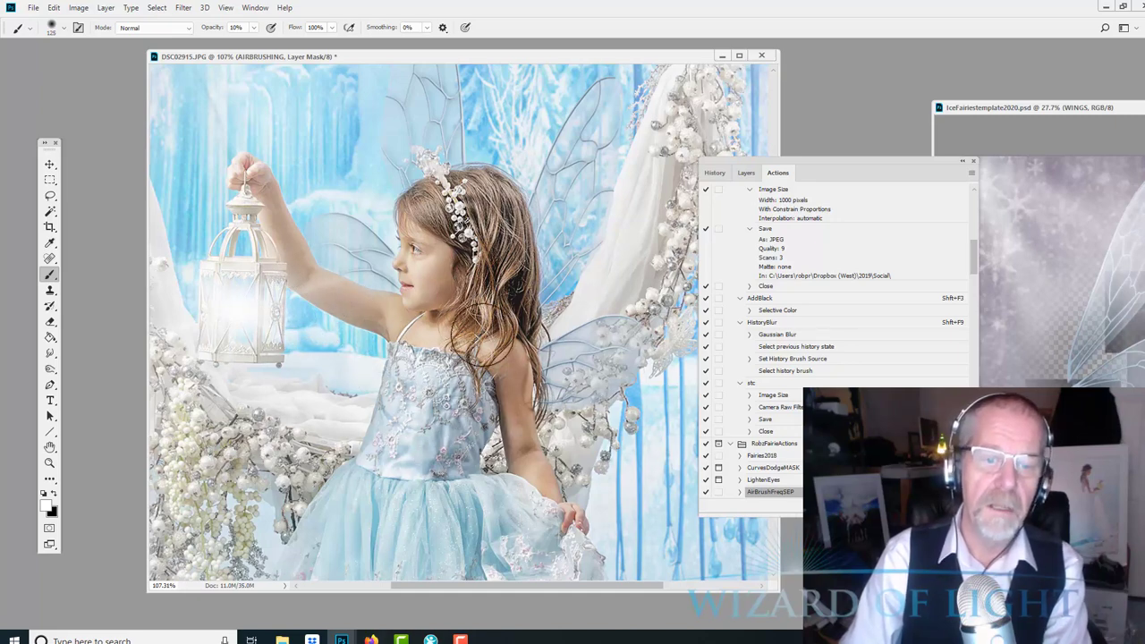
pyautogui.press('[')
pyautogui.scroll(4, 470, 382)
pyautogui.press('[')
pyautogui.press('[')
pyautogui.press('[')
pyautogui.press('[')
pyautogui.press('[')
pyautogui.press('[')
pyautogui.press('[')
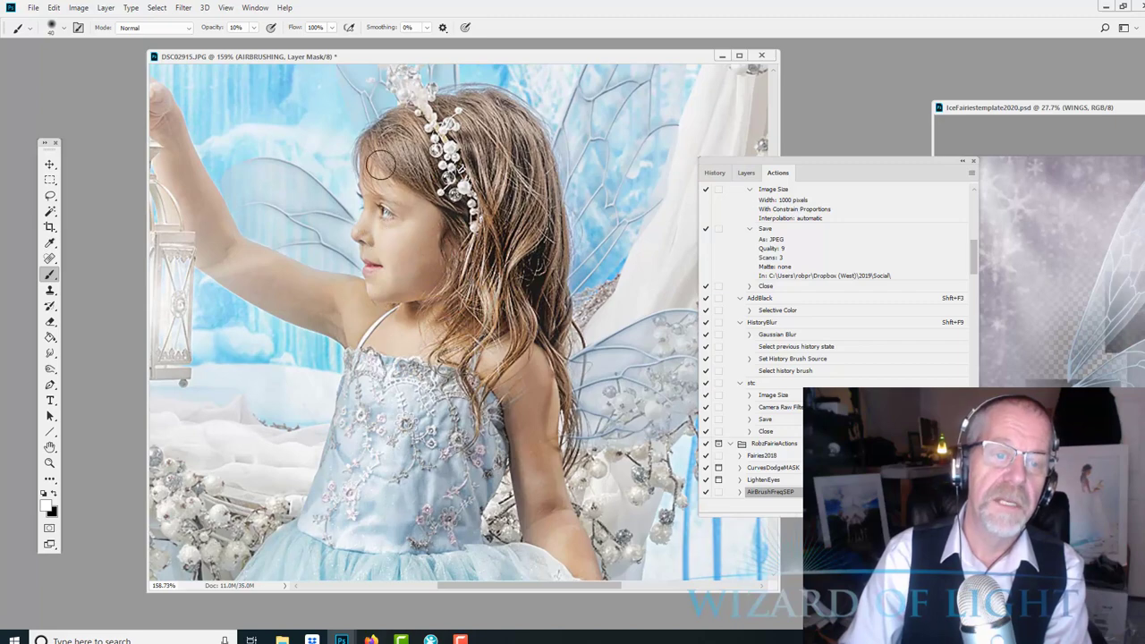
# - Fit the whole image and soften the dress with a 700-pixel brush
pyautogui.hotkey('ctrl', '0')
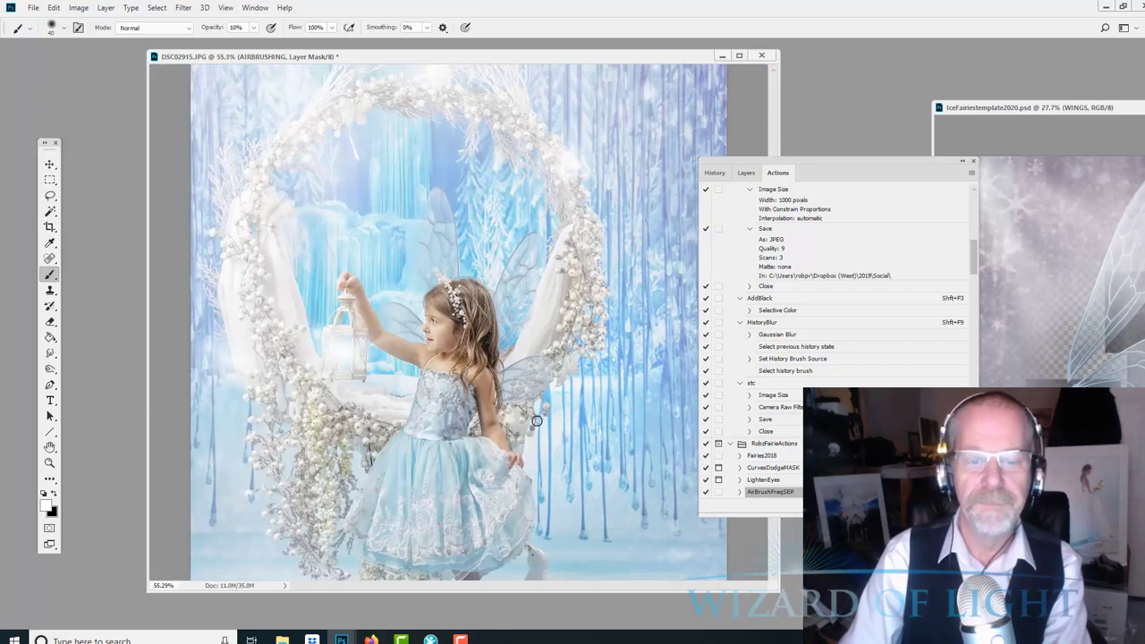
pyautogui.scroll(-2, 441, 468)
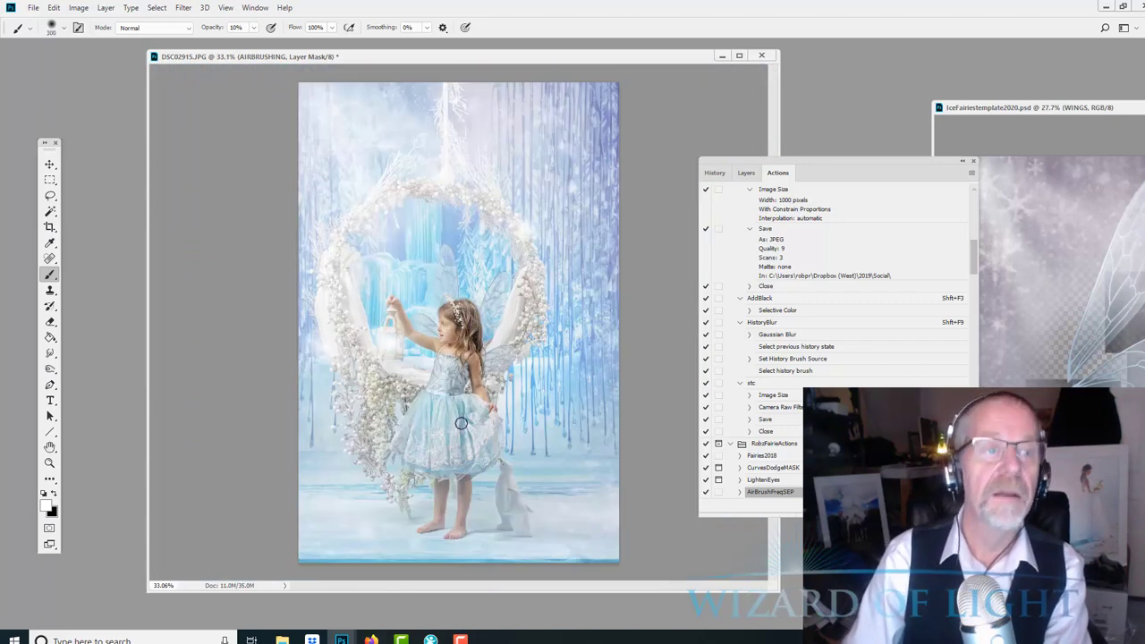
pyautogui.press(']')
pyautogui.press(']')
pyautogui.press(']')
pyautogui.press(']')
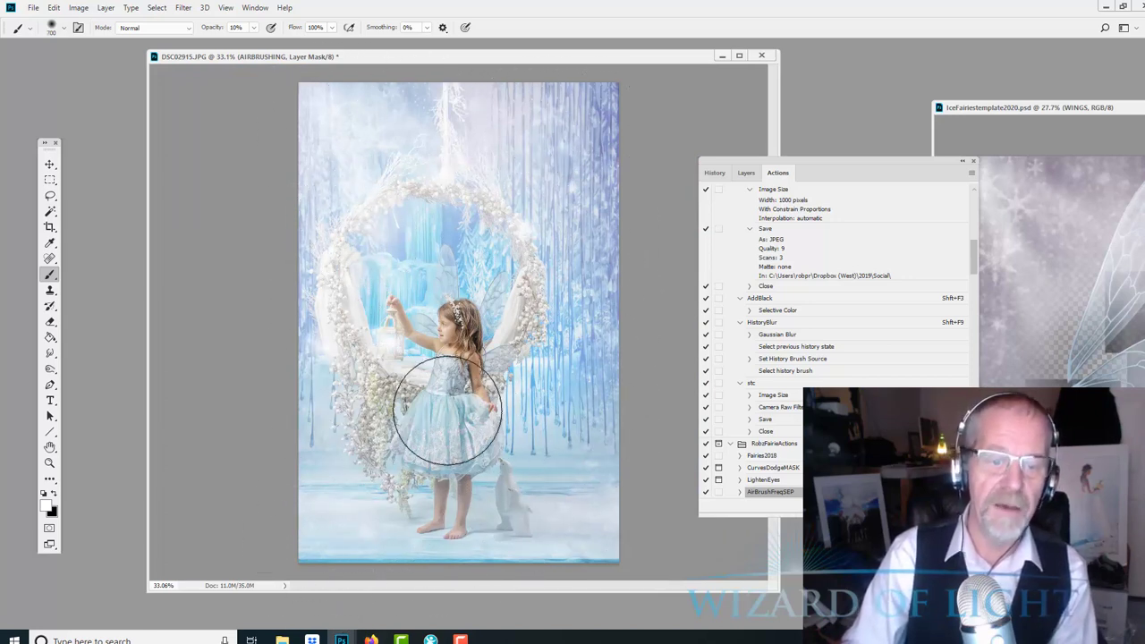
pyautogui.moveTo(444, 409)
pyautogui.mouseDown()
pyautogui.moveTo(382, 372)
pyautogui.moveTo(476, 388)
pyautogui.moveTo(534, 347)
pyautogui.moveTo(446, 524)
pyautogui.moveTo(589, 498)
pyautogui.mouseUp()
pyautogui.scroll(3, 582, 429)
pyautogui.scroll(1, 601, 407)
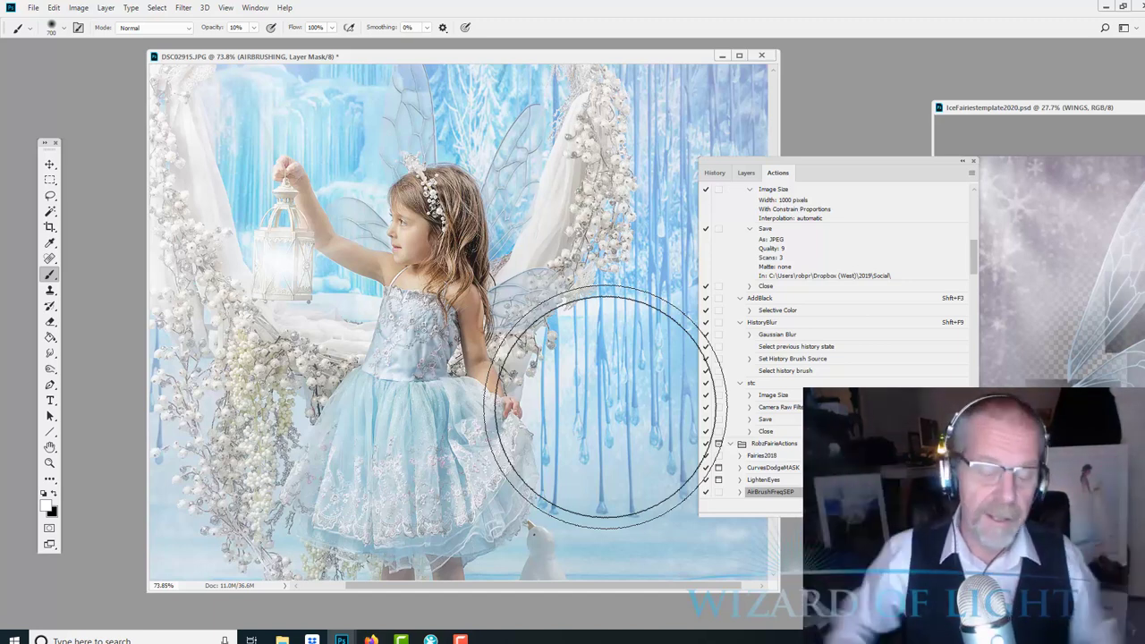
pyautogui.scroll(-2, 555, 367)
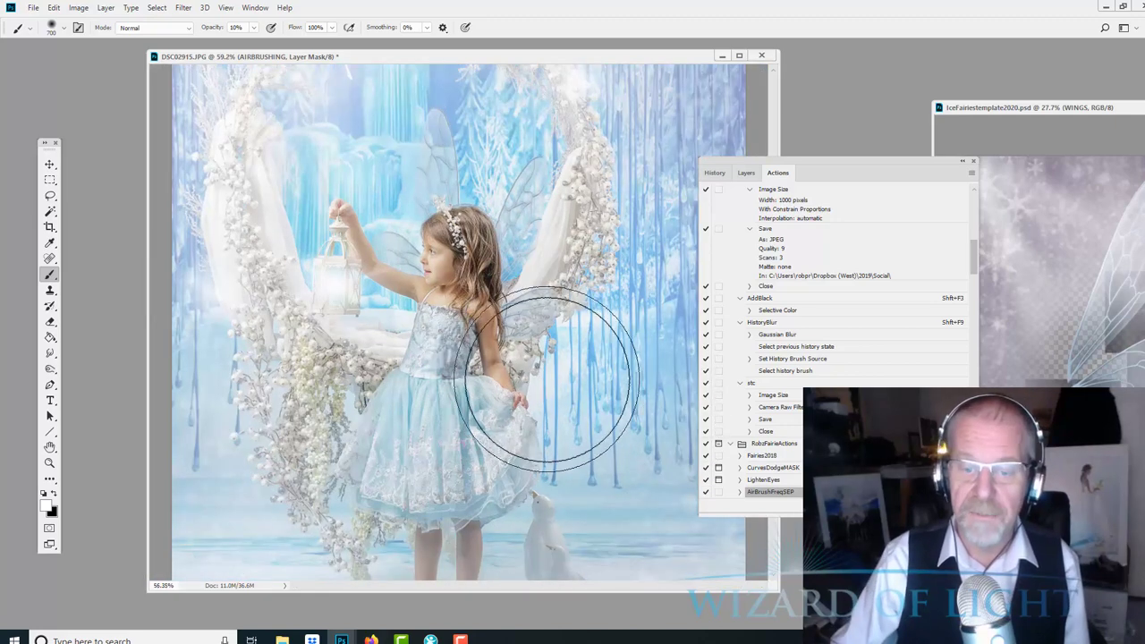